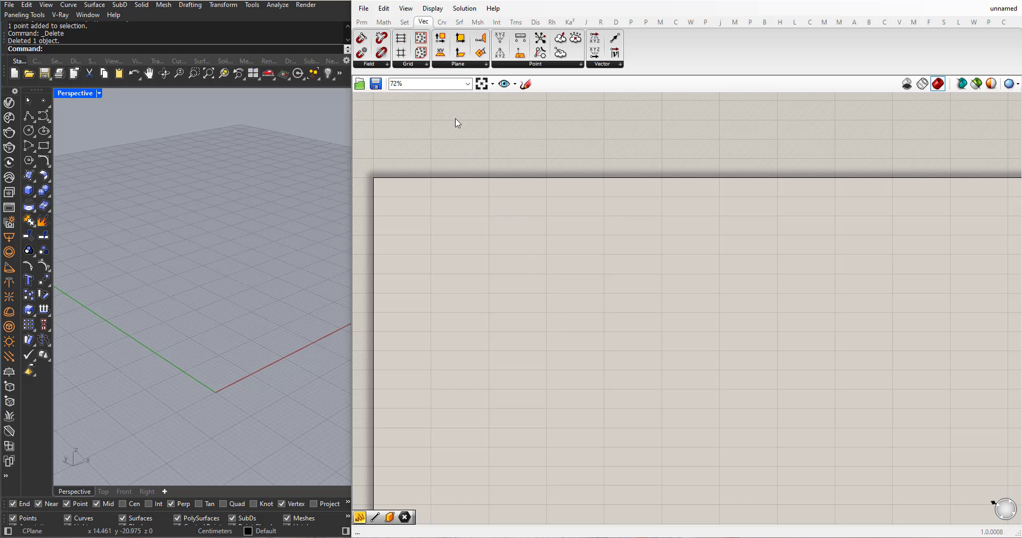
Add a Closest Point component to the empty canvas
left_click(542, 65)
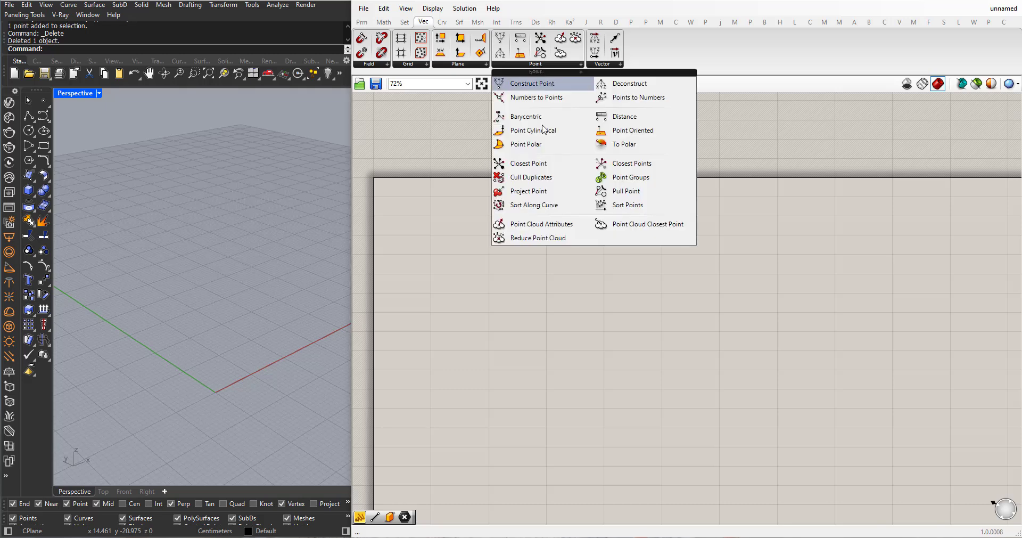
left_click(514, 168)
left_click(692, 358)
scroll(687, 293, "down", 2)
scroll(638, 352, "up", 3)
scroll(727, 382, "down", 1)
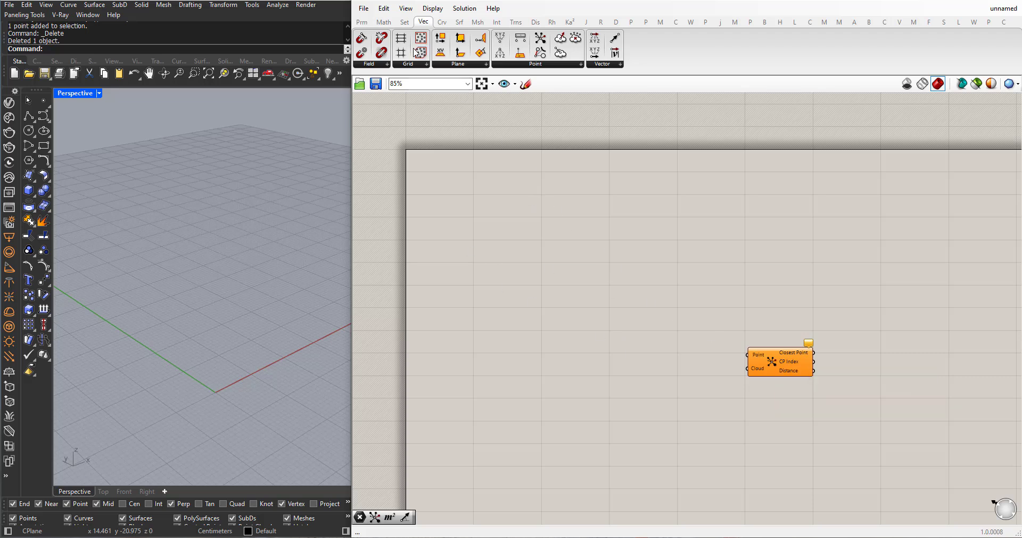
Add a Line SDL component to the upper left of the Closest Point component
left_click(442, 22)
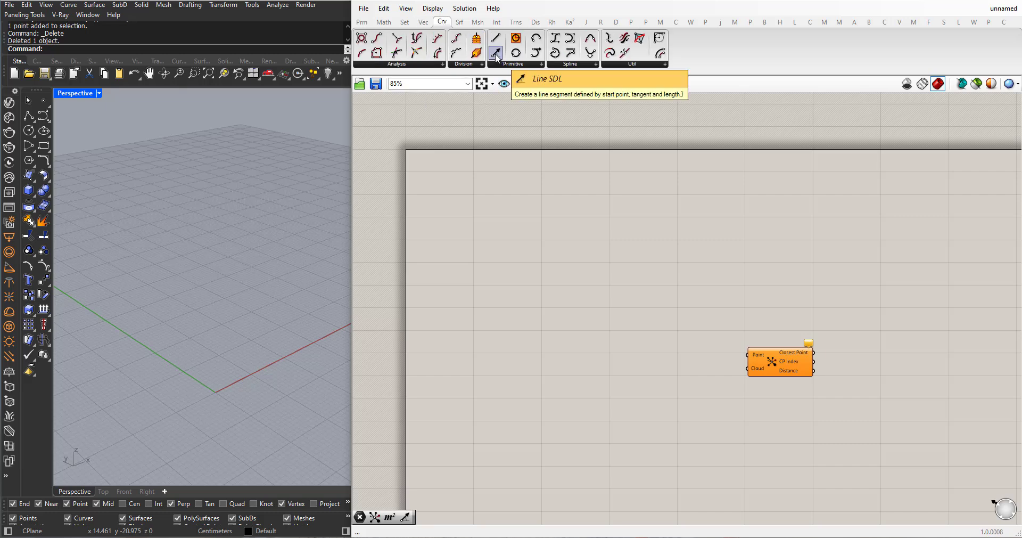
left_click_drag(496, 54, 574, 284)
scroll(501, 308, "up", 2)
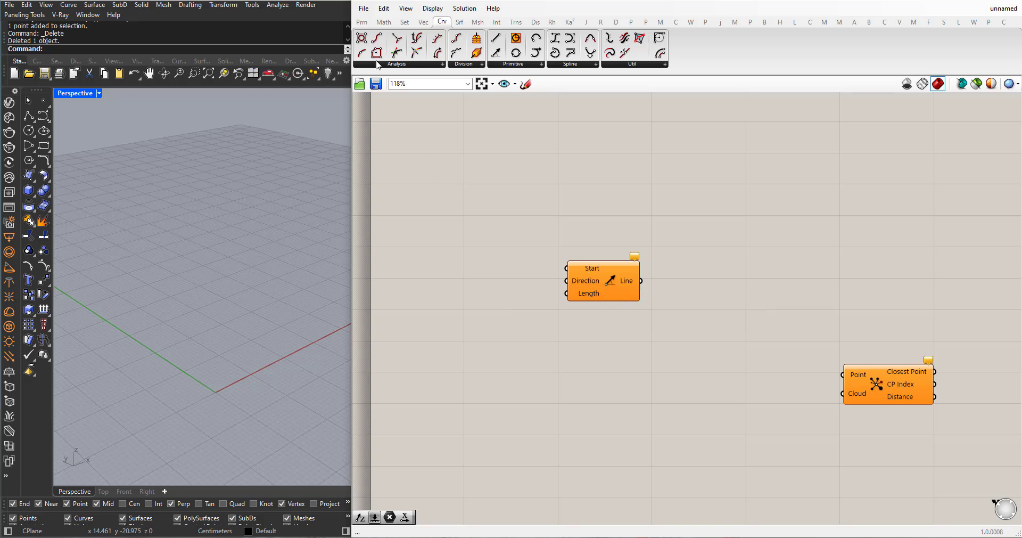
Add a Point parameter feeding the line's Start input and set it to a single point near the Rhino origin
left_click(362, 22)
left_click_drag(366, 43, 407, 123)
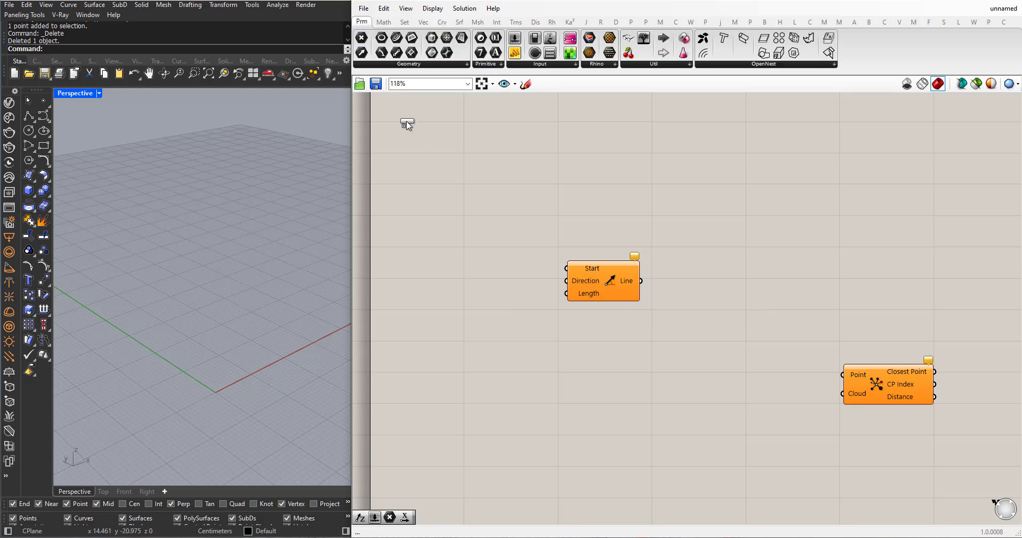
left_click_drag(491, 236, 565, 269)
right_click(480, 235)
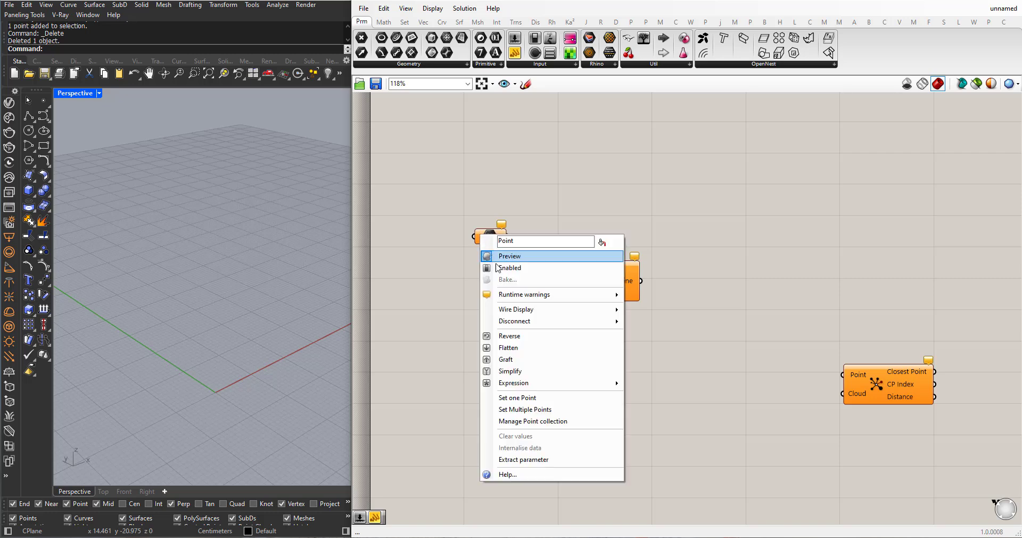
left_click(510, 398)
left_click(219, 368)
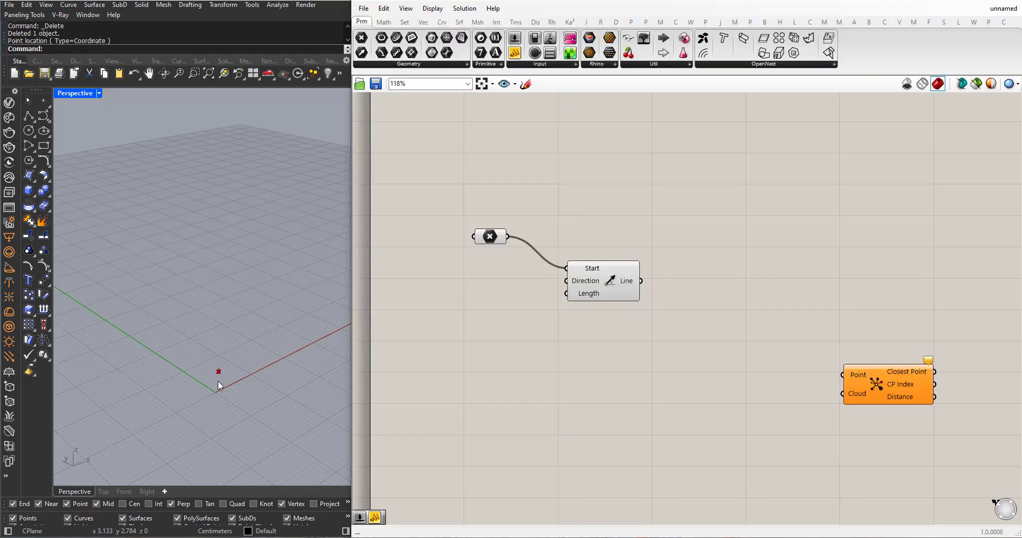
right_click_drag(218, 380, 207, 338)
scroll(189, 352, "down", 2)
scroll(326, 366, "up", 3)
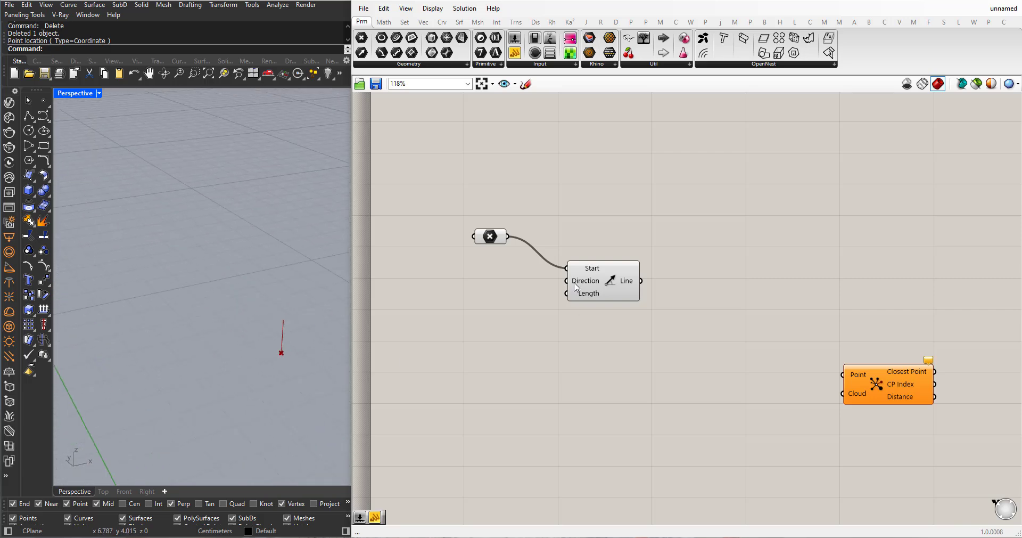
Create a number slider with the value 14.00 and connect it to the Line SDL component's Length input
mouse_move(581, 285)
scroll(571, 277, "down", 2)
scroll(543, 298, "up", 2)
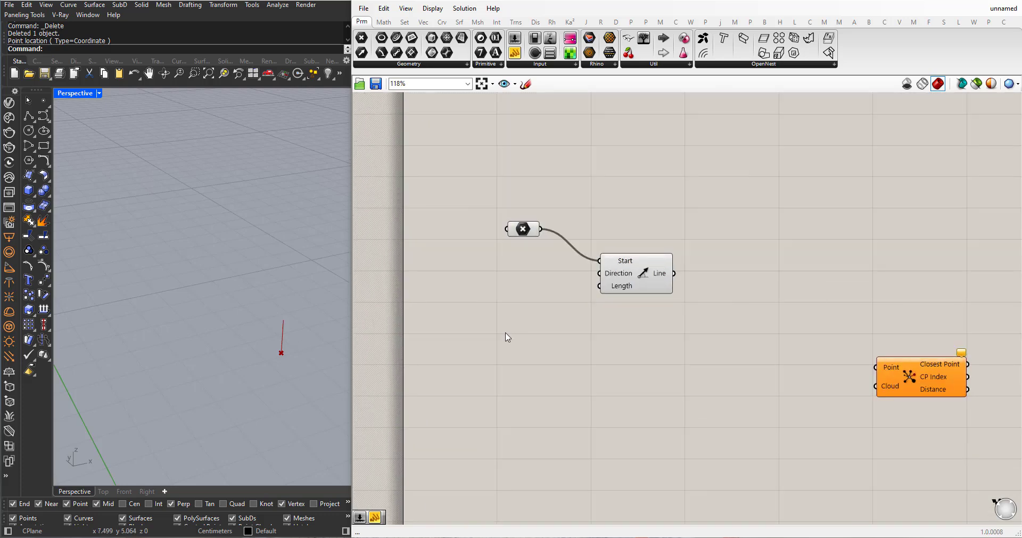
double_click(507, 336)
type("14")
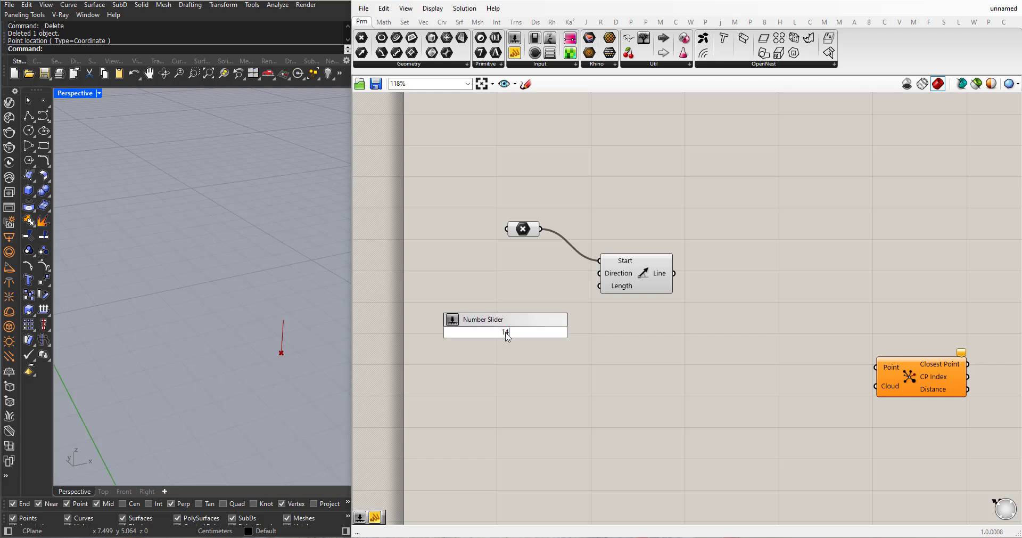
type(".00")
key("Return")
left_click_drag(468, 336, 469, 290)
left_click_drag(571, 287, 599, 285)
scroll(267, 422, "down", 10)
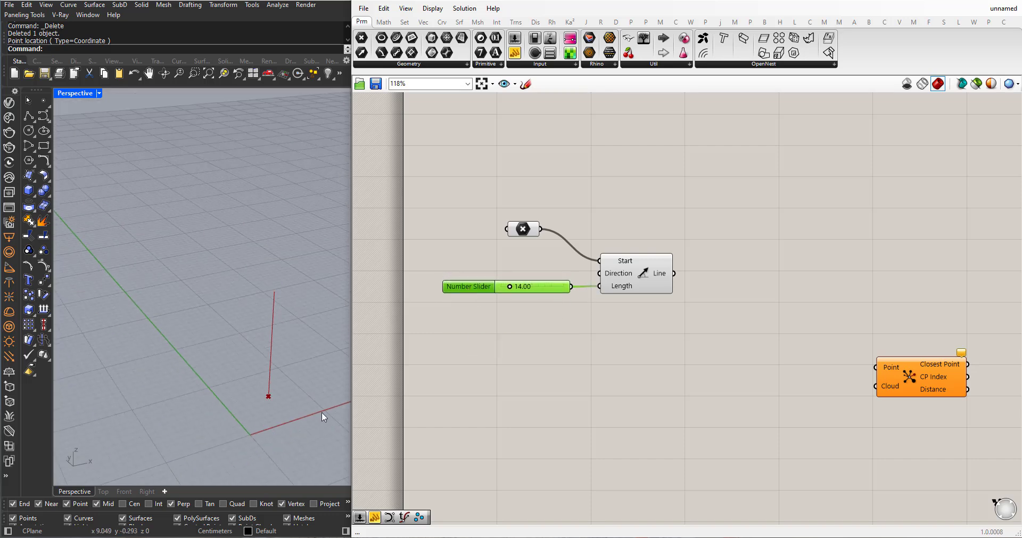
Set the line length slider to 13.15 and align the Point parameter with the Start input
scroll(321, 410, "up", 5)
mouse_move(509, 289)
left_mouse_down()
mouse_move(535, 288)
mouse_move(507, 290)
left_mouse_up()
scroll(510, 313, "down", 1)
left_click_drag(524, 246, 524, 273)
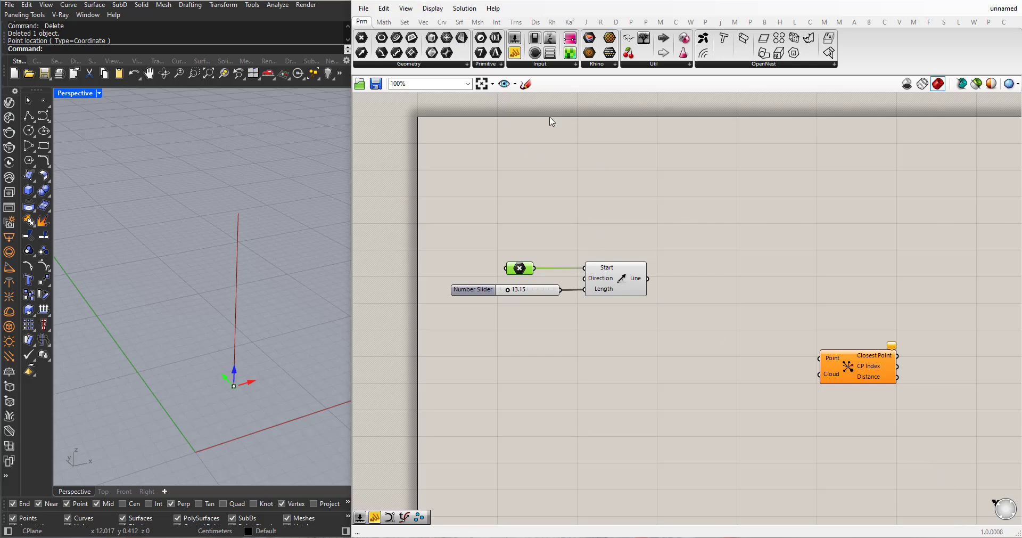
Add a Divide Curve component, connect the Line output to its Curve input, and place it beside Line SDL
left_click(442, 21)
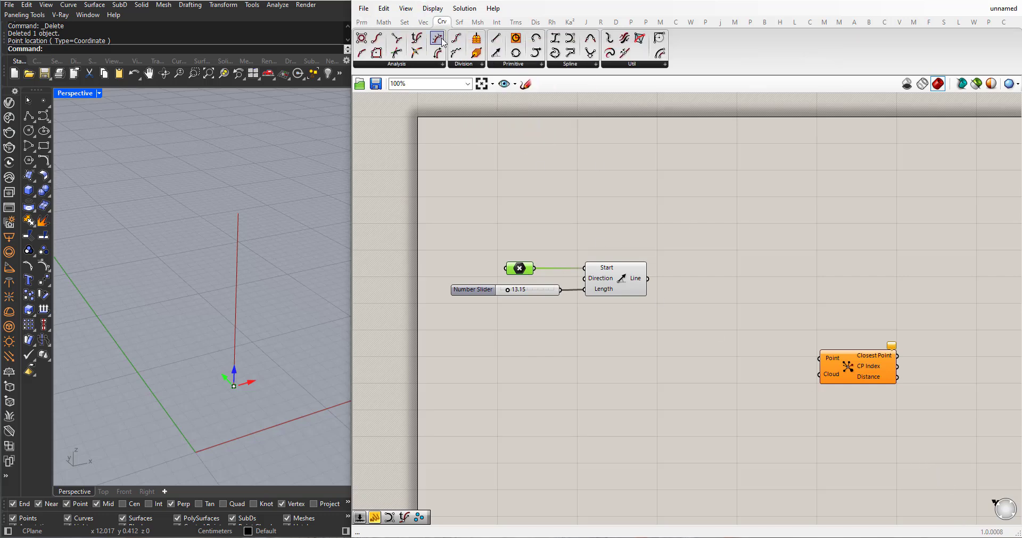
left_click(463, 64)
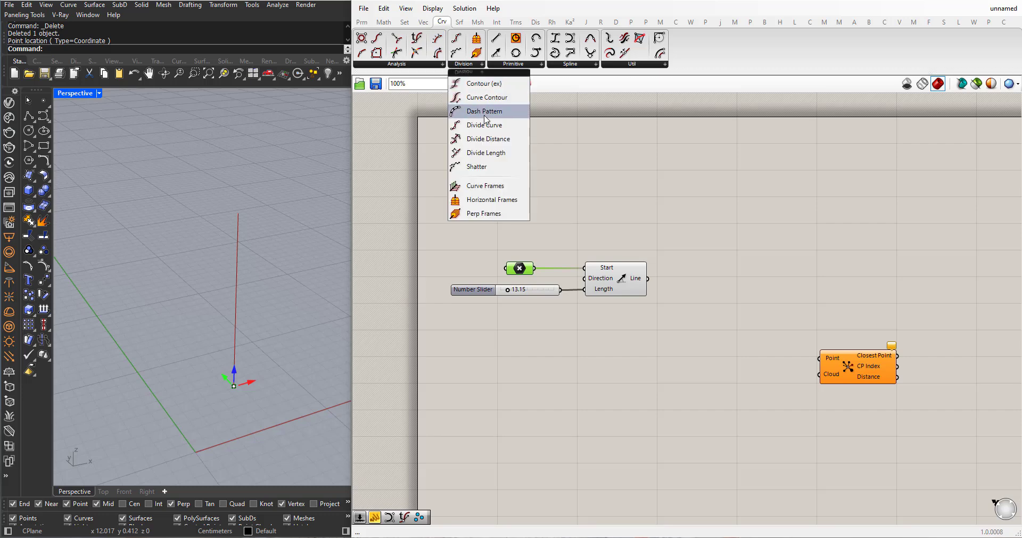
left_click_drag(484, 124, 750, 312)
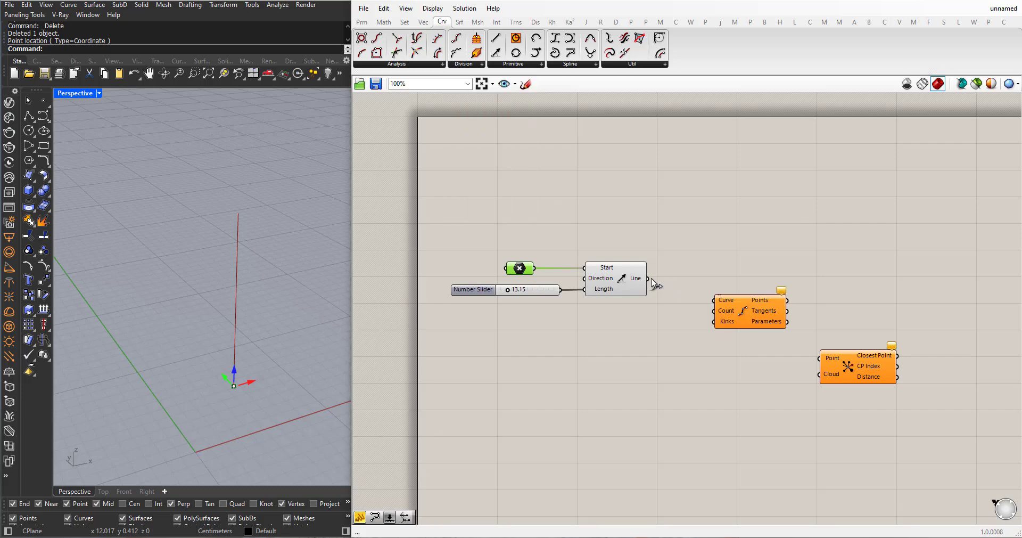
left_click_drag(649, 278, 718, 311)
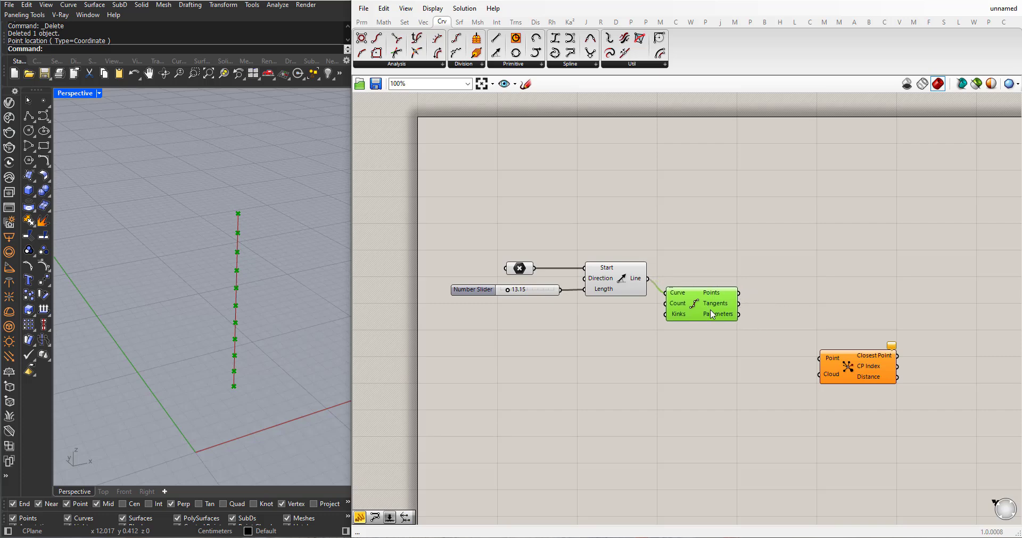
scroll(691, 253, "down", 2)
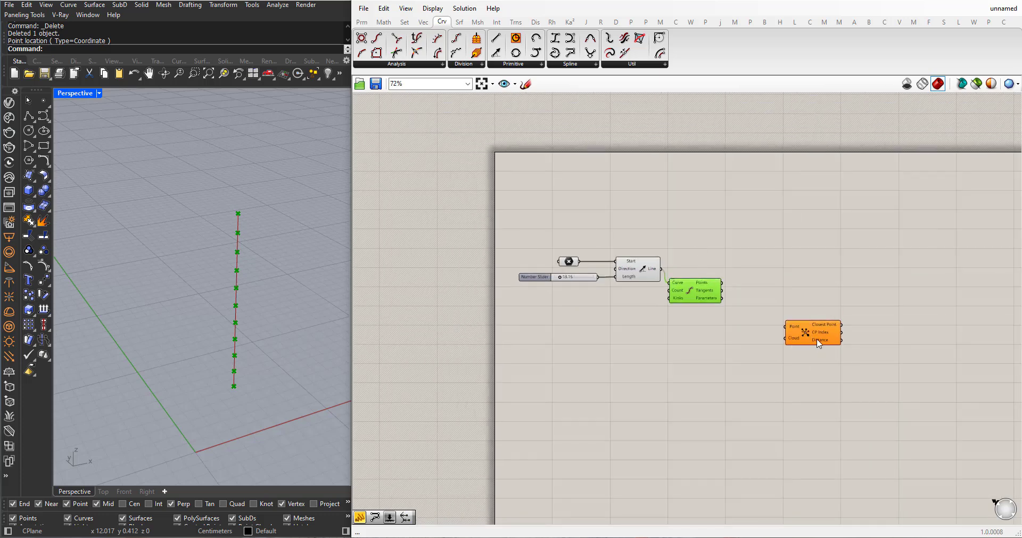
Move Closest Point farther away, then add an integer slider for Divide Curve's Count input and set it to 14
left_click_drag(819, 343, 849, 373)
scroll(653, 312, "up", 3)
left_click(710, 287)
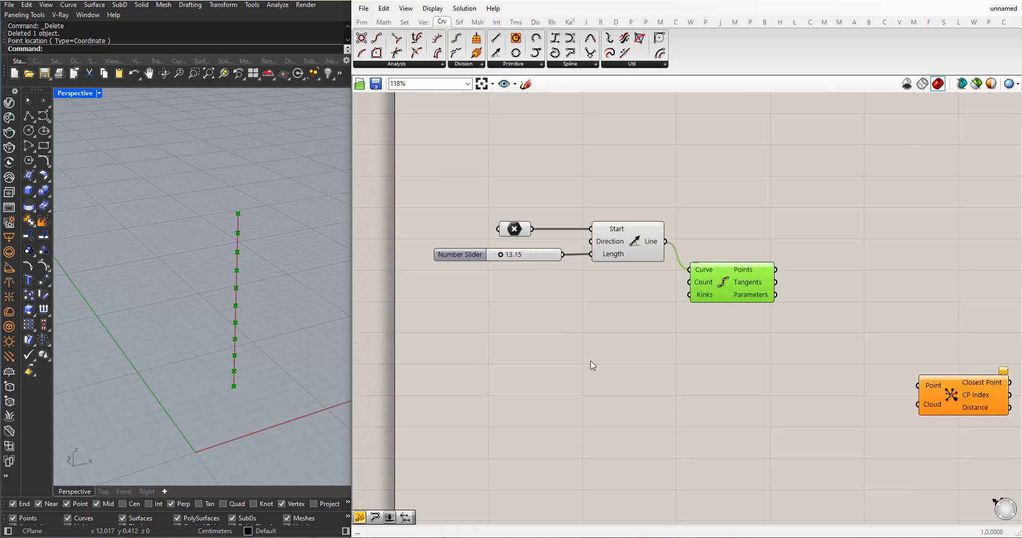
double_click(541, 381)
type("12")
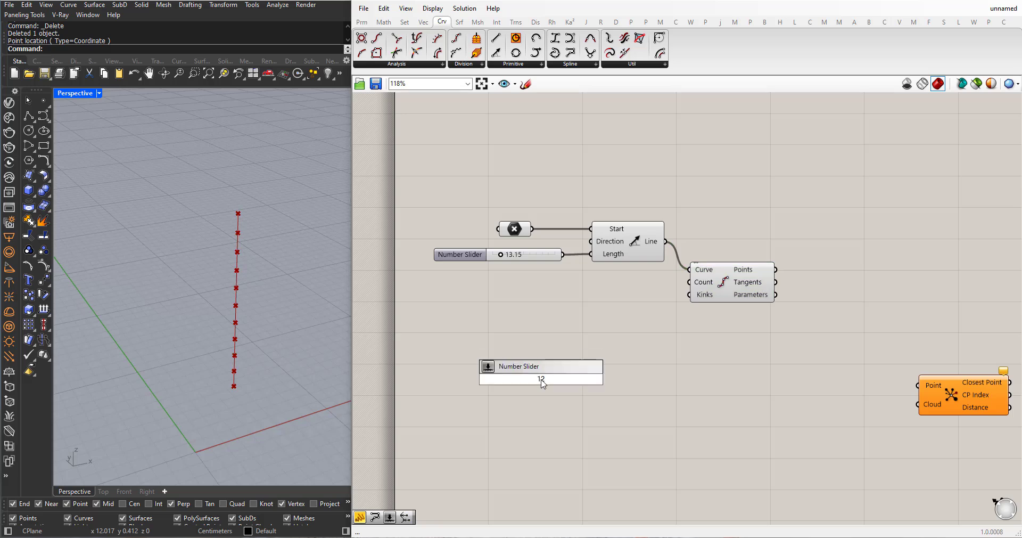
key("Return")
left_click_drag(606, 379, 689, 281)
left_click_drag(501, 387, 578, 307)
scroll(498, 299, "down", 3)
scroll(625, 296, "up", 1)
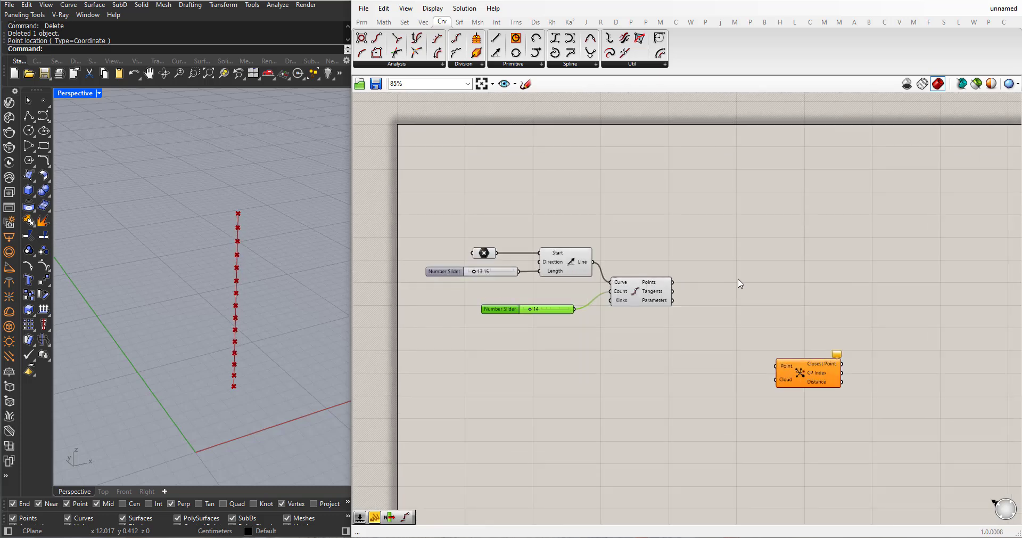
Add a Panel and connect Divide Curve's Points output to it
left_click(789, 269)
double_click(788, 267)
type("panel")
key("Return")
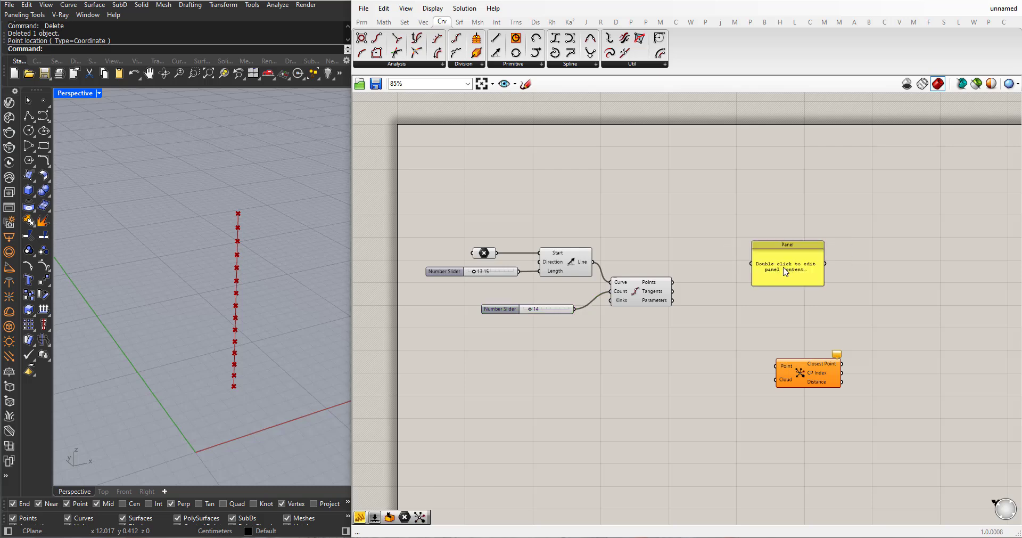
left_click_drag(673, 283, 817, 261)
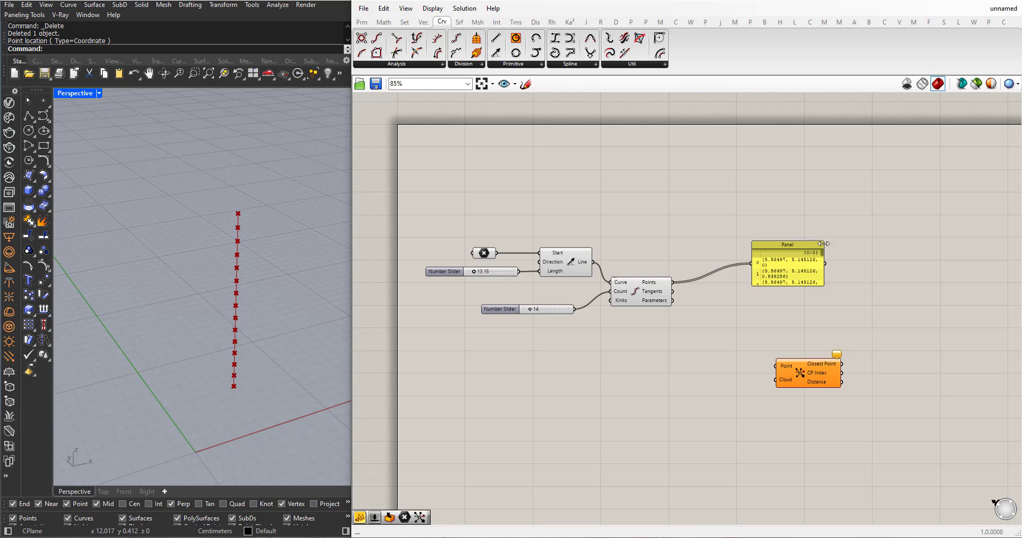
Enlarge the points panel so every coordinate fits on one line, and place it above Divide Curve's output
left_click_drag(819, 242, 820, 155)
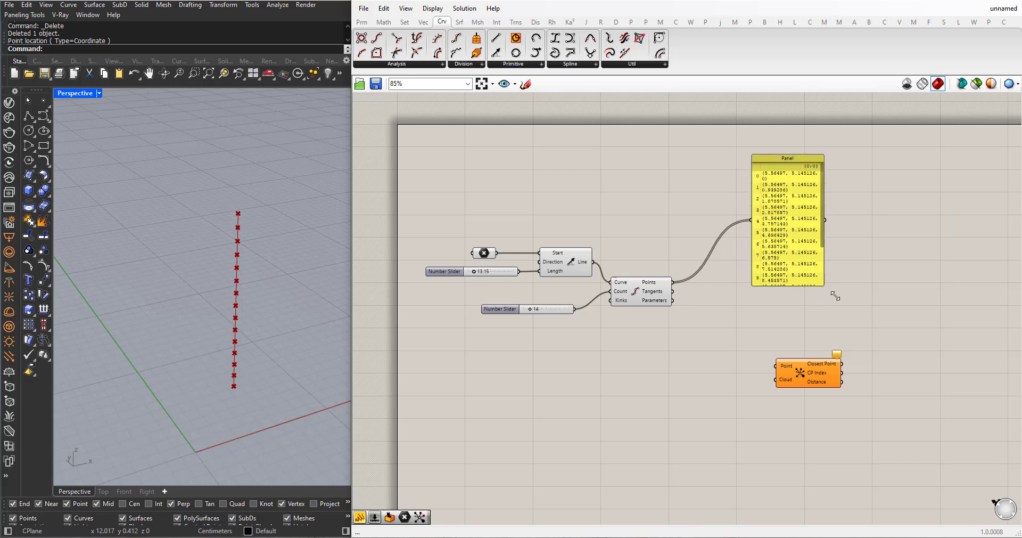
left_click_drag(835, 296, 862, 299)
scroll(718, 262, "up", 1)
left_click_drag(796, 238, 749, 227)
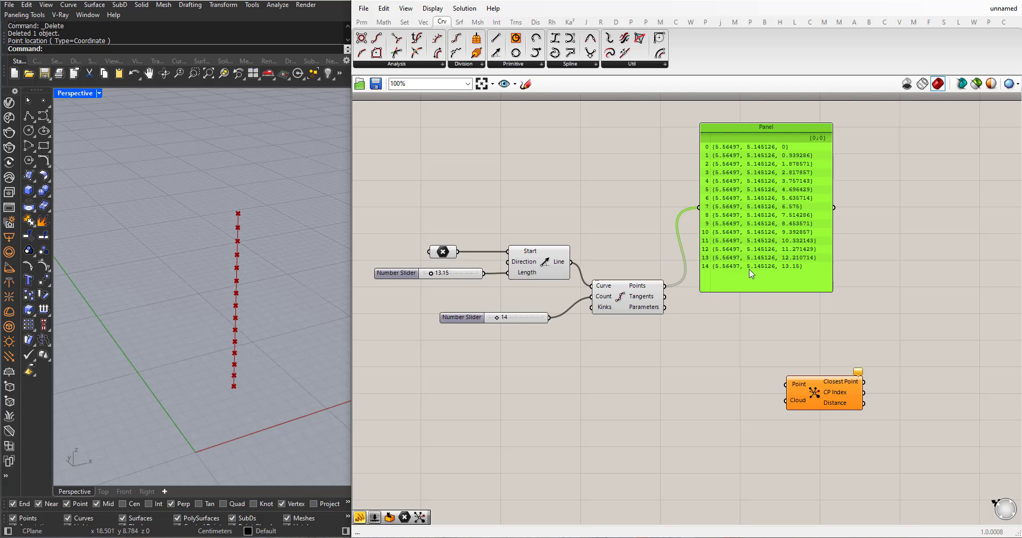
Connect Divide Curve's Points output to the Point input of Closest Point
scroll(572, 238, "down", 1)
left_click_drag(734, 280, 743, 251)
scroll(727, 343, "up", 1)
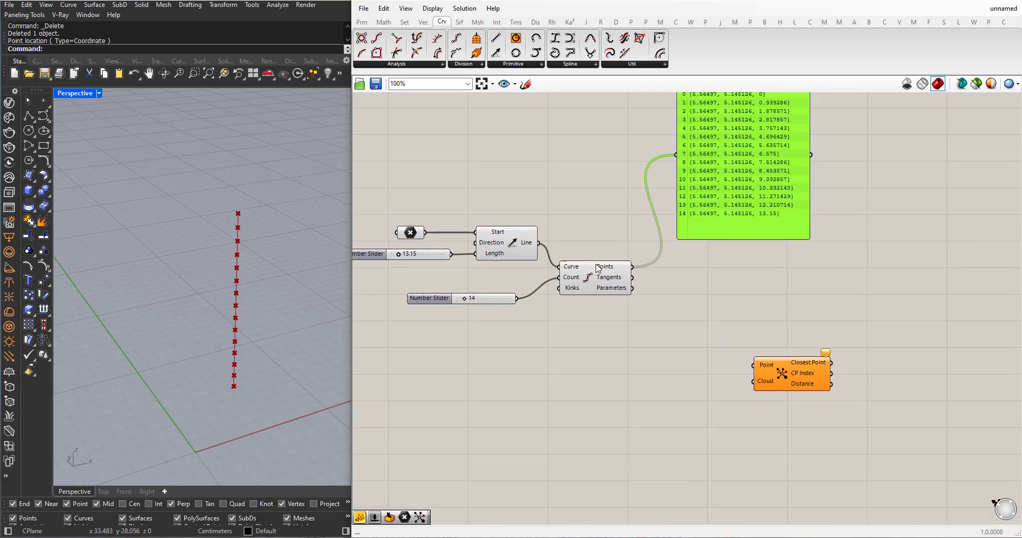
left_click_drag(633, 268, 773, 367)
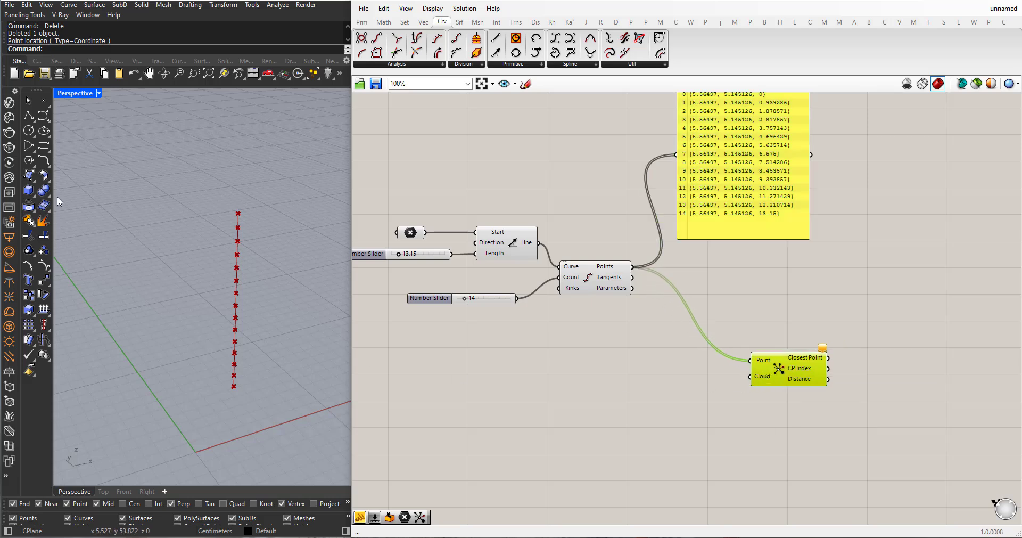
Create a point object near the red axis in the Rhino viewport and raise it above the ground plane
left_click(44, 100)
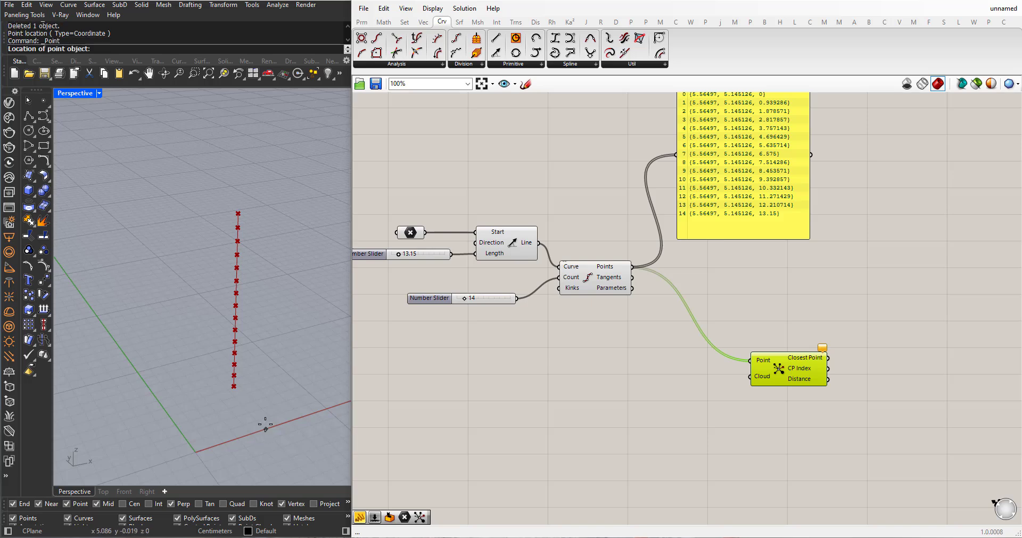
right_click_drag(251, 431, 255, 411)
left_click(264, 441)
left_click_drag(265, 414, 268, 325)
right_click_drag(281, 385, 276, 410)
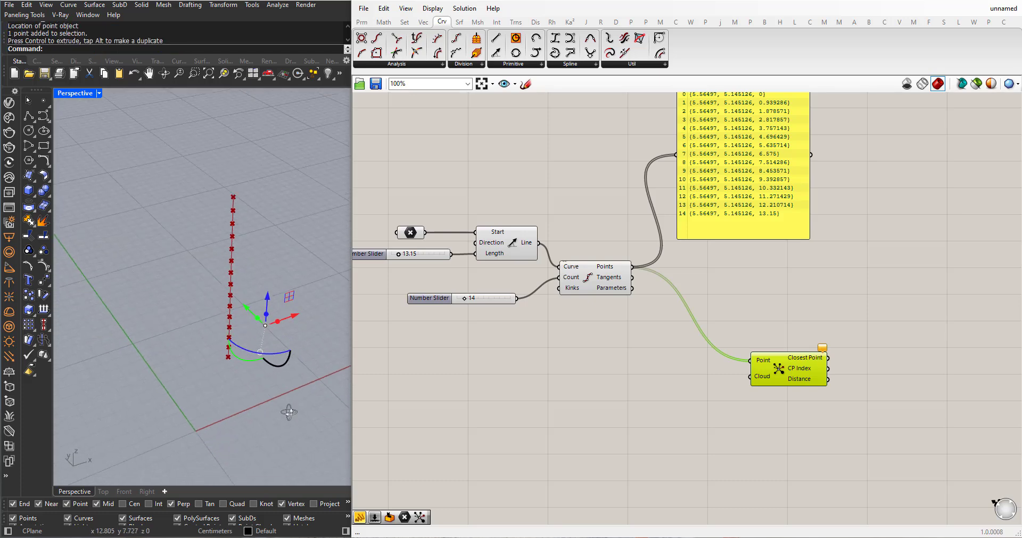
Shift the new Rhino point along the green axis, away from the divided line, and deselect it
left_click(258, 392)
left_click(265, 327)
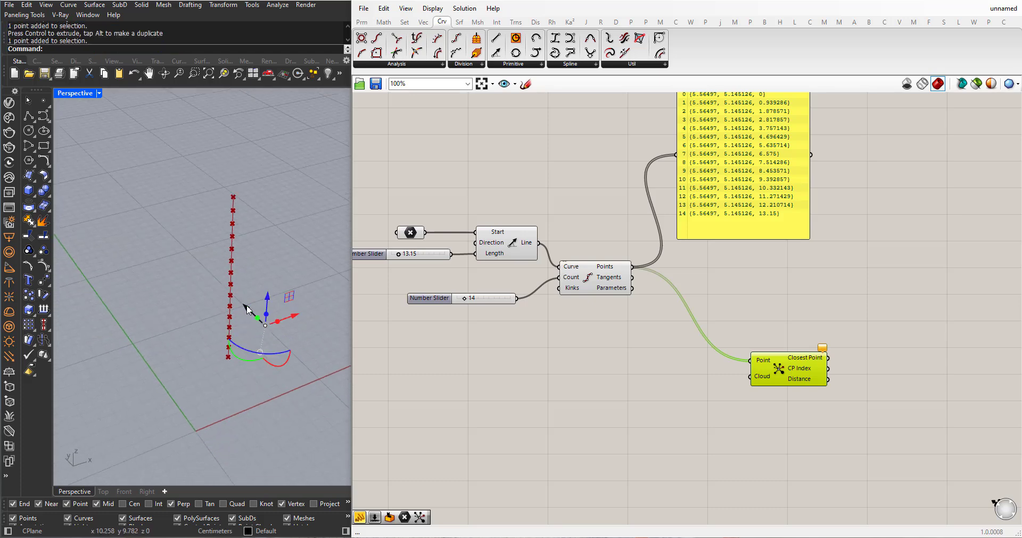
left_click_drag(241, 312, 258, 327)
left_click(226, 381)
right_click_drag(219, 368, 370, 392)
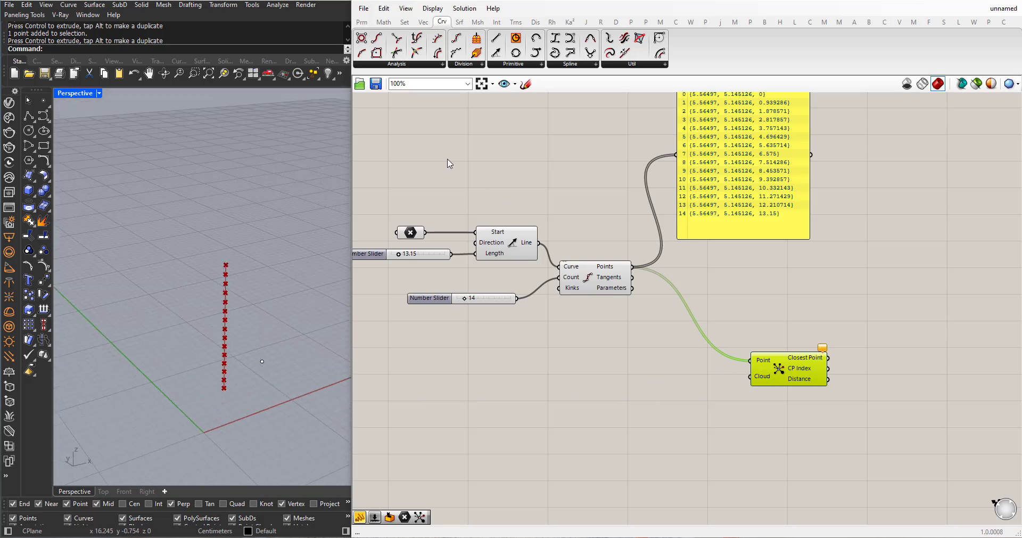
Add a second Point parameter, reference the Rhino point object in it, and connect it to Closest Point's Cloud input
left_click(362, 22)
left_click_drag(364, 36, 616, 387)
left_click_drag(398, 111, 631, 376)
right_click(635, 376)
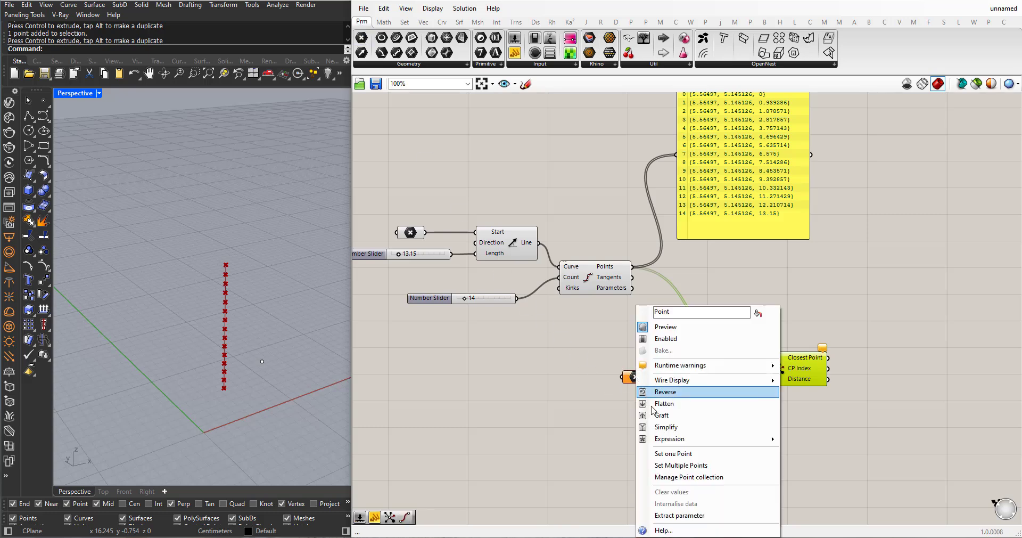
left_click(673, 453)
left_click_drag(293, 396, 256, 347)
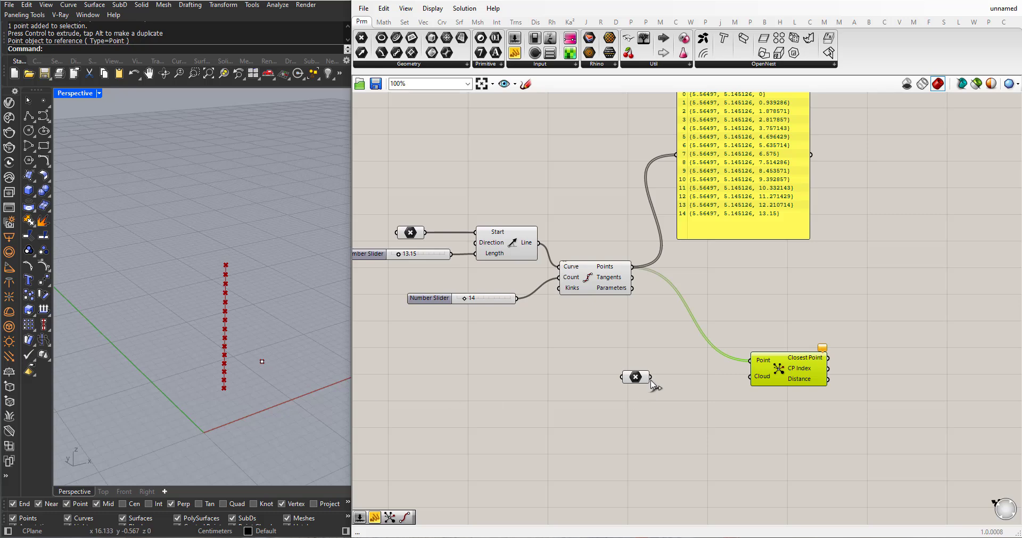
left_click_drag(650, 377, 755, 385)
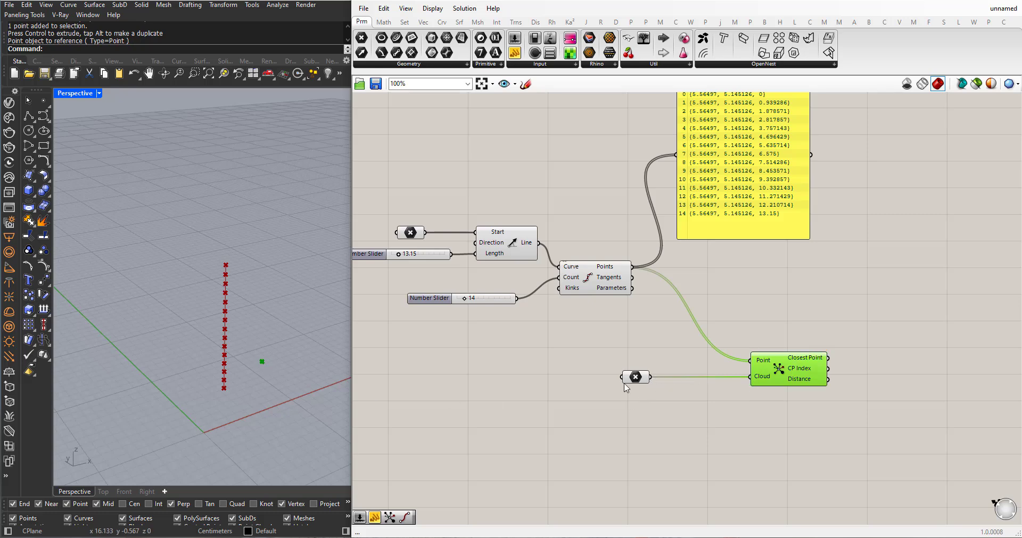
Add a Panel beside Closest Point and connect the Closest Point output to it
scroll(551, 362, "down", 2)
scroll(758, 374, "up", 2)
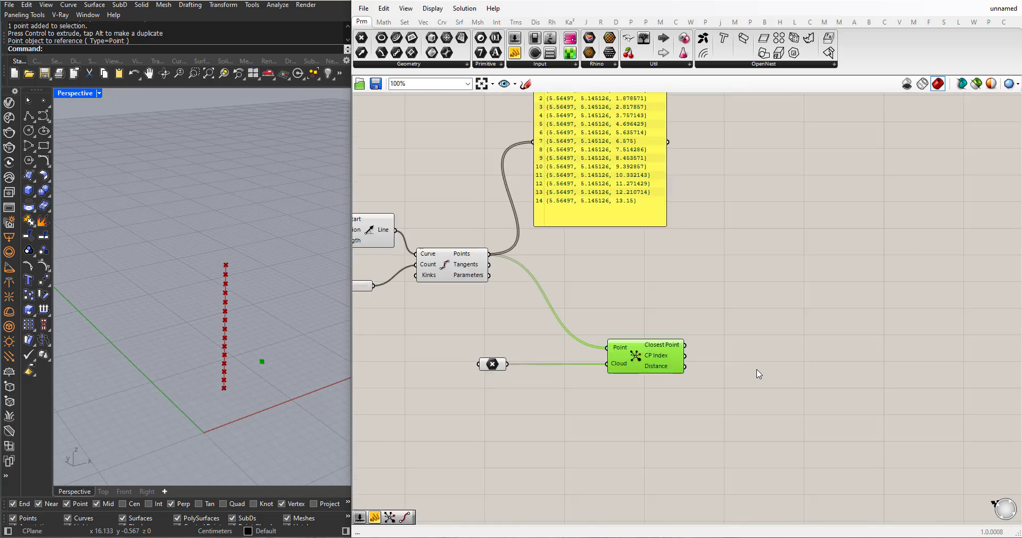
double_click(765, 341)
type("panel")
key("Return")
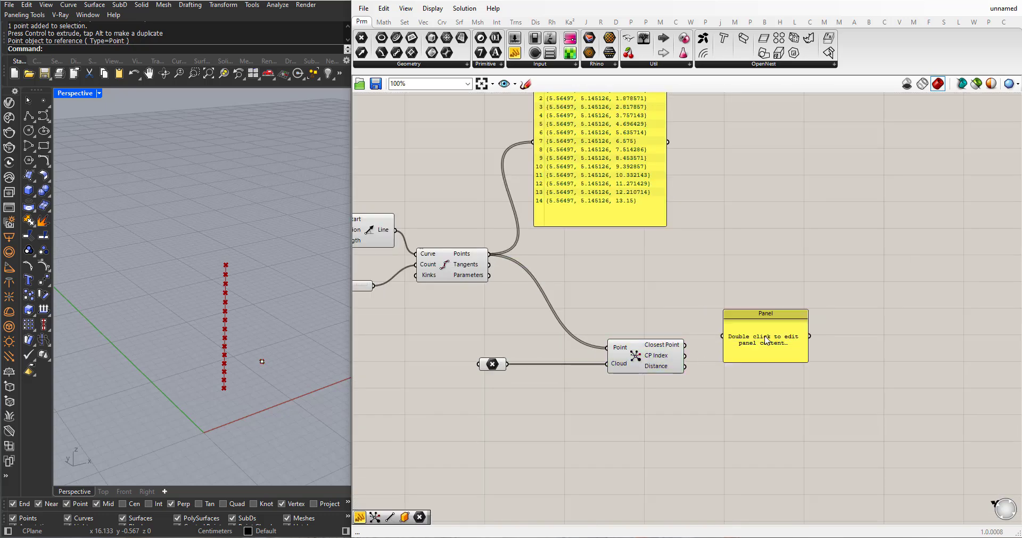
left_click_drag(686, 345, 722, 336)
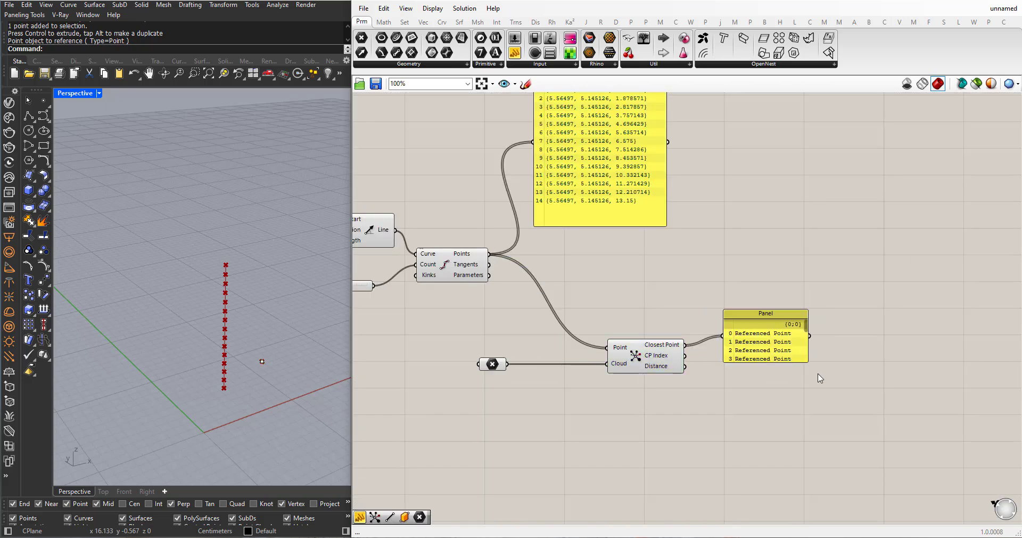
Enlarge the Closest Point output panel to fit its full list and move it away from the component
left_click_drag(804, 360, 846, 468)
left_click_drag(777, 405, 853, 299)
scroll(638, 384, "down", 3)
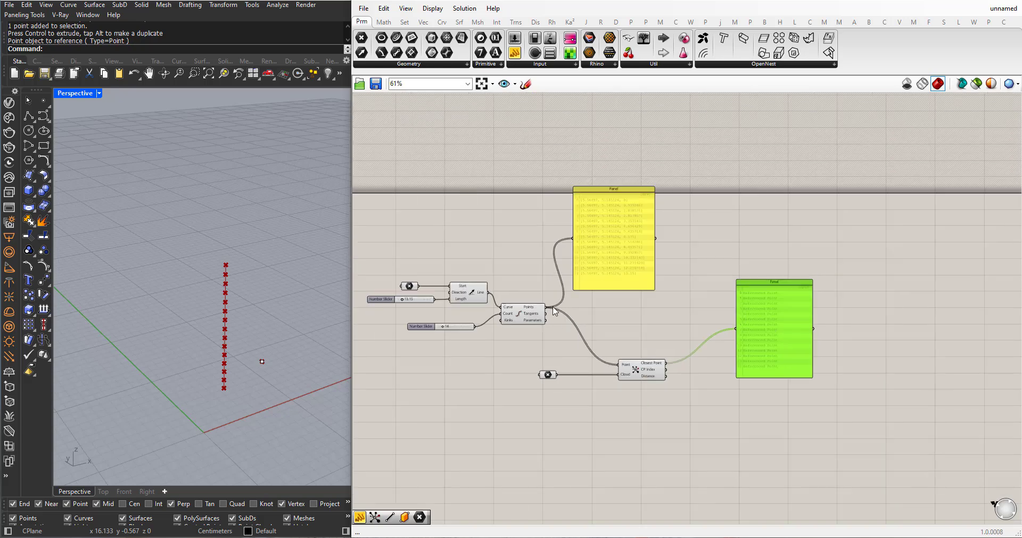
Examine how the divided points and the cloud point feed Closest Point, and compare its output list with the divided points' list
scroll(552, 304, "up", 2)
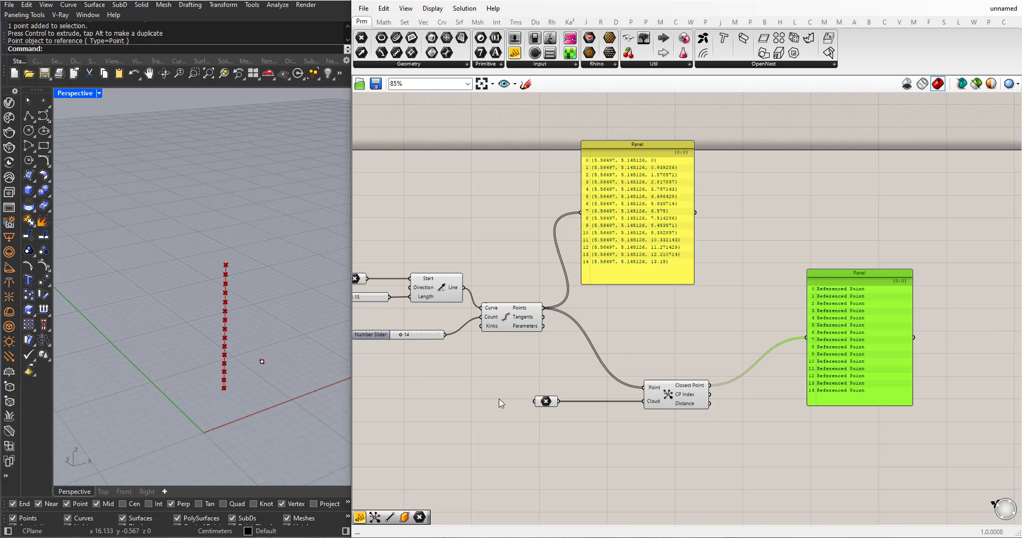
scroll(673, 440, "up", 2)
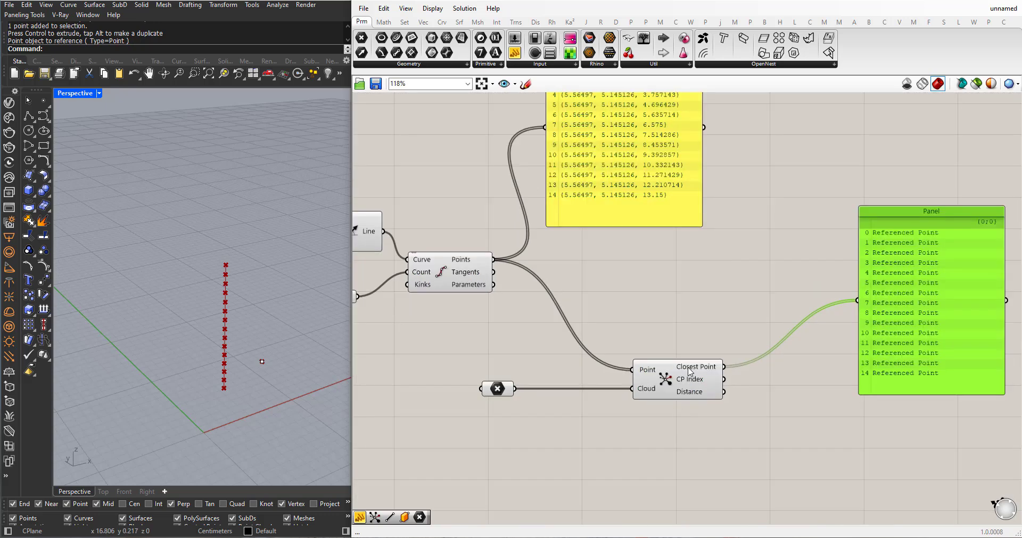
mouse_move(690, 371)
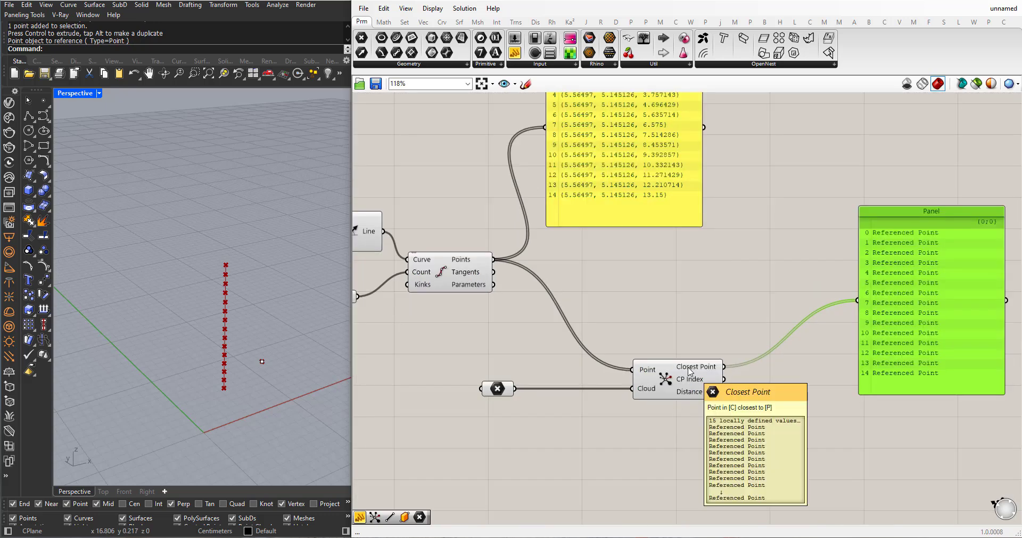
scroll(690, 371, "down", 2)
right_click_drag(478, 321, 511, 328)
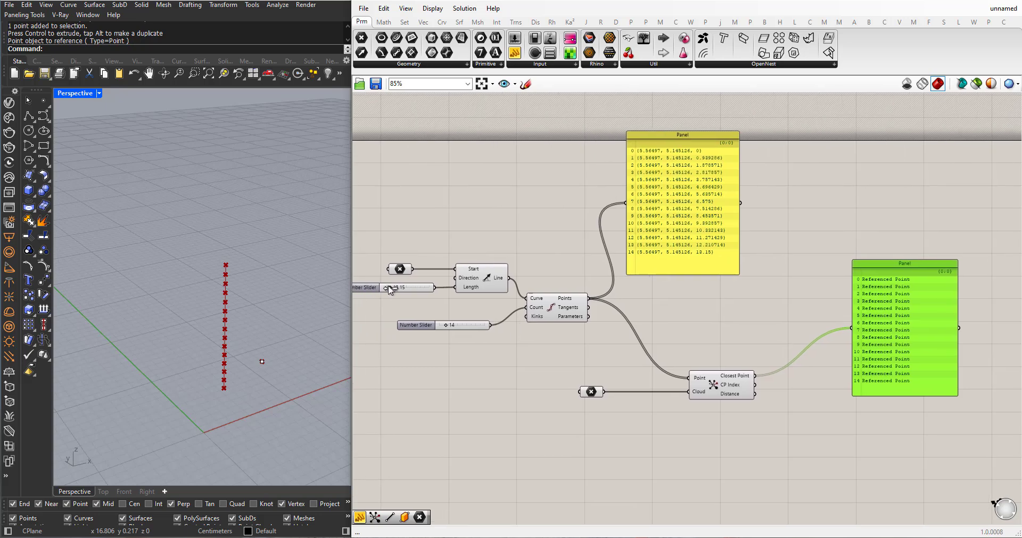
scroll(451, 334, "up", 2)
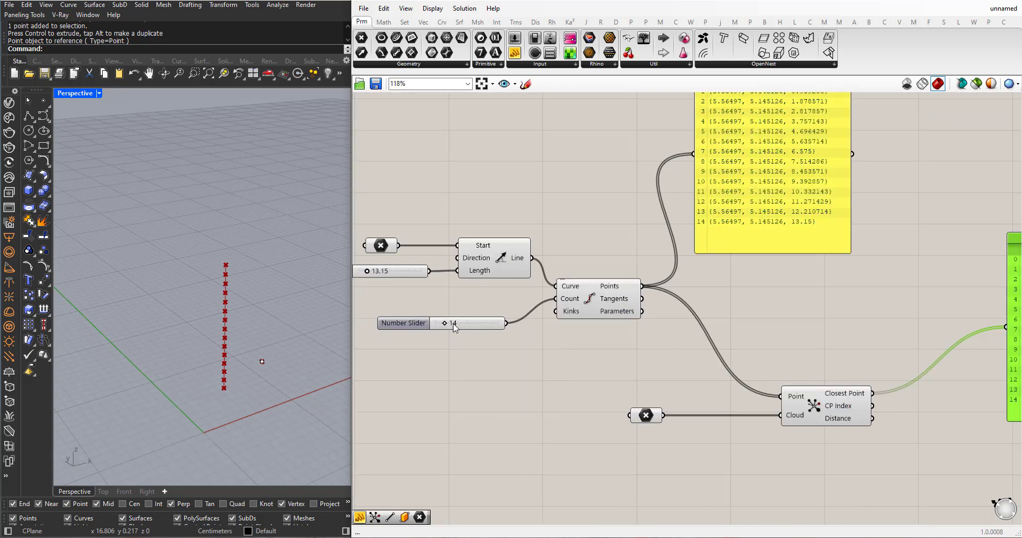
scroll(229, 372, "up", 2)
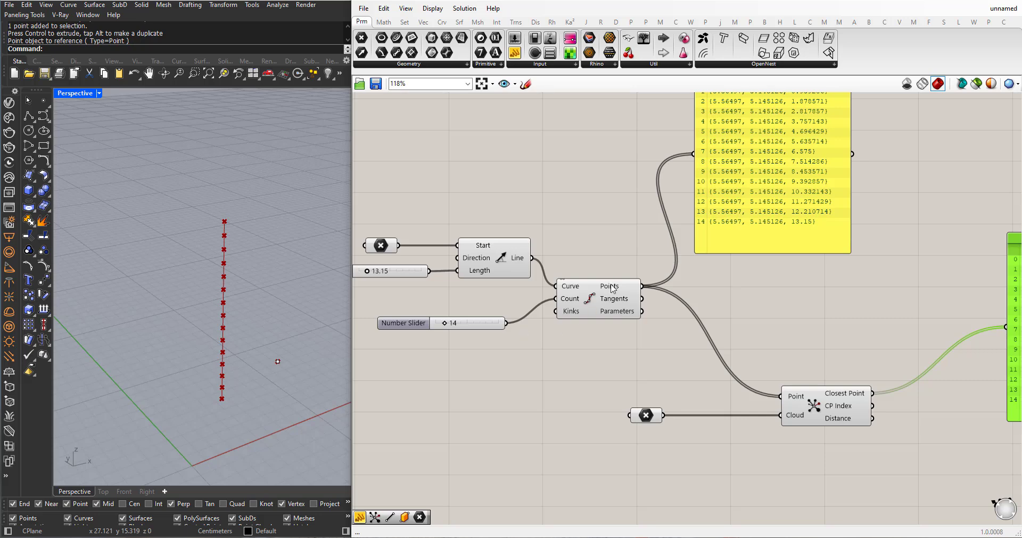
scroll(599, 349, "down", 4)
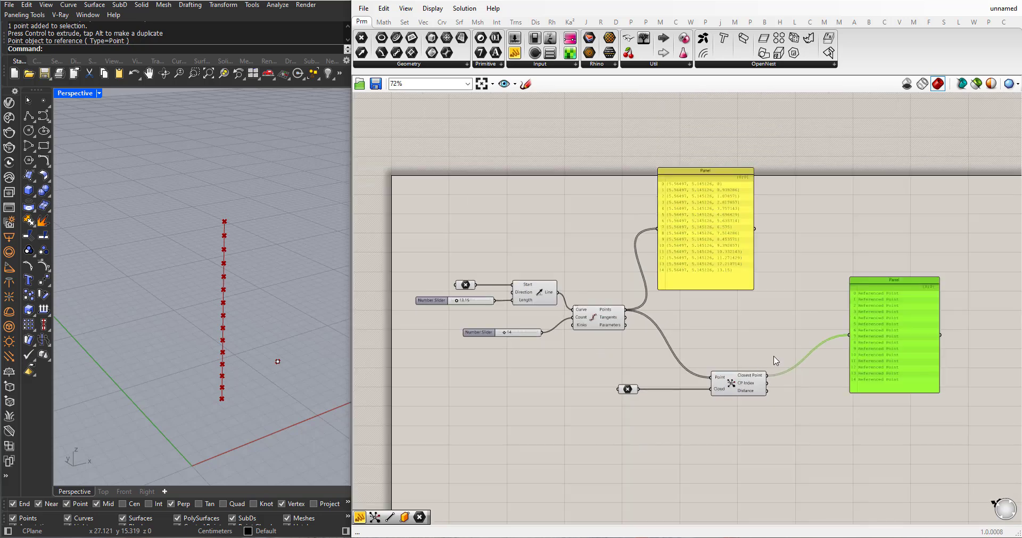
scroll(721, 338, "up", 2)
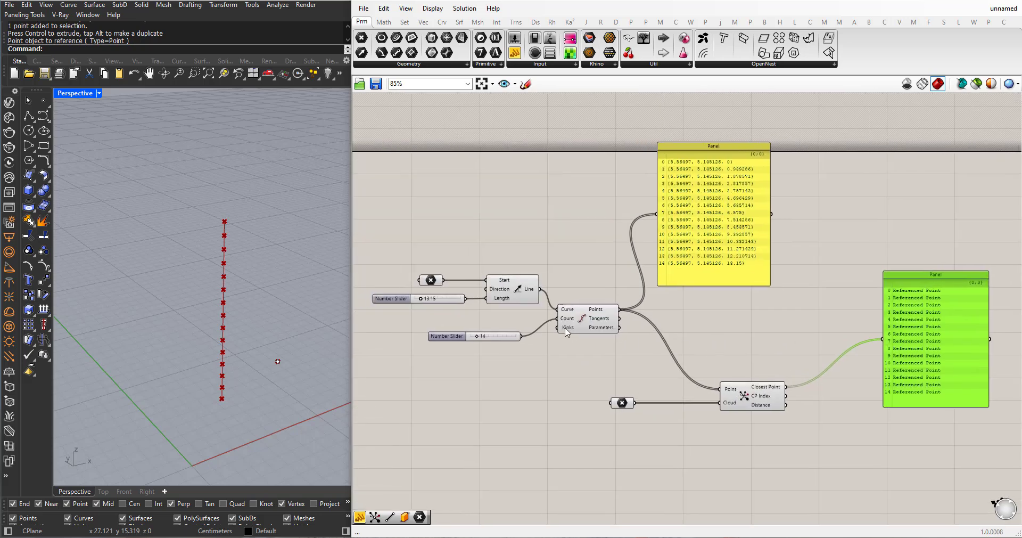
scroll(527, 253, "up", 1)
right_click_drag(528, 260, 552, 256)
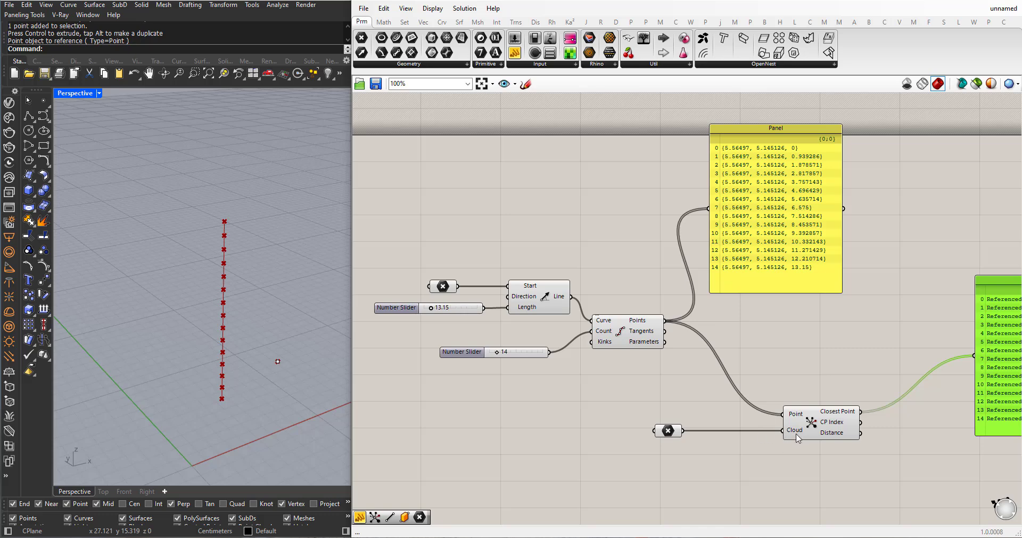
scroll(802, 465, "up", 1)
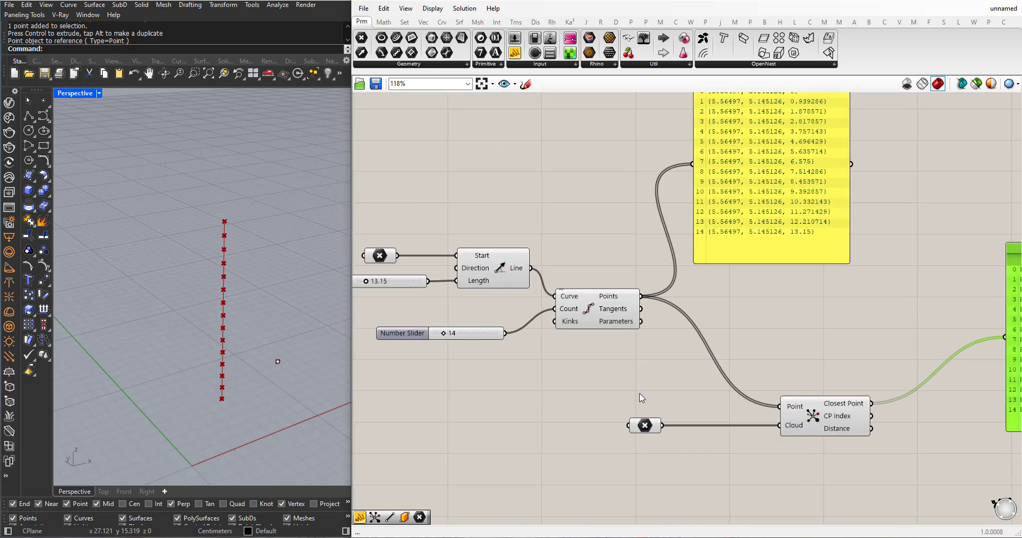
scroll(642, 398, "down", 1)
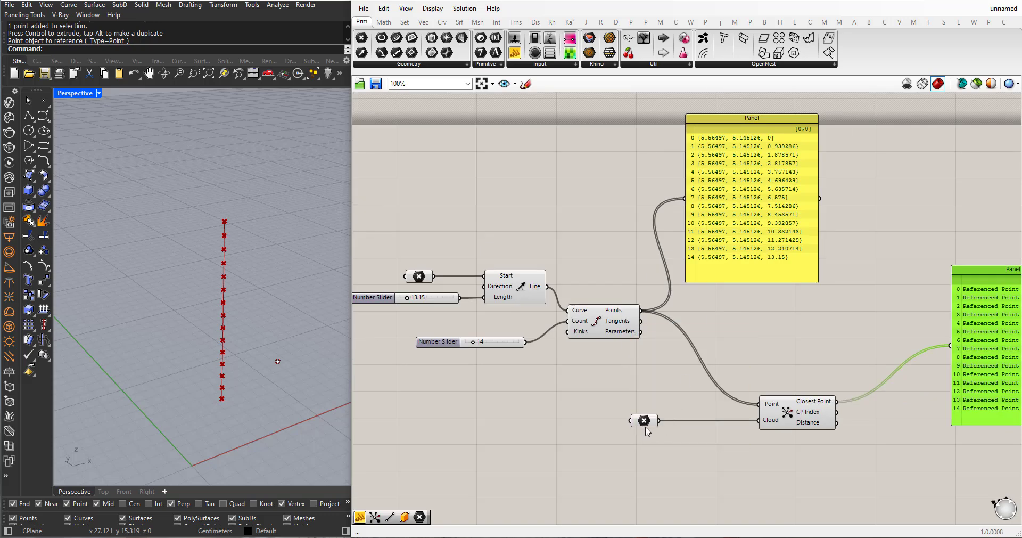
mouse_move(643, 424)
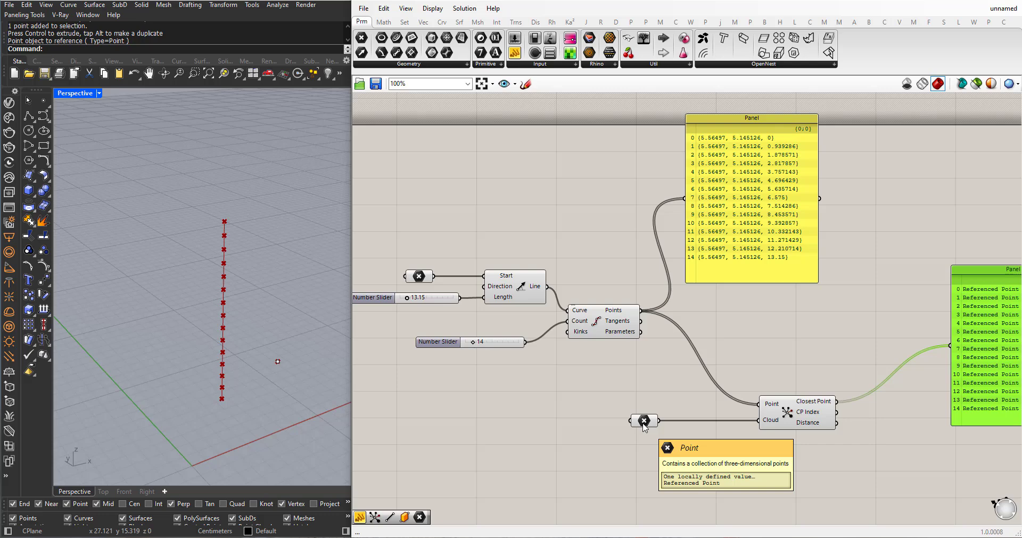
scroll(627, 399, "down", 1)
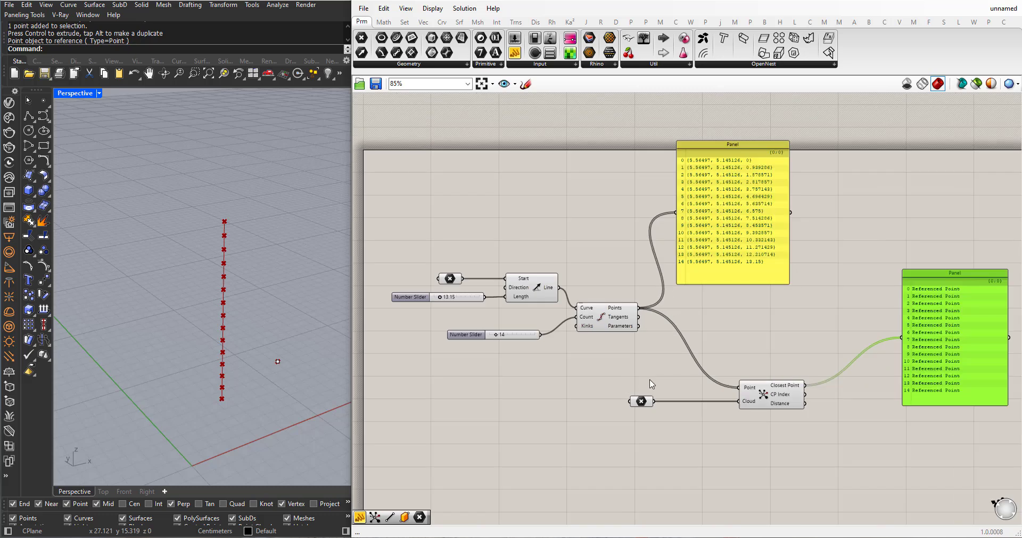
scroll(652, 383, "up", 1)
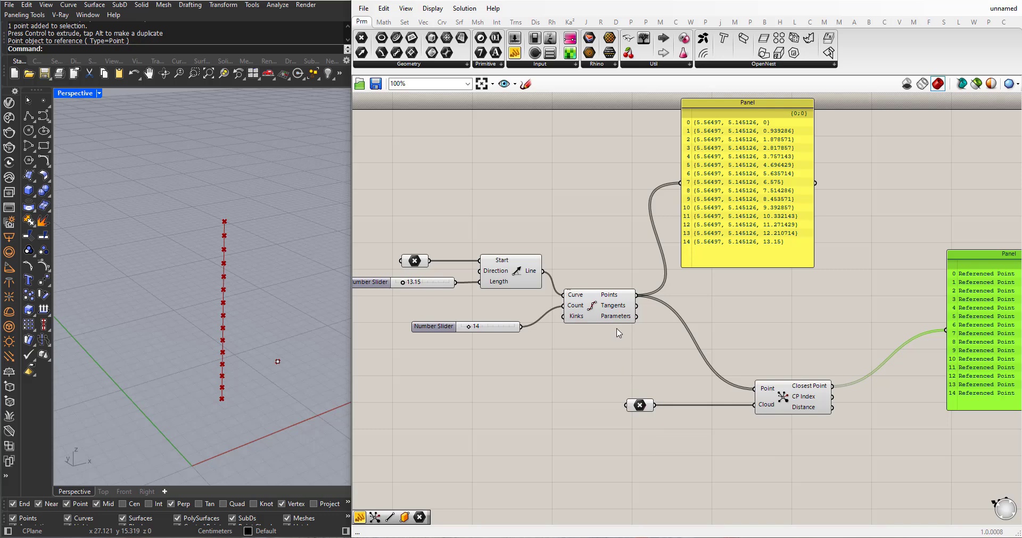
scroll(618, 330, "down", 1)
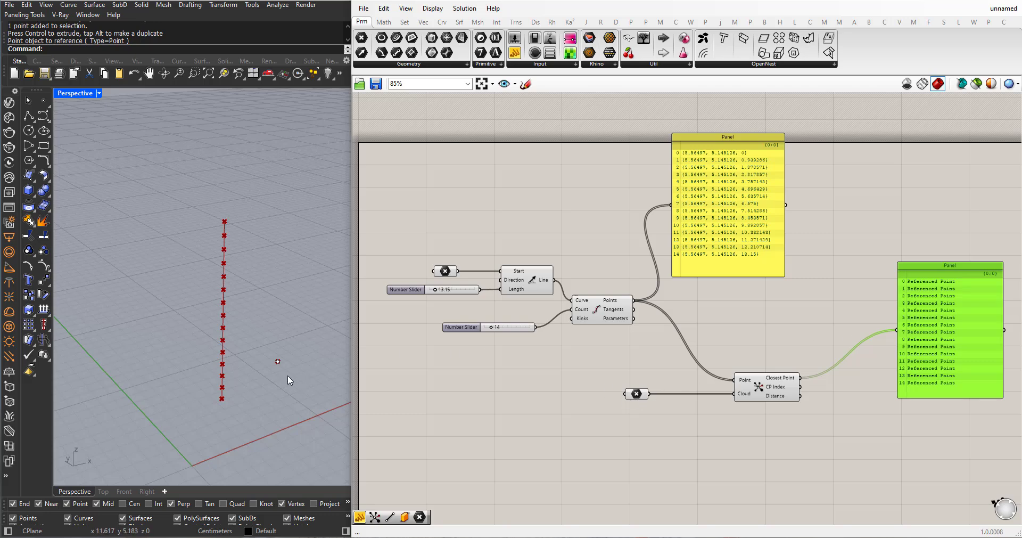
Select the cloud Point parameter to highlight its referenced point in the viewport, then deselect it
left_click(637, 393)
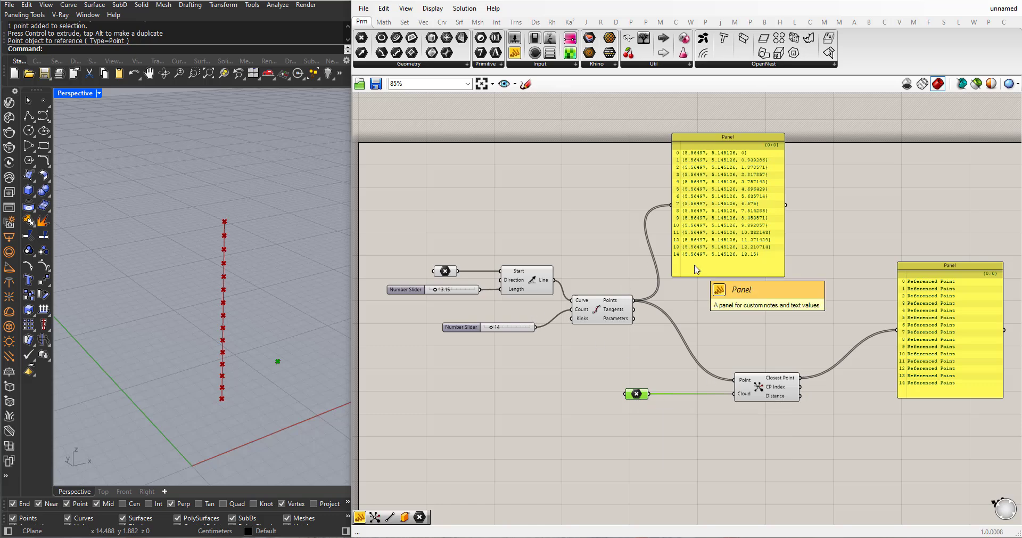
right_click_drag(260, 352, 264, 357)
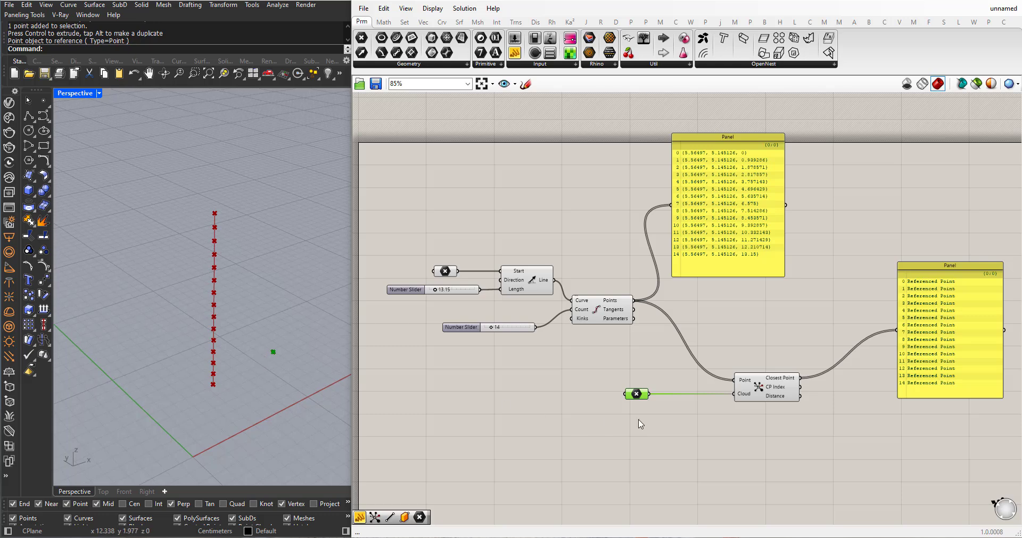
left_click(687, 429)
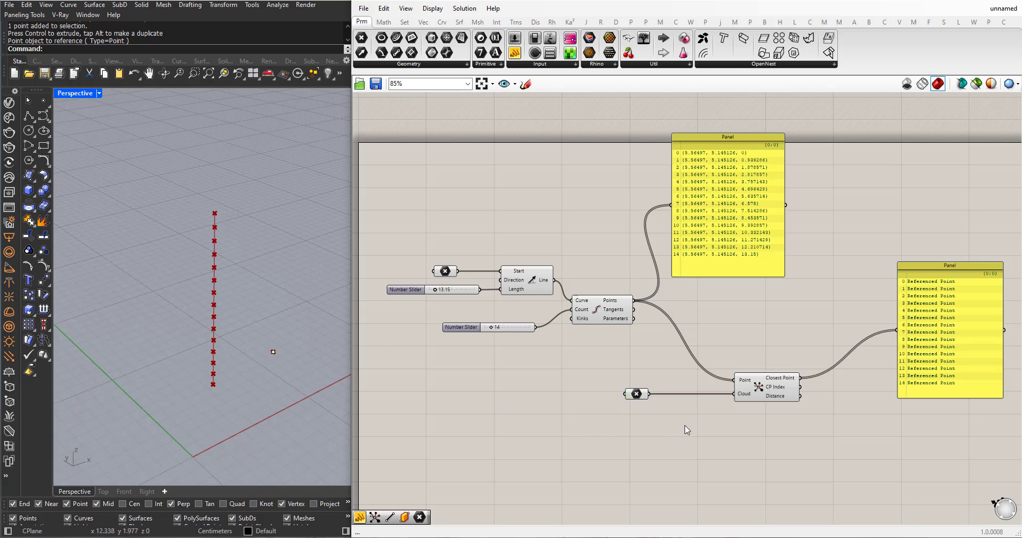
Bake the Closest Point output to Layer 01
right_click(780, 378)
left_click(803, 399)
left_click(793, 315)
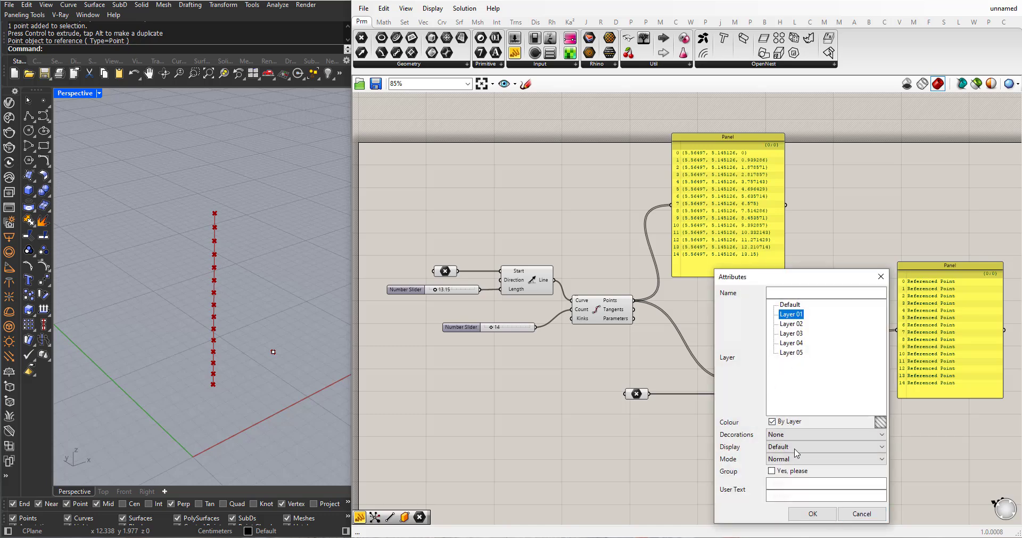
left_click_drag(755, 277, 724, 185)
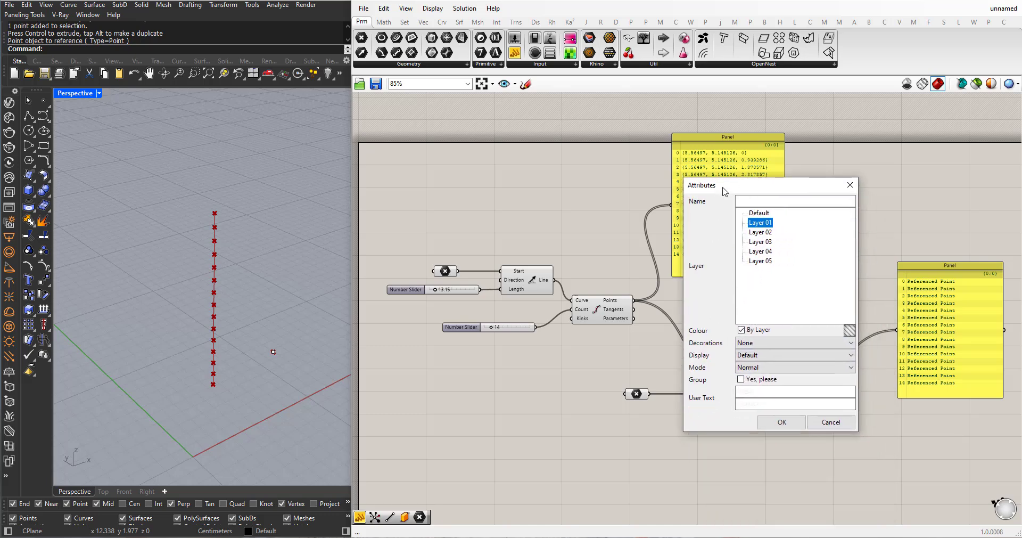
left_click(782, 422)
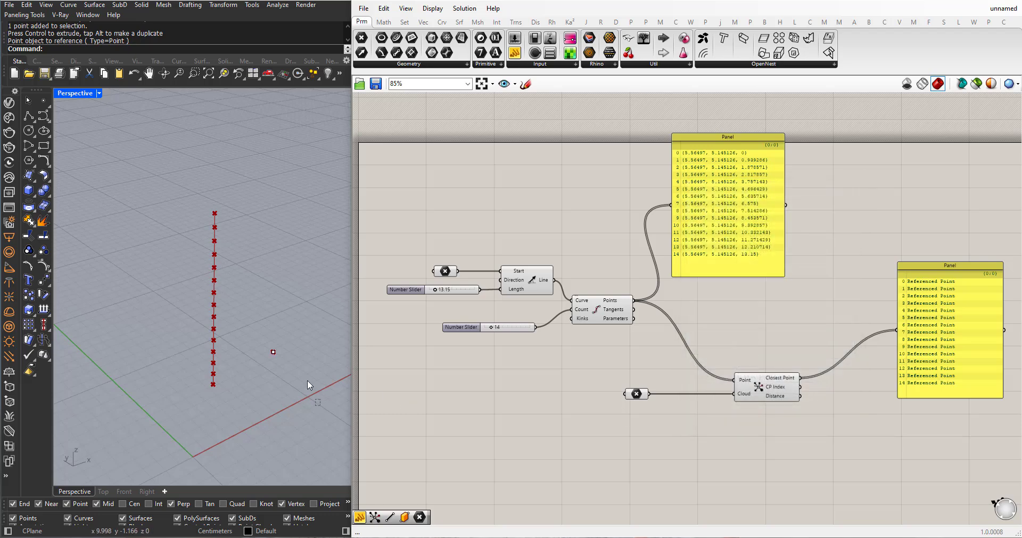
Undo the deletion of the stacked points, delete only the baked objects on Layer 01, and select the remaining original point
left_click_drag(296, 362, 251, 295)
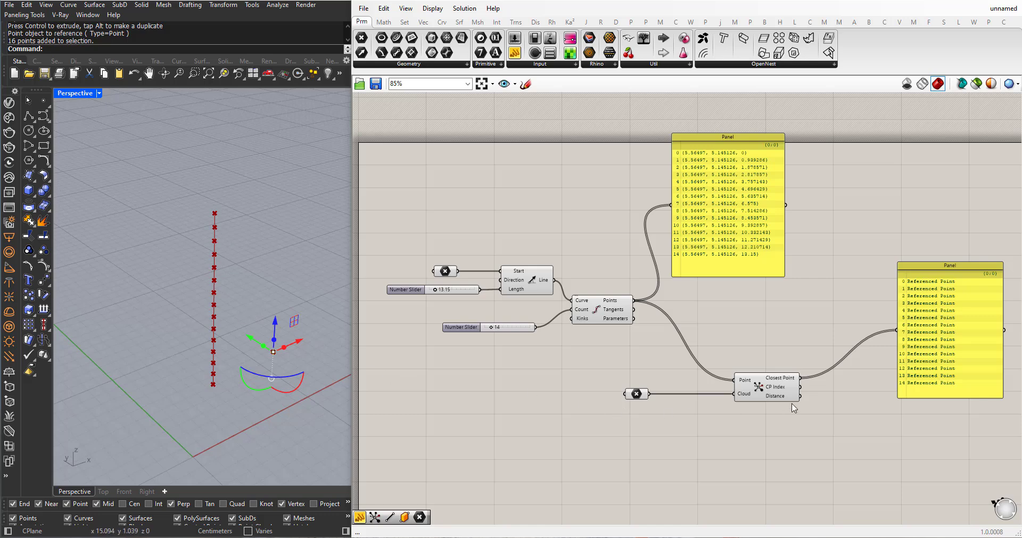
key("ctrl+z")
left_click(264, 530)
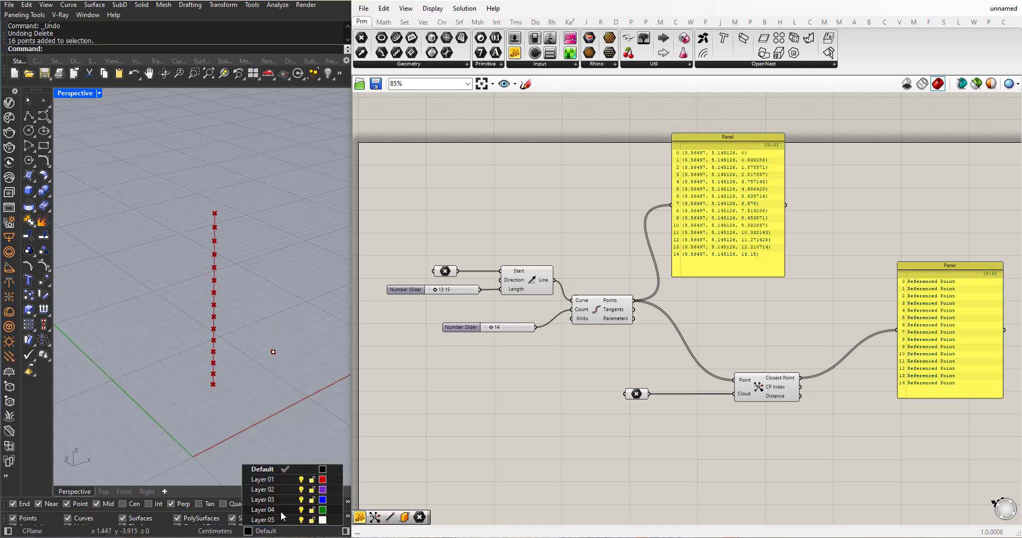
right_click(264, 478)
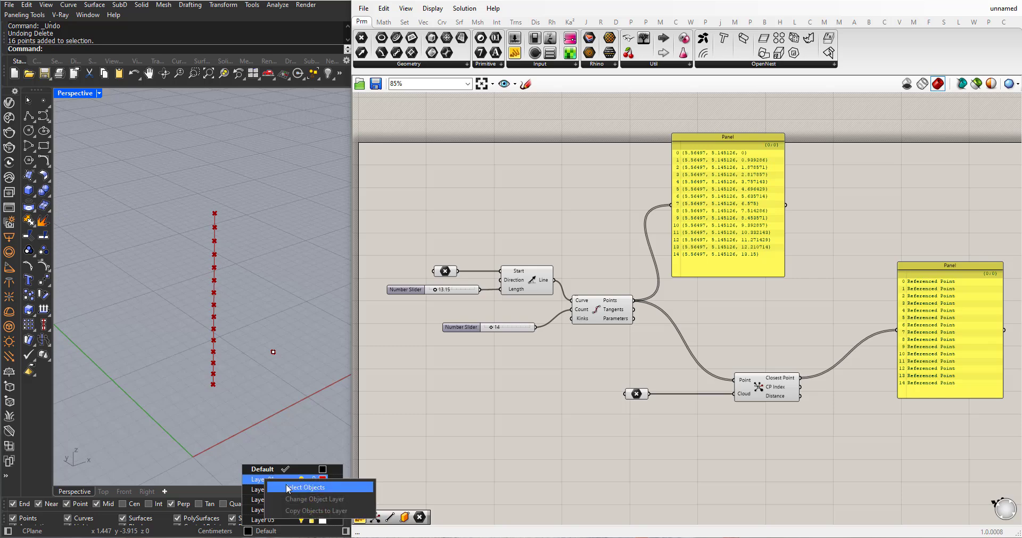
left_click(327, 487)
right_click_drag(278, 403, 270, 420)
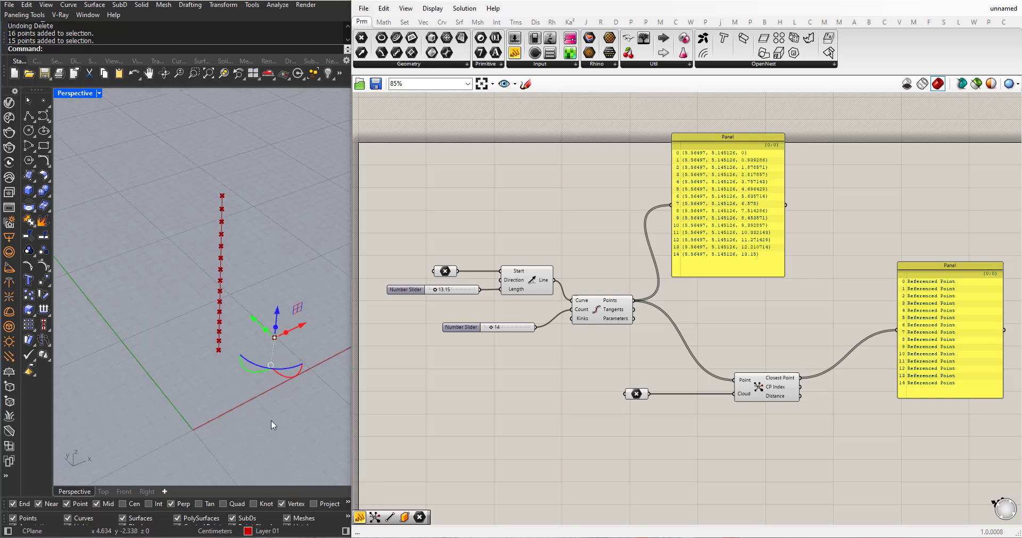
key("Delete")
right_click_drag(265, 377, 290, 385)
left_click_drag(294, 388, 238, 293)
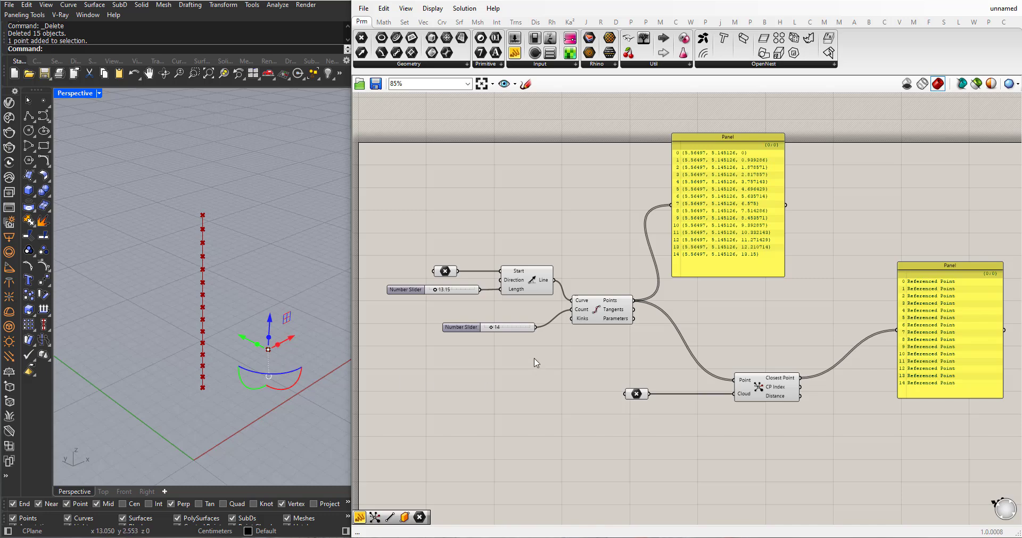
Move the Closest Point output panel higher on the canvas, clearing space beside the component
scroll(538, 360, "down", 1)
scroll(639, 376, "up", 1)
left_click_drag(929, 343, 902, 282)
scroll(832, 383, "down", 1)
scroll(859, 381, "up", 1)
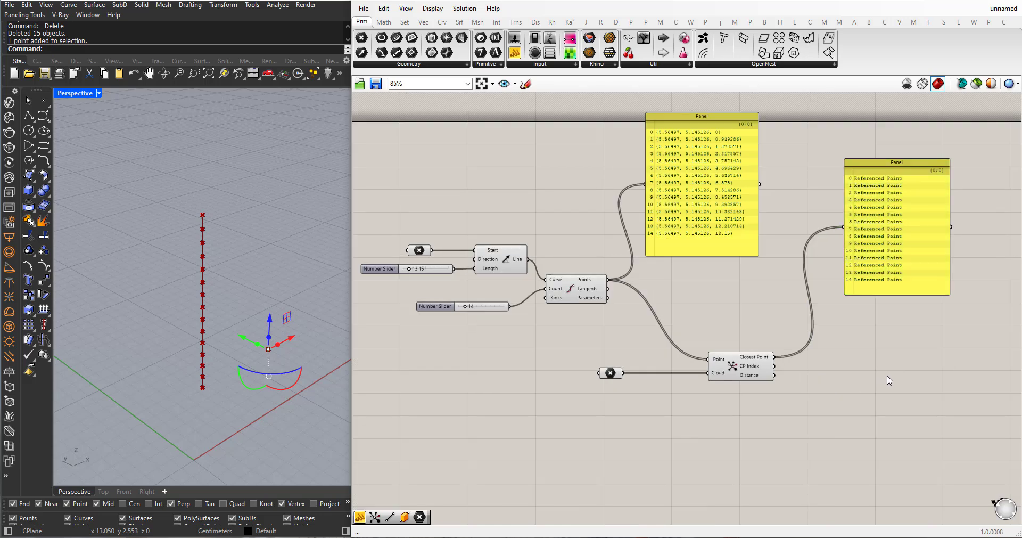
Add a Panel below the existing output panel, connect Closest Point's Distance output to it, and enlarge it to fit all values
double_click(886, 377)
type("panel")
key("Return")
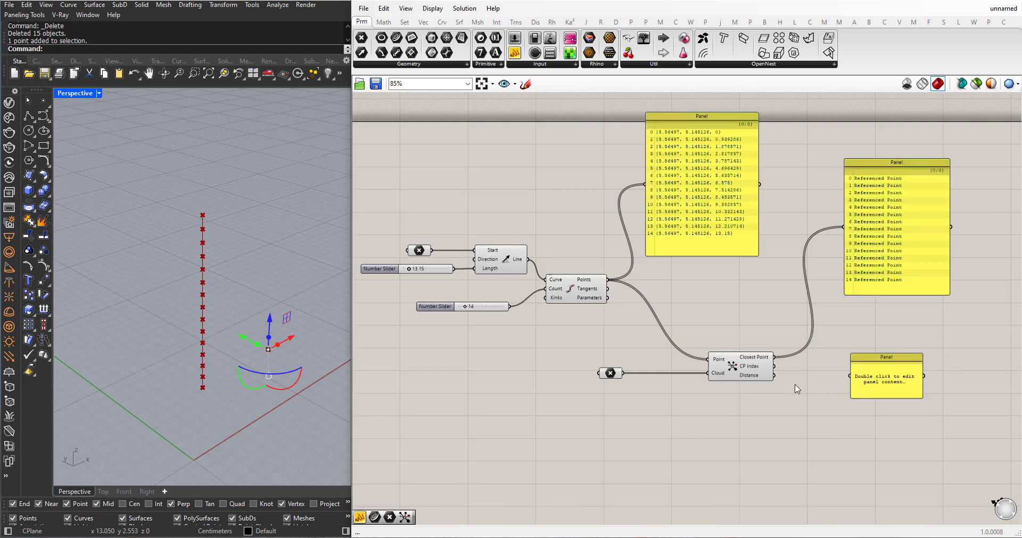
scroll(777, 379, "up", 1)
left_click_drag(773, 375, 917, 464)
scroll(873, 383, "down", 2)
scroll(796, 345, "up", 1)
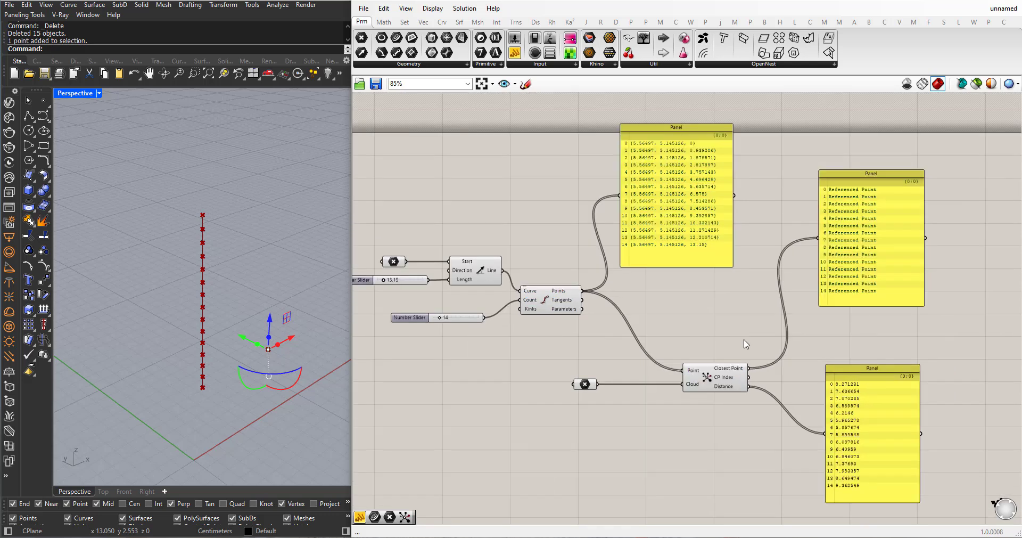
Review the distance list, then raise the referenced Rhino point vertically beside the divided line and deselect it
left_click(875, 395)
scroll(766, 335, "up", 1)
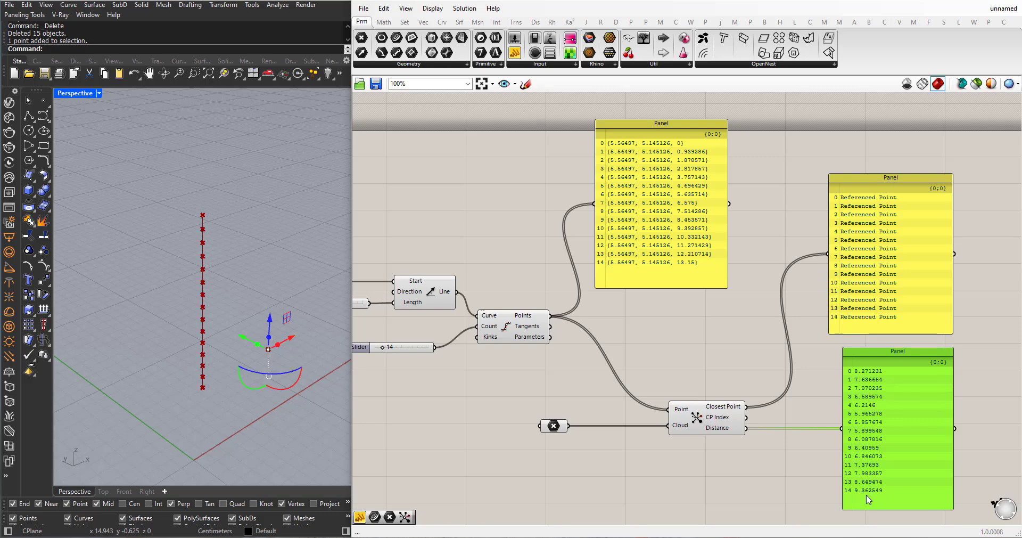
scroll(681, 308, "down", 3)
scroll(263, 406, "up", 2)
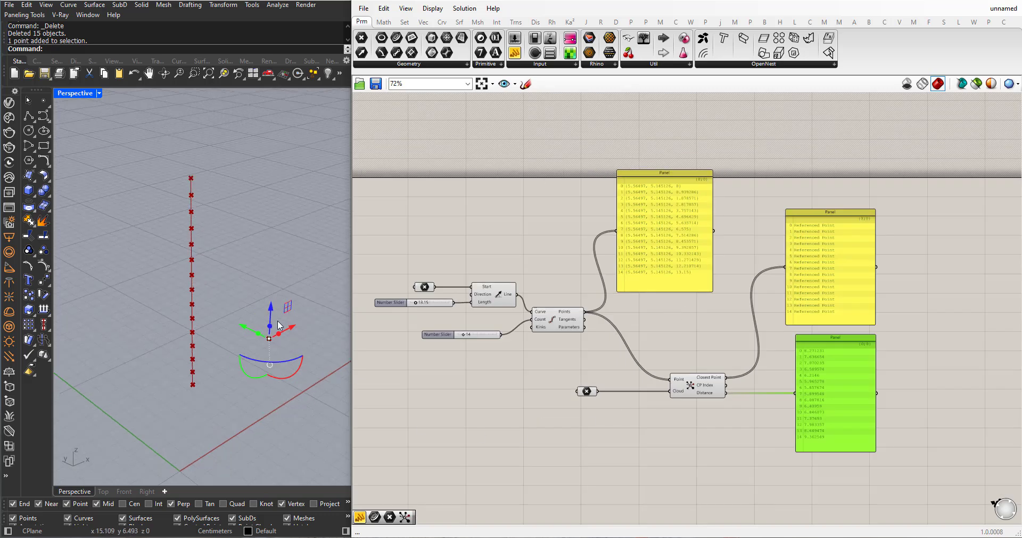
left_click_drag(270, 307, 274, 237)
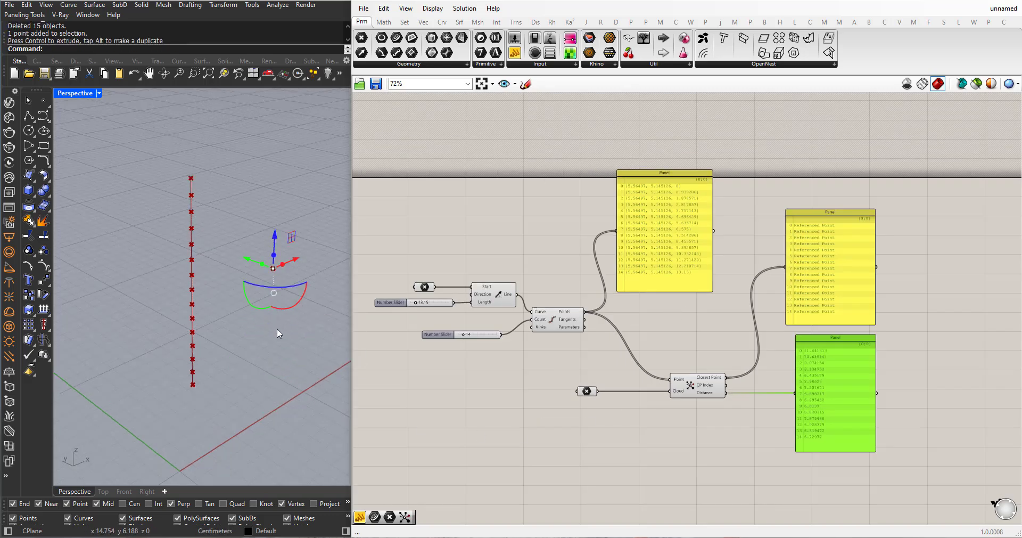
right_click_drag(277, 329, 265, 357)
left_click(265, 357)
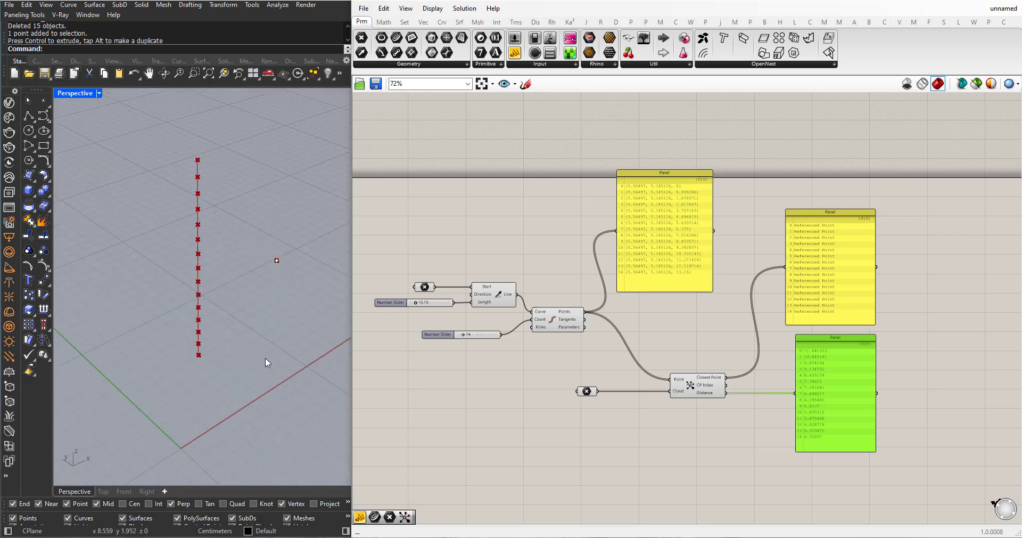
Create a second point object near the red axis in the Rhino viewport, raise it above the ground plane, and deselect it
left_click(44, 100)
left_click(261, 384)
right_click_drag(261, 384, 294, 416)
left_click(292, 416)
left_click_drag(296, 400, 299, 343)
left_click(190, 391)
right_click_drag(187, 368, 219, 359)
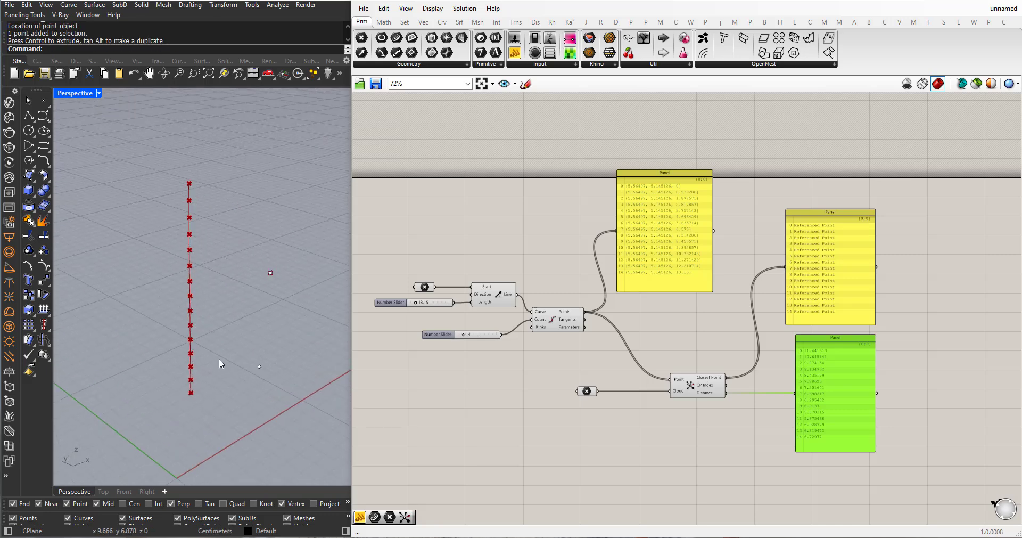
Reference both Rhino points in the Point parameter feeding Closest Point's Cloud input using Set Multiple Points
right_click(583, 392)
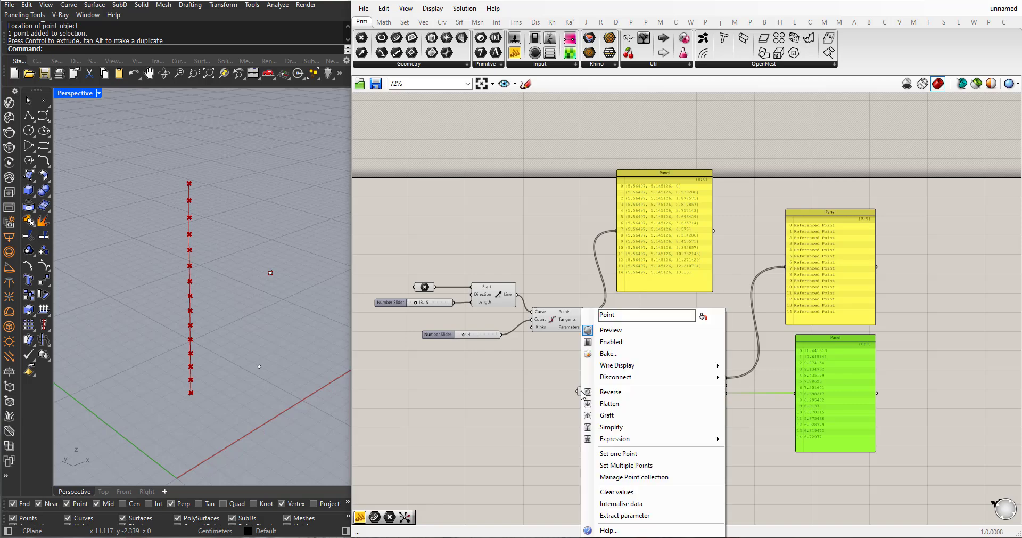
left_click(604, 469)
left_click_drag(300, 418, 254, 237)
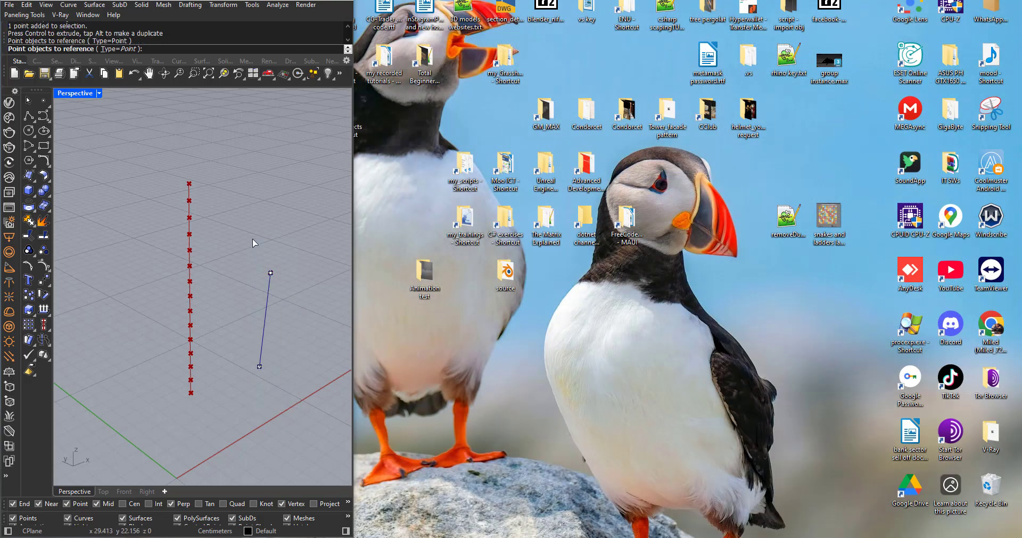
right_click(270, 274)
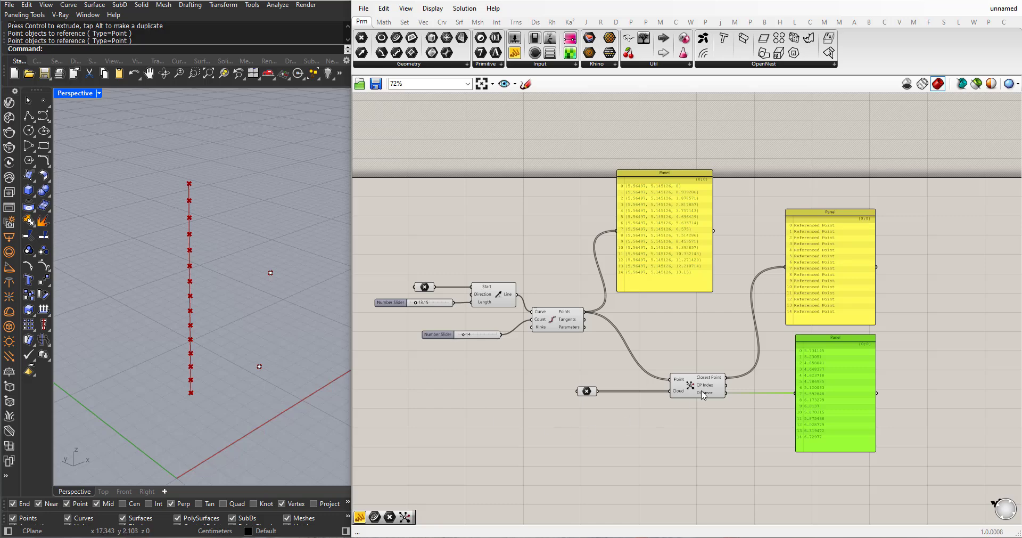
Move the closest point and distance panels farther from the Closest Point component together, then deselect them
scroll(702, 394, "up", 1)
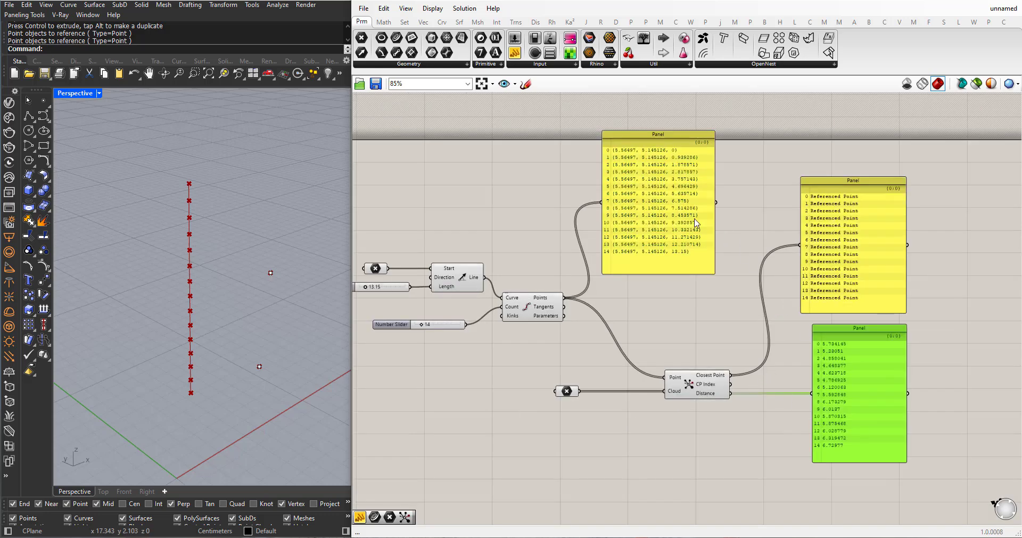
right_click_drag(669, 220, 699, 229)
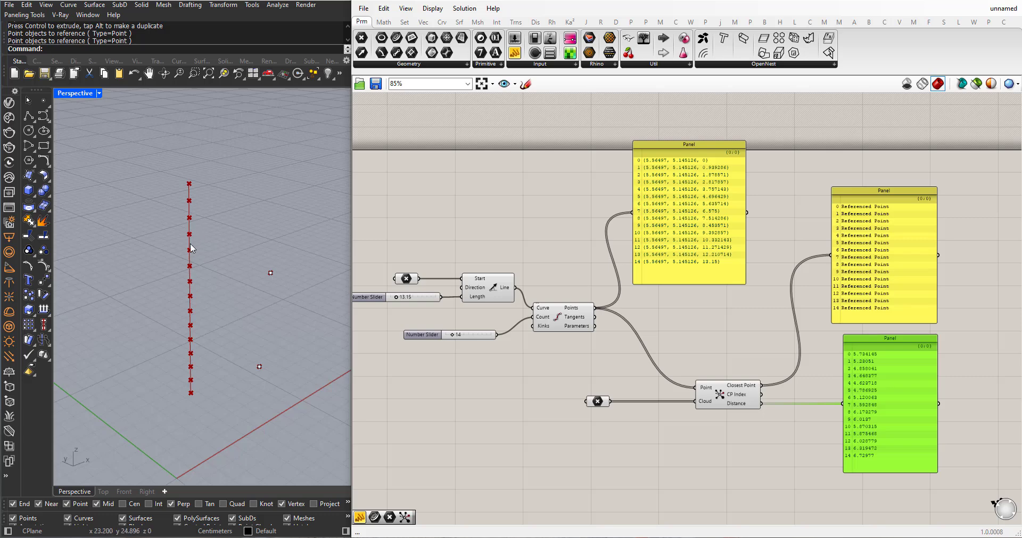
scroll(523, 360, "down", 1)
scroll(525, 382, "up", 1)
scroll(563, 259, "down", 1)
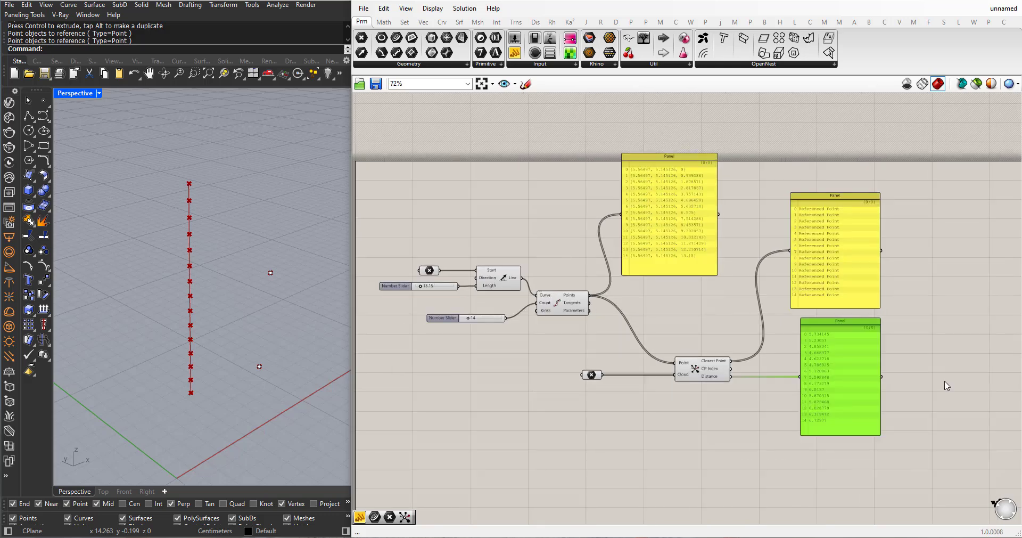
left_click_drag(944, 380, 793, 233)
left_click_drag(823, 267, 903, 239)
left_click(505, 108)
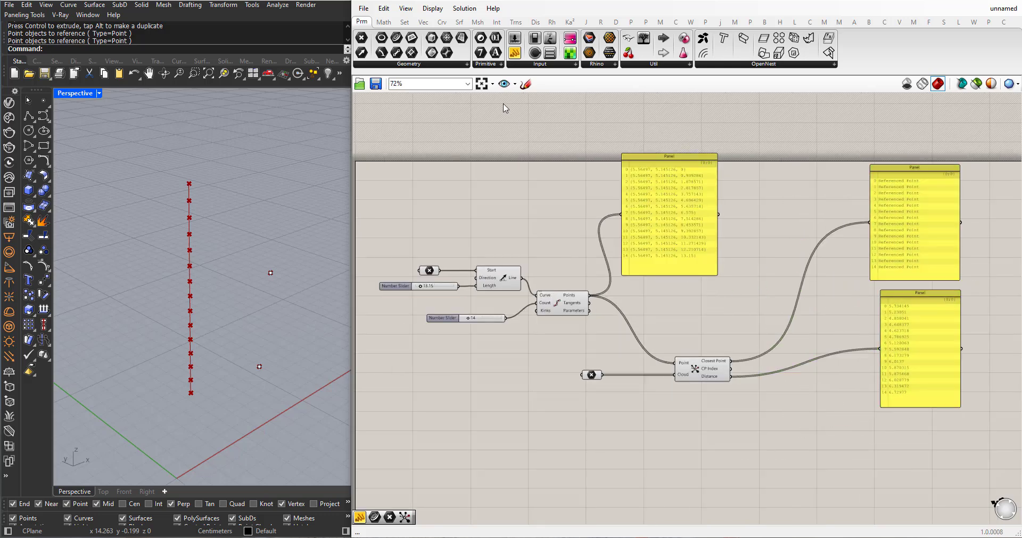
Add a Line component, connecting the division Points to Start Point and Closest Point's output to End Point
left_click(440, 23)
left_click_drag(496, 38, 670, 330)
left_click_drag(725, 313, 725, 313)
scroll(671, 324, "up", 2)
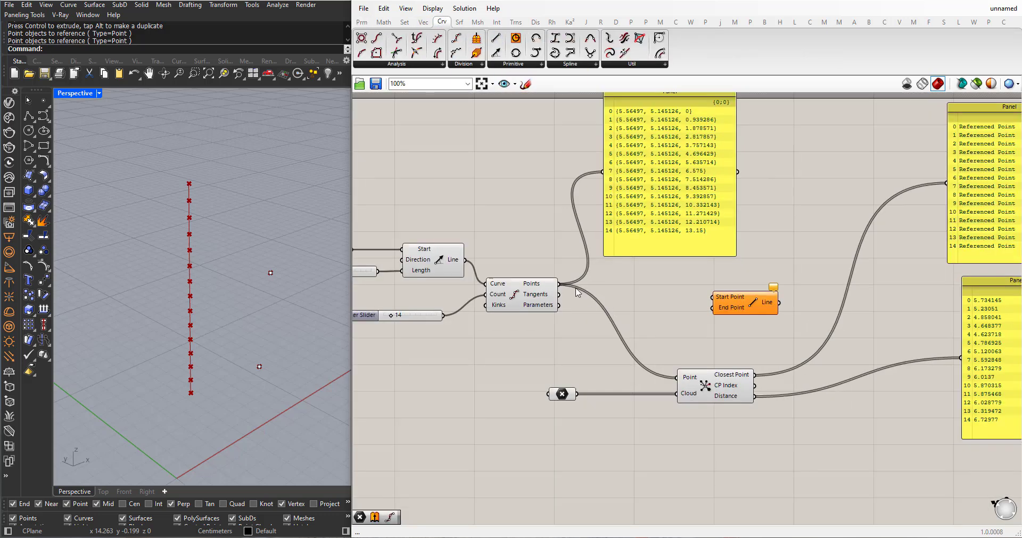
left_click_drag(559, 286, 809, 293)
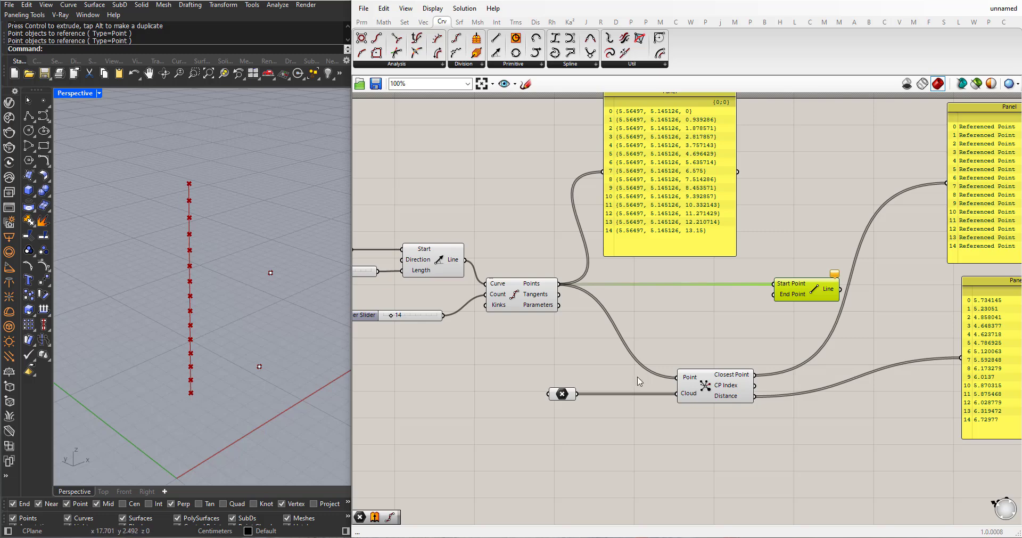
left_click_drag(754, 375, 773, 295)
Raise the lower Rhino point, shift it farther away from the divided line, and deselect it
right_click_drag(171, 282, 220, 263)
scroll(496, 353, "down", 2)
scroll(905, 296, "up", 2)
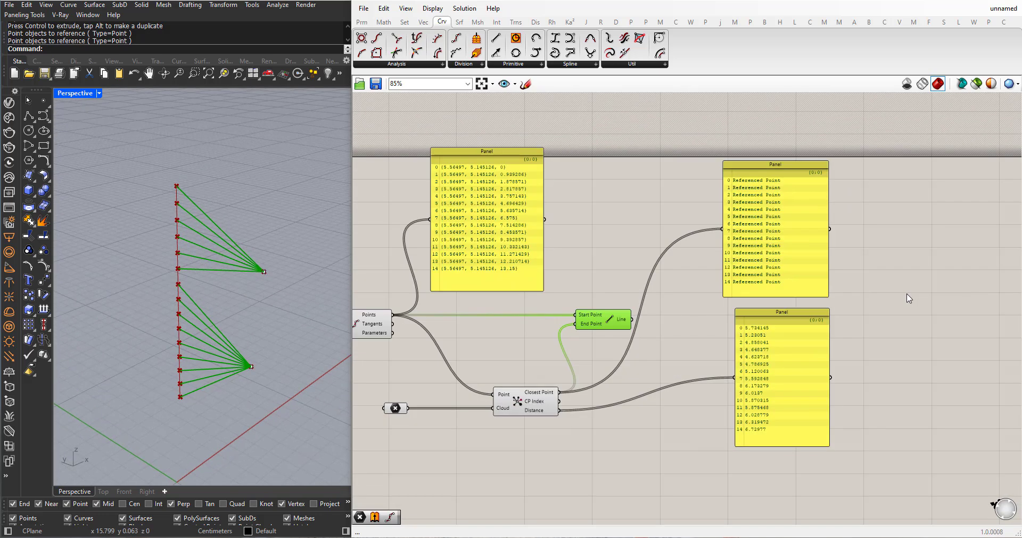
right_click_drag(520, 294, 579, 288)
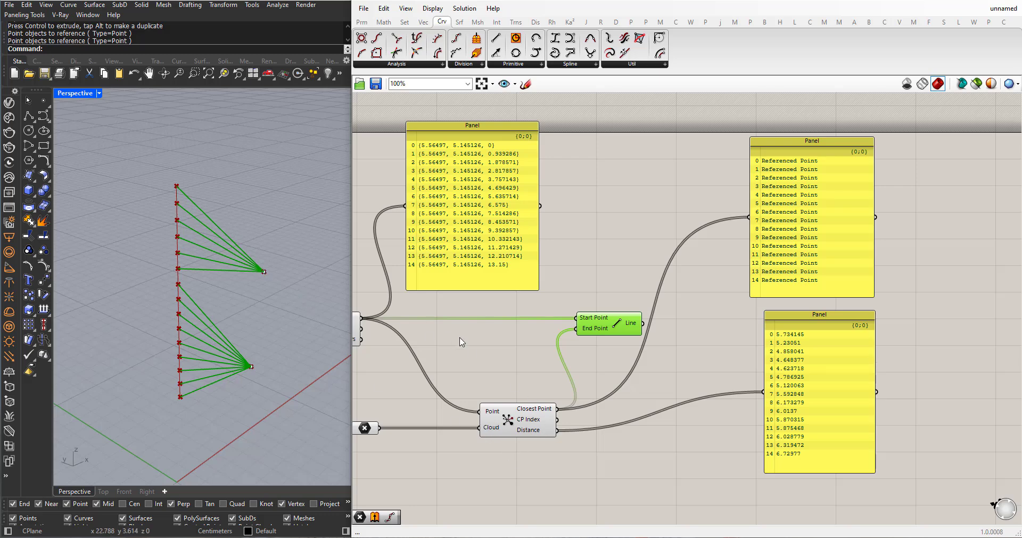
right_click_drag(462, 341, 543, 338)
left_click(254, 367)
left_click_drag(252, 337, 255, 280)
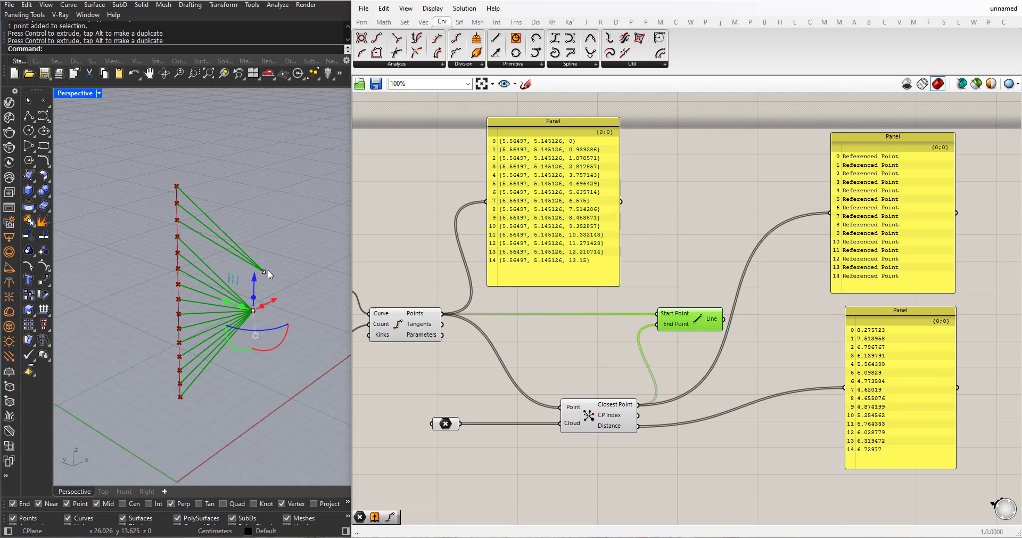
left_click_drag(231, 304, 277, 299)
scroll(179, 283, "down", 3)
right_click_drag(206, 299, 187, 297)
left_click(305, 396)
Delete the Line component along with the closest point panel and the division points panel
scroll(551, 352, "down", 2)
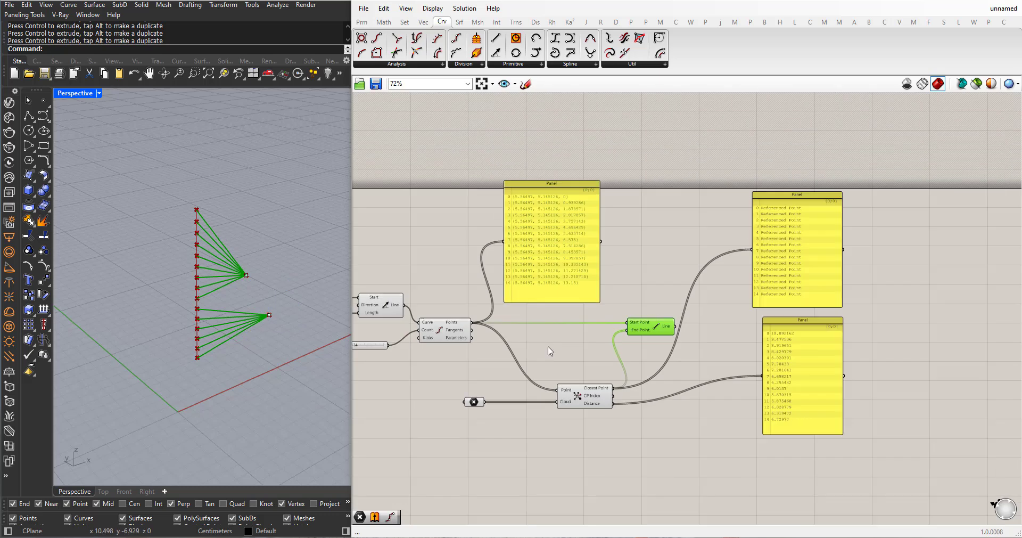
scroll(946, 428, "up", 1)
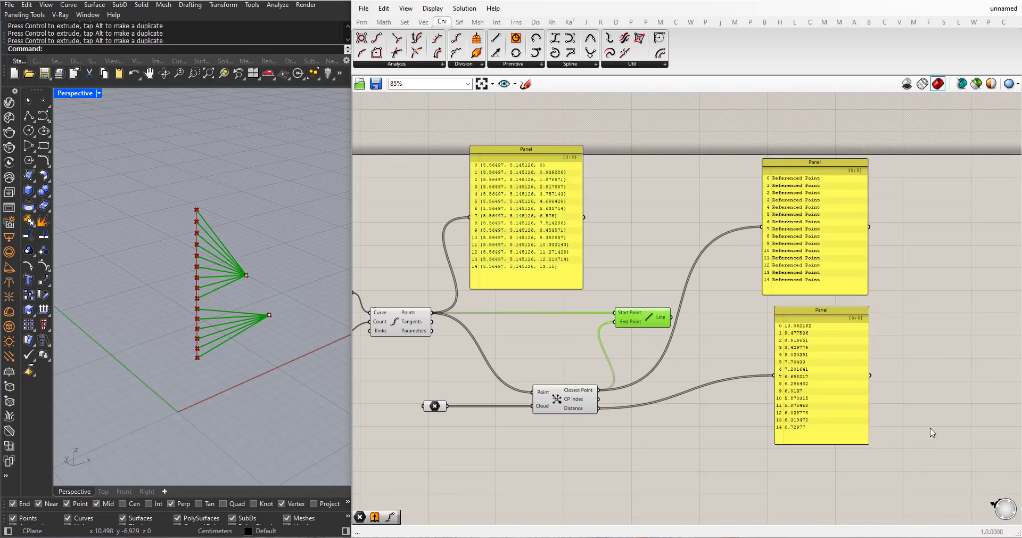
left_click(892, 420)
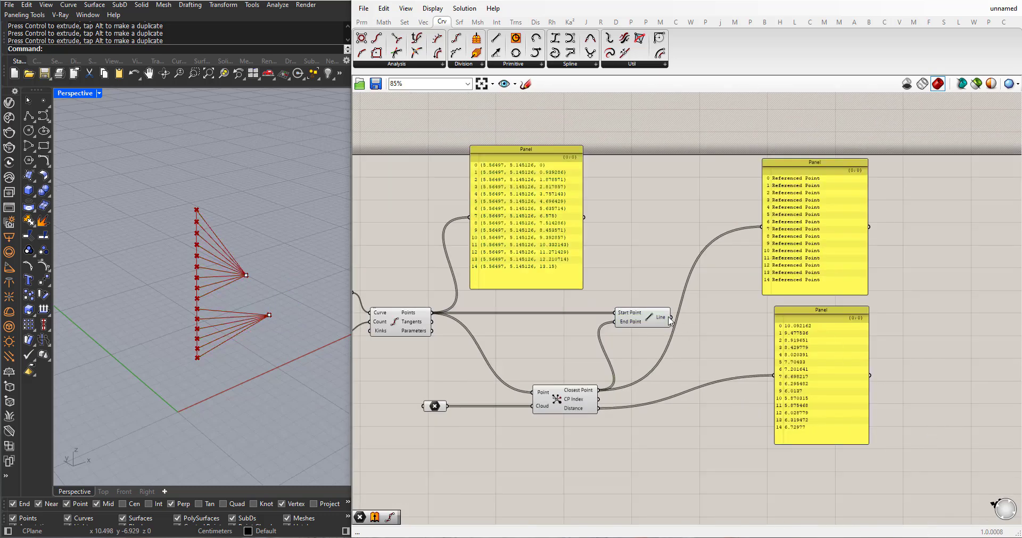
left_click(648, 318)
key("Delete")
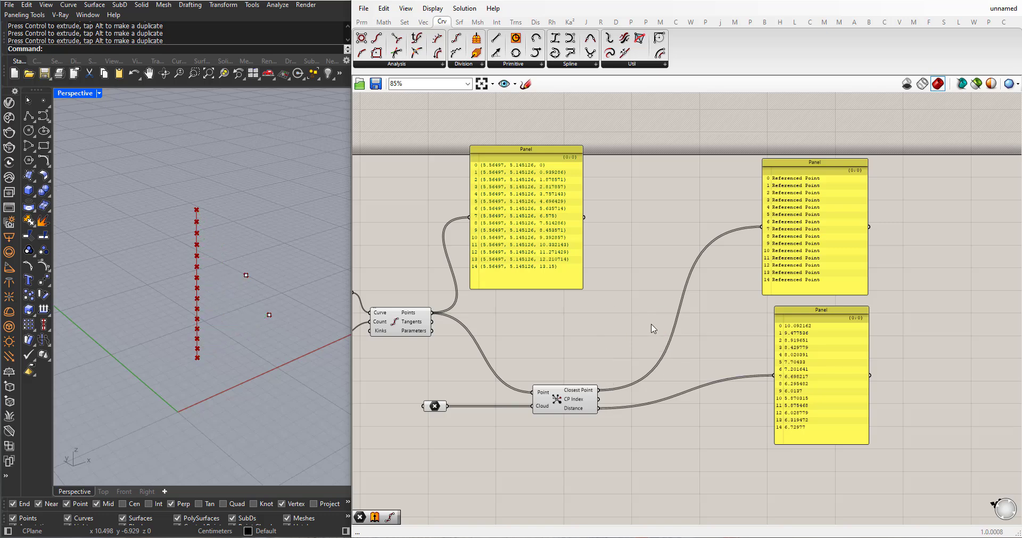
scroll(708, 326, "down", 2)
scroll(758, 318, "up", 2)
left_click(796, 245)
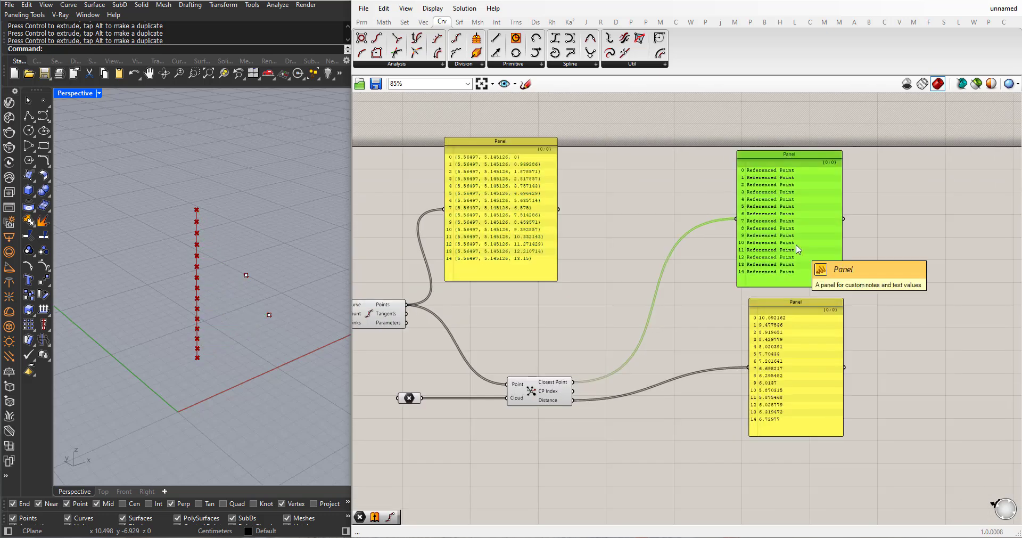
key("Delete")
left_click(492, 235)
key("Delete")
Move the distance panel below the Closest Point component, leaving free canvas space beside the component
scroll(610, 369, "down", 2)
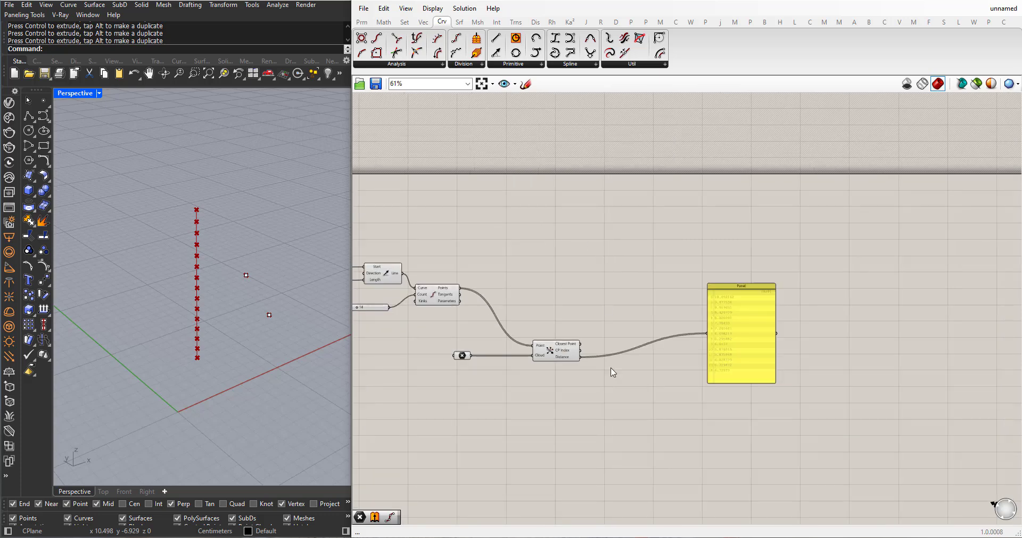
scroll(610, 368, "up", 2)
left_click_drag(770, 347, 640, 456)
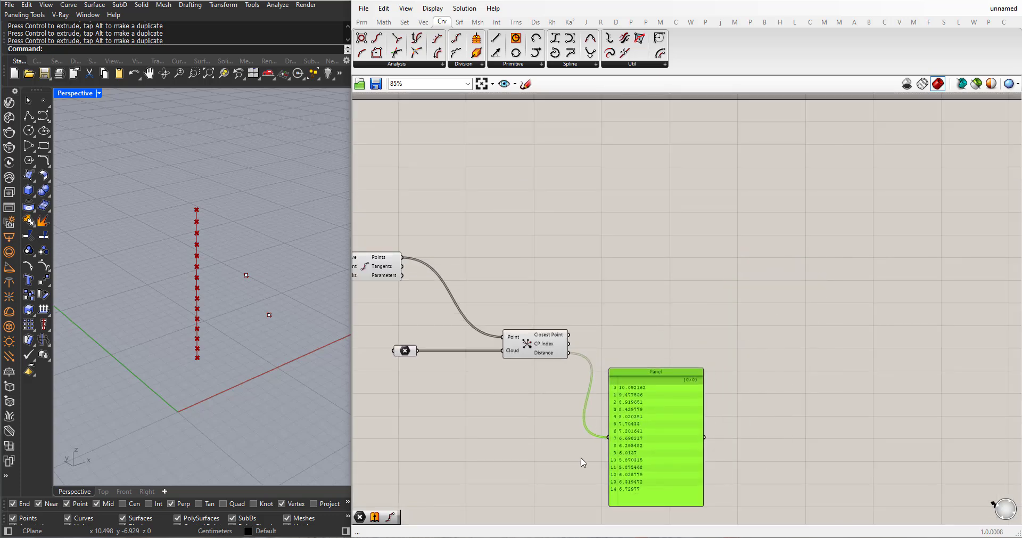
scroll(590, 452, "up", 2)
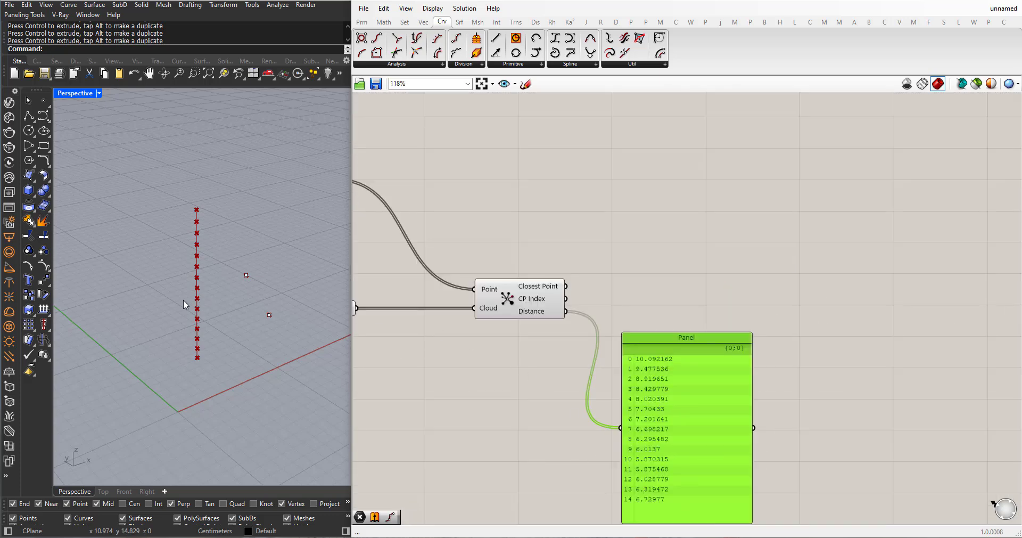
right_click_drag(237, 314, 327, 334)
scroll(329, 334, "down", 3)
scroll(574, 321, "down", 2)
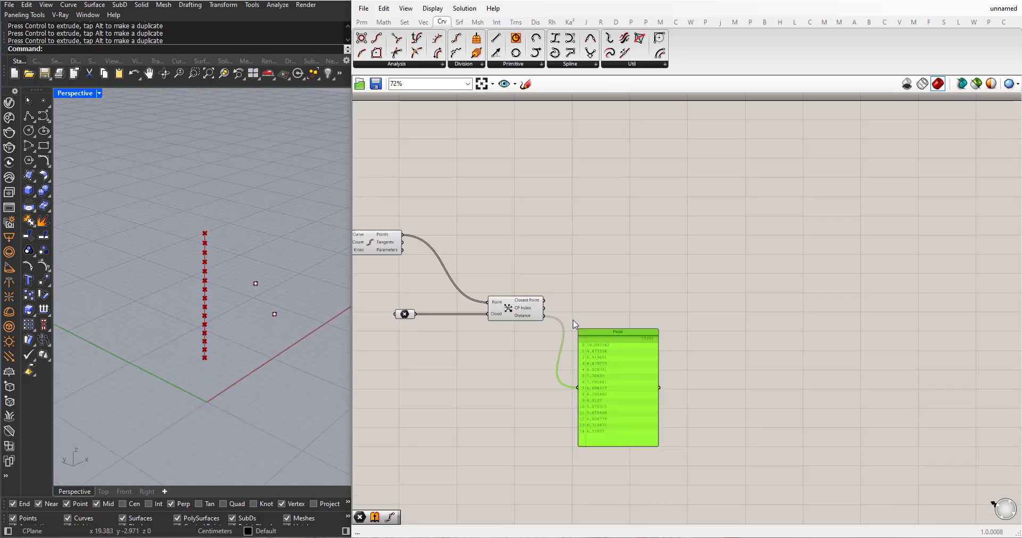
left_click_drag(610, 378, 608, 413)
Add a Move component and connect the curve division's Points output to its Geometry input
scroll(494, 349, "up", 1)
right_click_drag(495, 349, 640, 375)
double_click(655, 225)
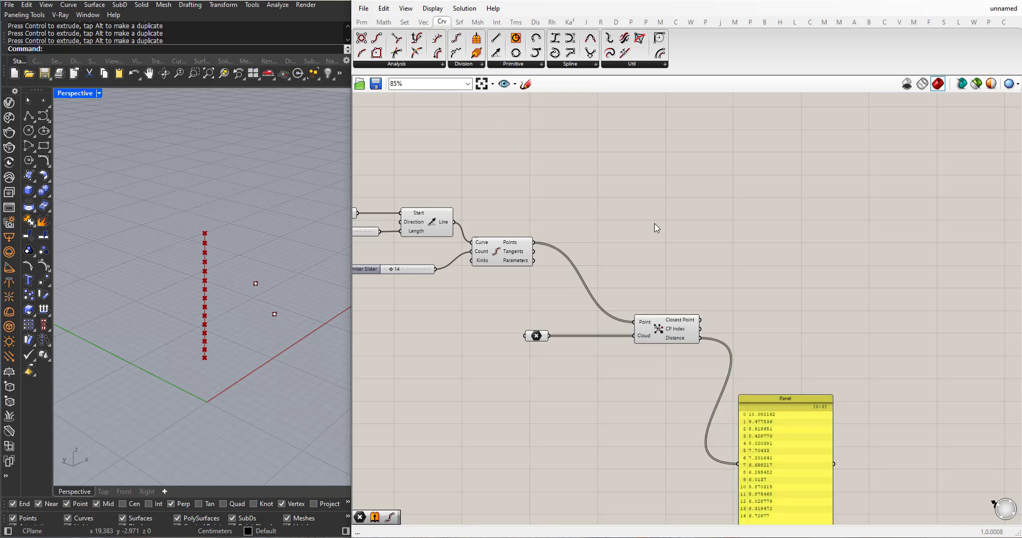
type("move")
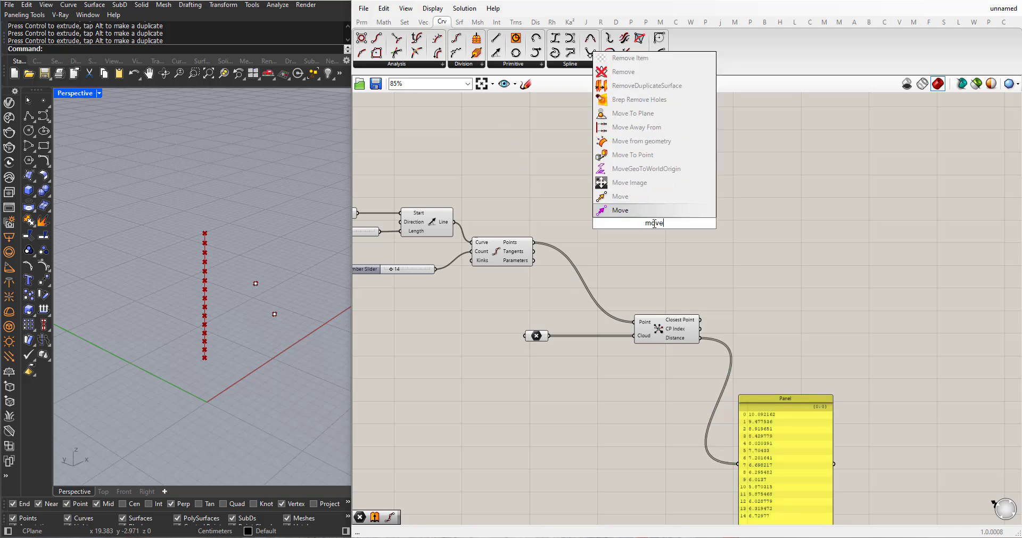
left_click(644, 209)
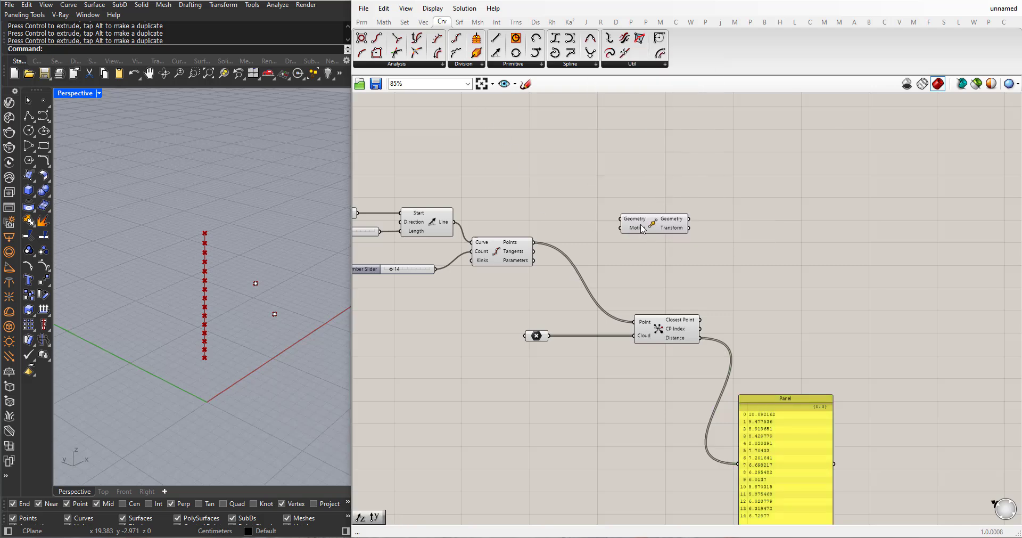
scroll(563, 247, "up", 1)
left_click_drag(529, 243, 872, 245)
Add a Unit Y vector, connect it to Move's Motion input, and feed Closest Point's Distance into its Factor
right_click_drag(194, 343, 228, 362)
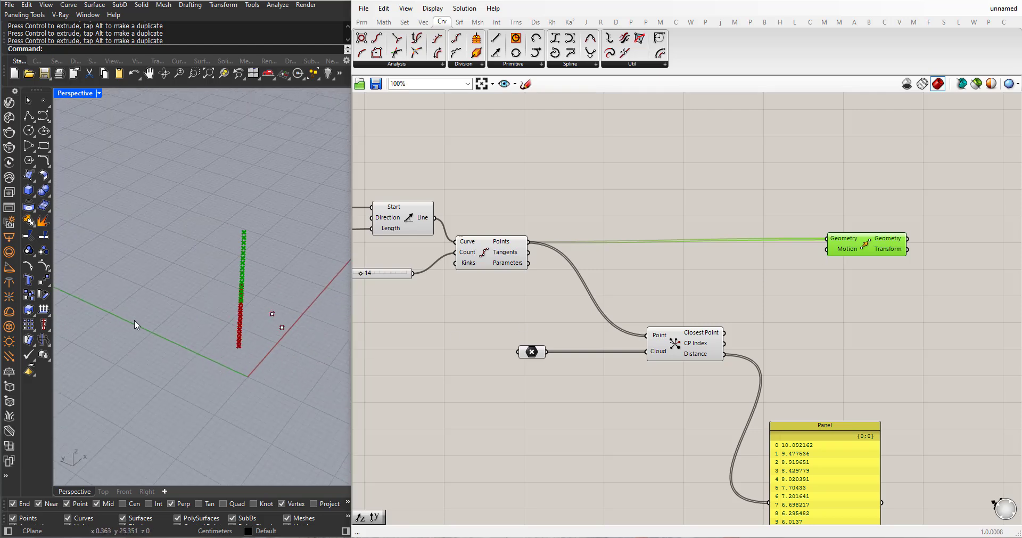
double_click(779, 281)
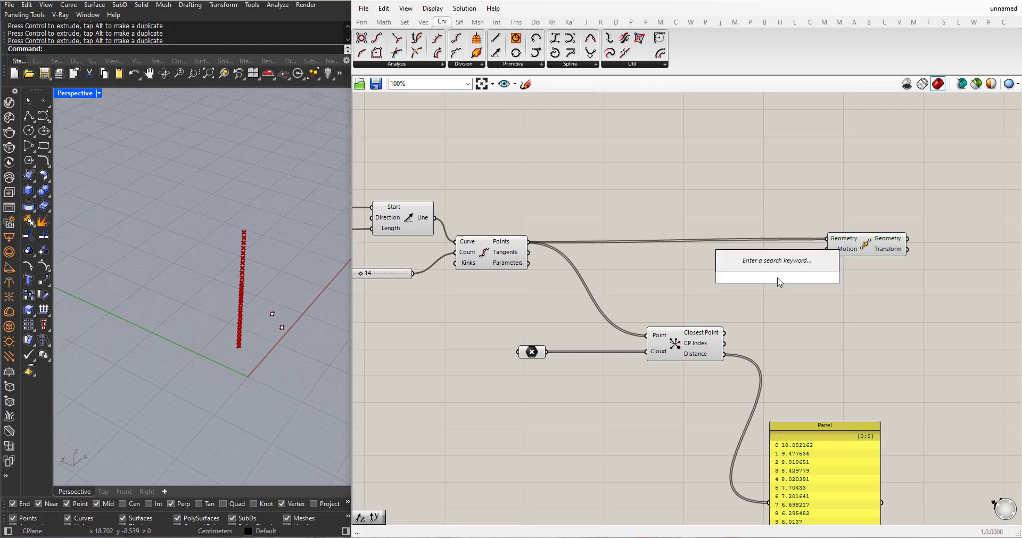
type("y")
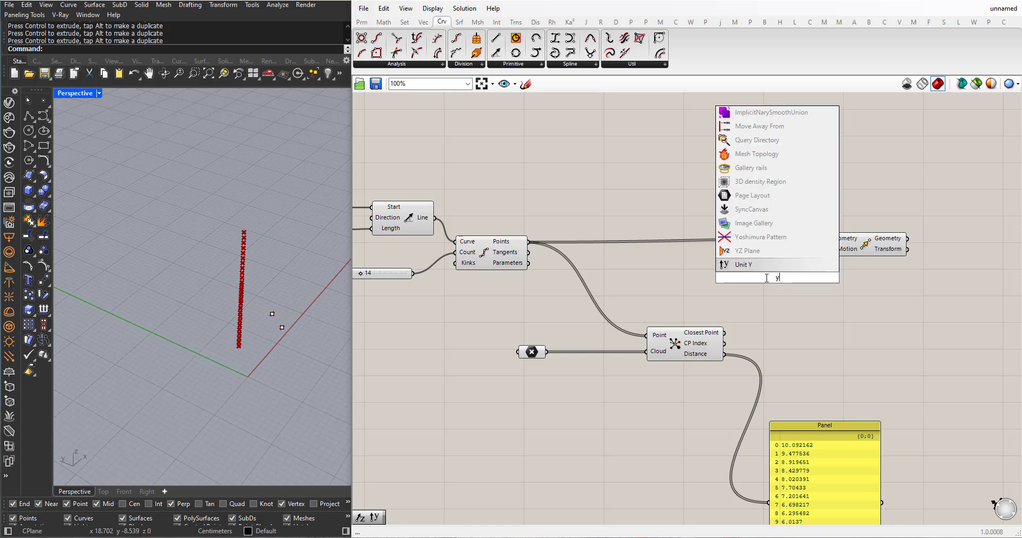
left_click(761, 264)
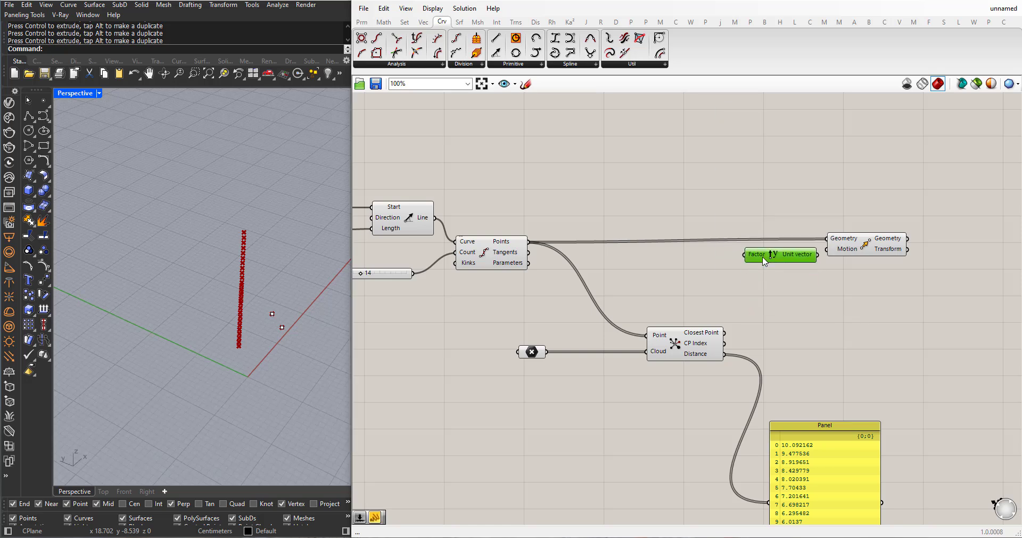
left_click_drag(818, 255, 827, 248)
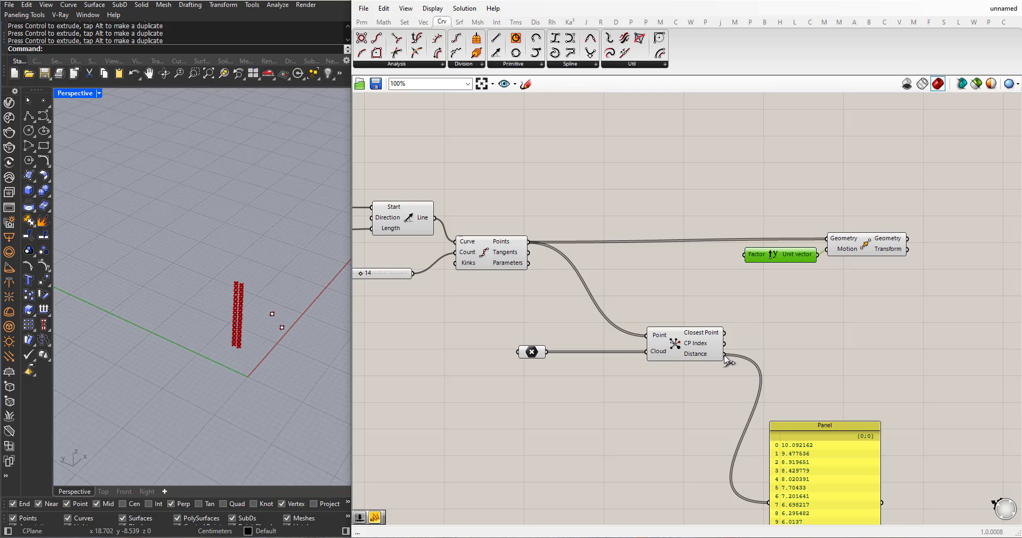
left_click_drag(725, 354, 744, 254)
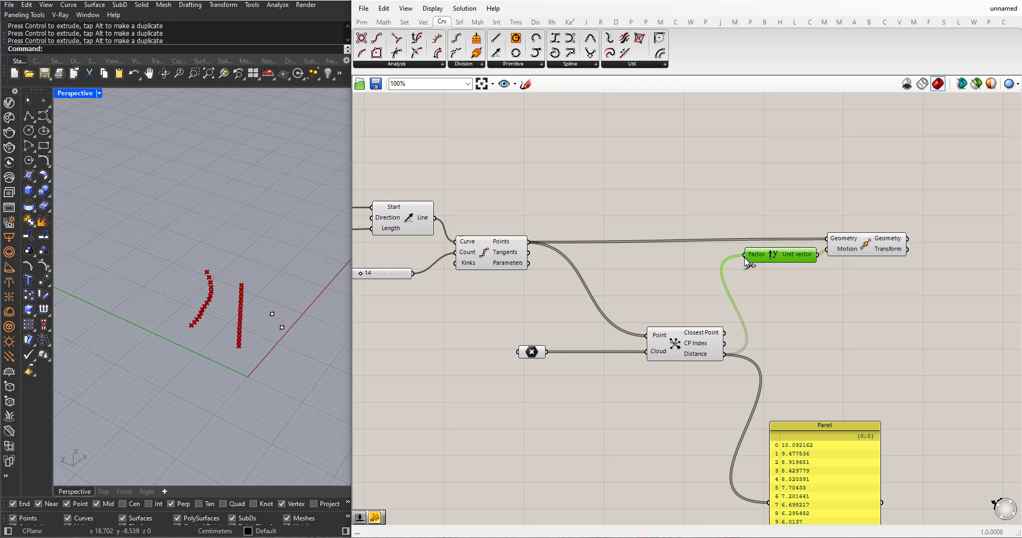
Raise the upper referenced Rhino point vertically to reshape the row of moved points
scroll(650, 242, "down", 3)
scroll(632, 312, "up", 4)
right_click_drag(214, 306, 214, 303)
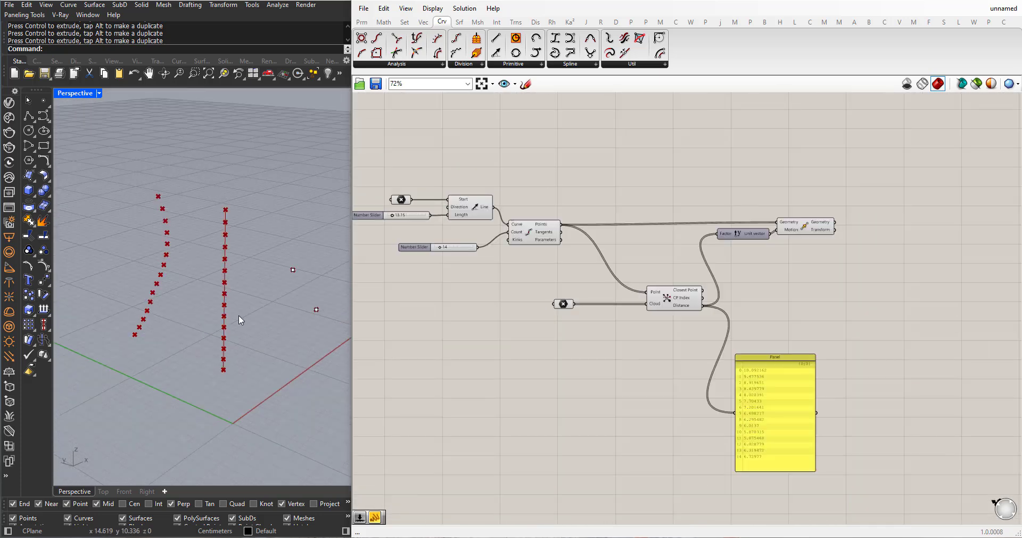
right_click_drag(238, 315, 289, 294)
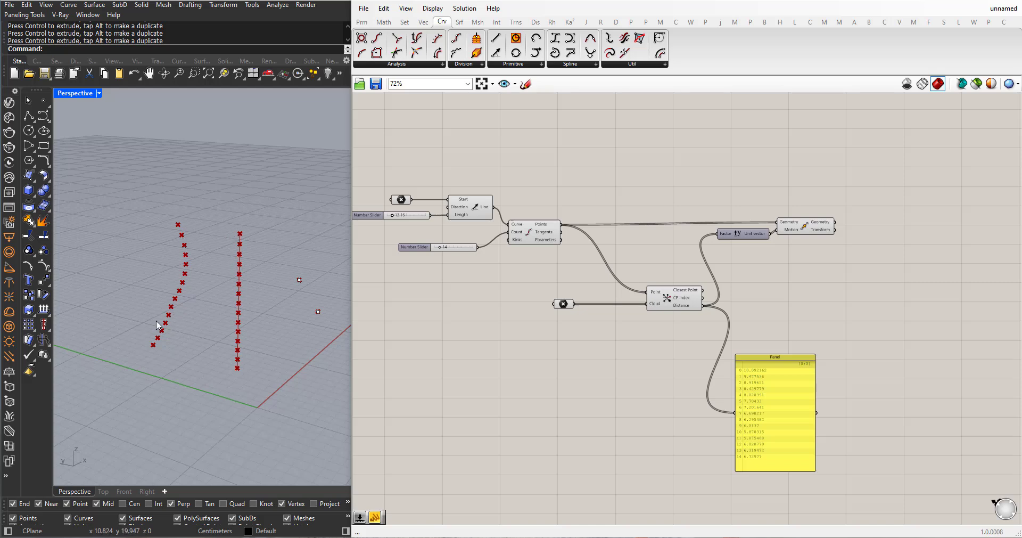
right_click_drag(257, 328, 301, 298)
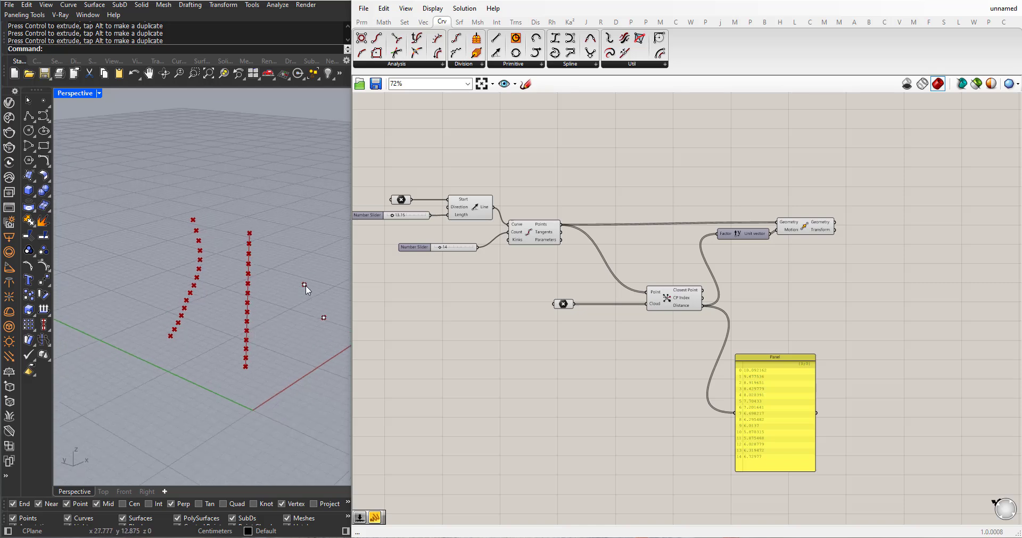
left_click_drag(304, 285, 306, 269)
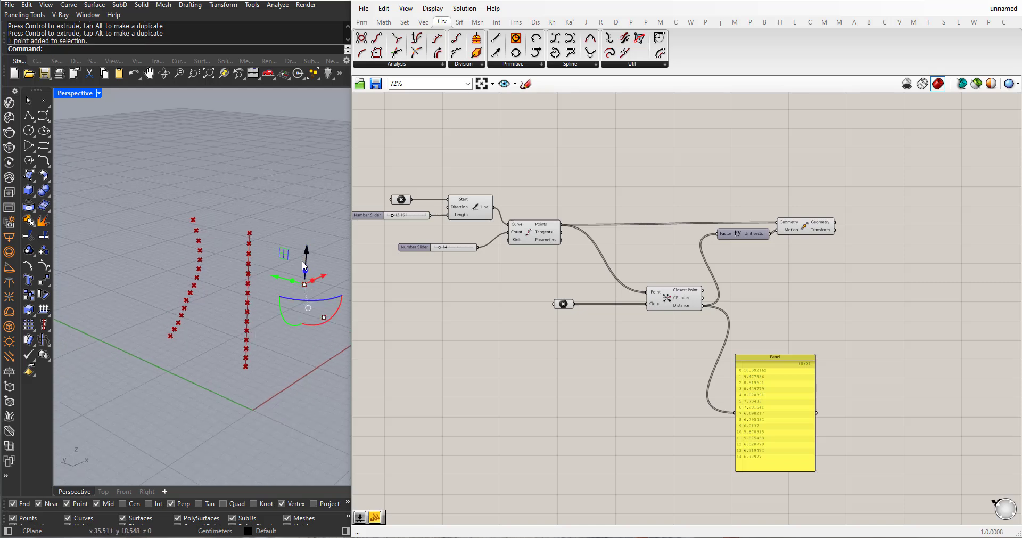
Move the lower referenced Rhino point downward and closer to the divided line
left_click_drag(273, 261, 254, 330)
left_click(324, 317)
scroll(205, 327, "down", 3)
right_click_drag(208, 343, 232, 355)
scroll(180, 299, "up", 3)
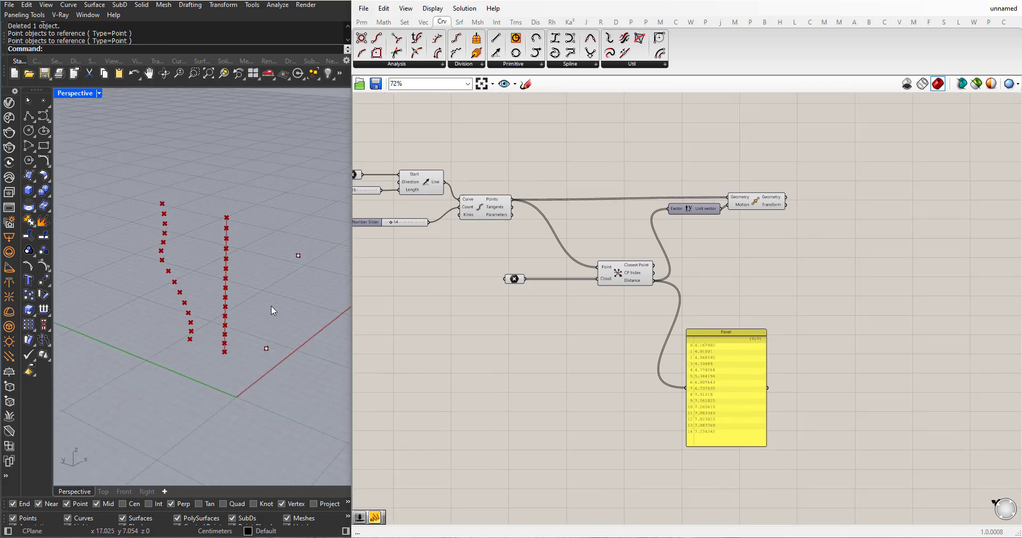
right_click_drag(271, 305, 245, 314)
Create a third point object beside the divided line, raise it to between the two referenced points, and deselect it
left_click(43, 100)
left_click(273, 376)
left_click_drag(276, 344, 285, 285)
left_click(313, 359)
Reassign the Point parameter feeding Closest Point's Cloud input to reference all three Rhino points
right_click_drag(437, 304, 467, 296)
right_click_drag(239, 328, 331, 324)
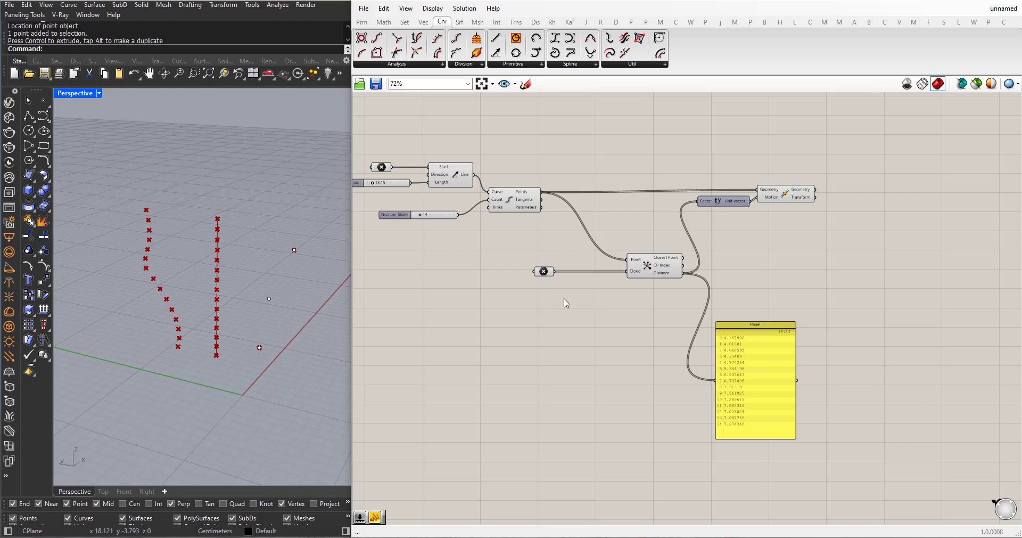
right_click(538, 277)
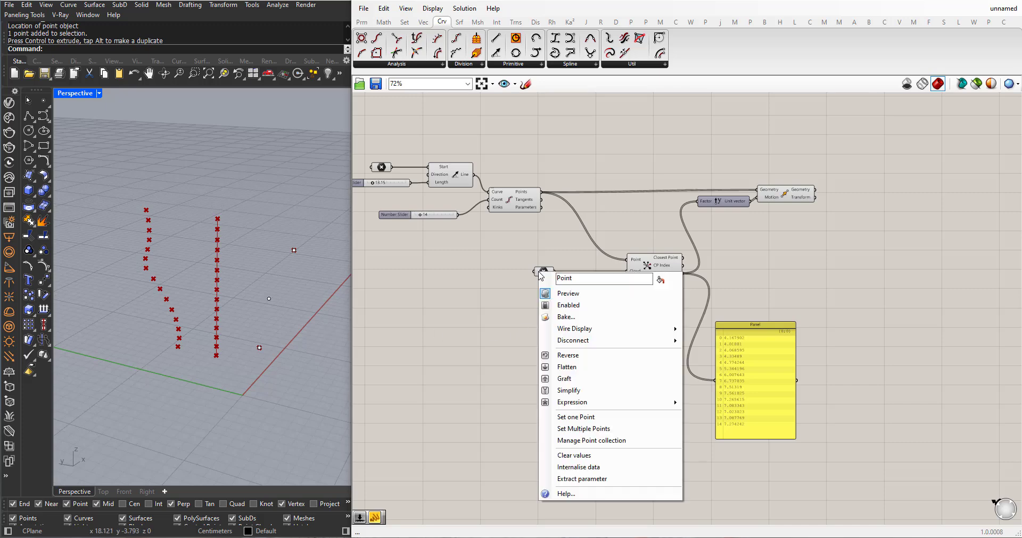
left_click(562, 430)
left_click_drag(335, 402, 243, 216)
key("Return")
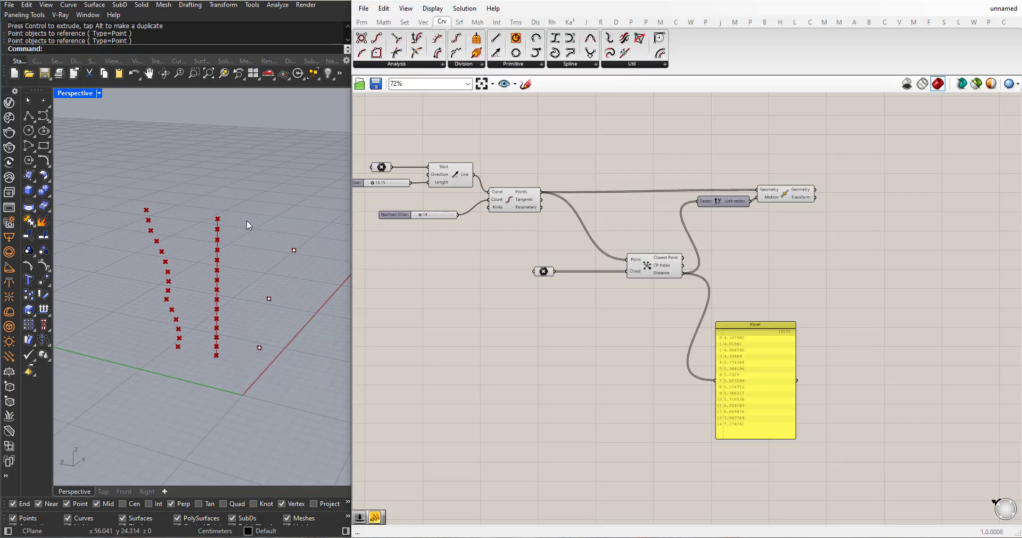
Move the middle referenced Rhino point along Y toward the divided line
scroll(248, 315, "up", 2)
right_click_drag(248, 315, 255, 318)
left_click(282, 302)
left_click_drag(255, 296, 244, 298)
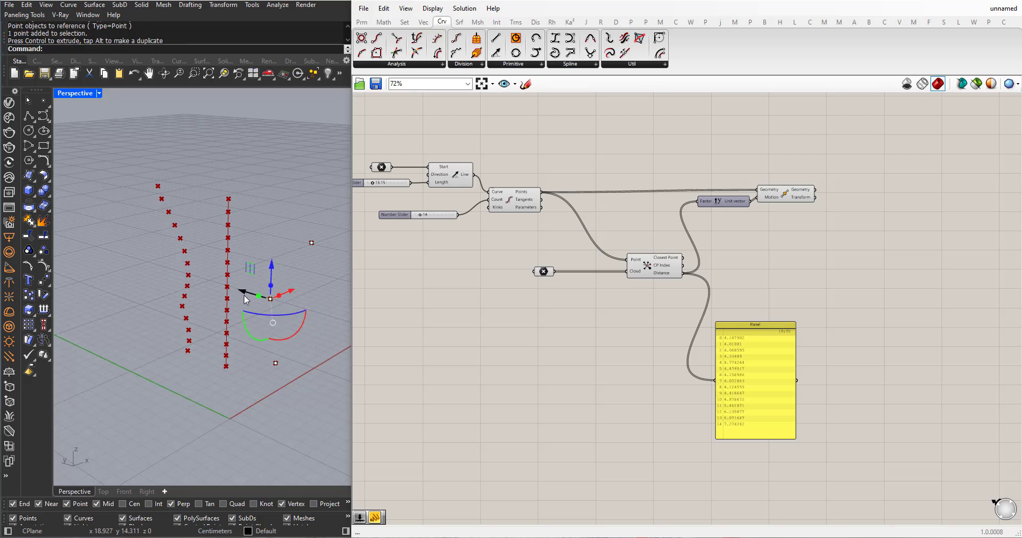
Shift the upper referenced Rhino point along Y and move the lowest one farther from the divided line
left_click(310, 243)
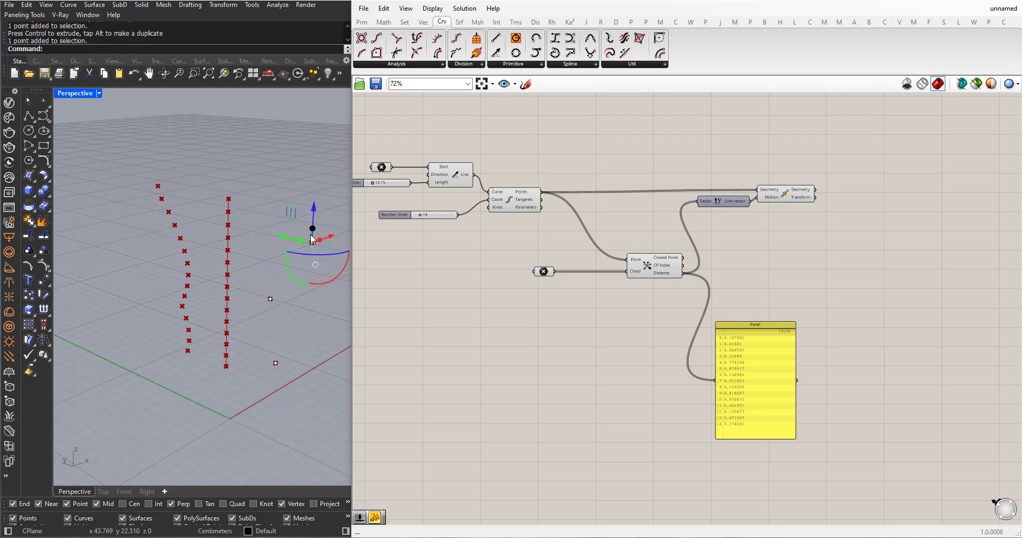
left_click_drag(283, 236, 267, 254)
right_click_drag(207, 273, 263, 270)
left_click(239, 352)
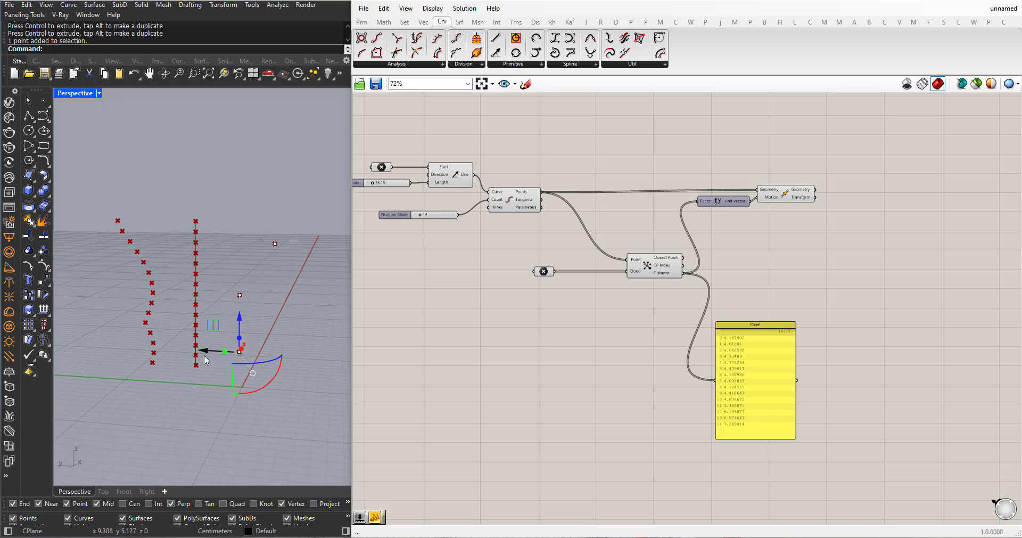
left_click_drag(203, 354, 222, 359)
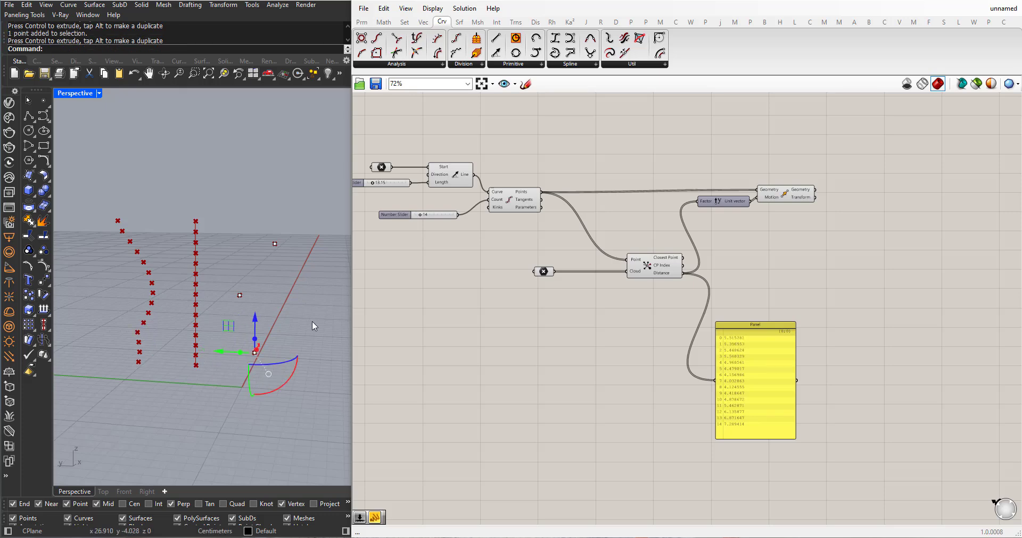
right_click_drag(314, 318, 288, 349)
Test the Divide Curve Count slider at 22 and return it to 14
right_click_drag(442, 307, 618, 400)
scroll(572, 276, "up", 4)
scroll(628, 367, "up", 3)
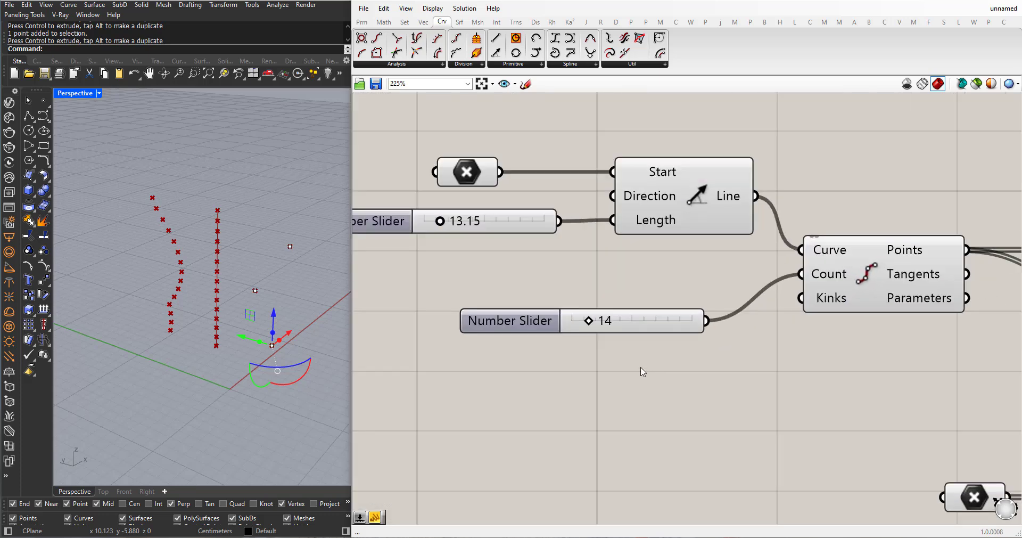
left_click_drag(588, 325, 598, 324)
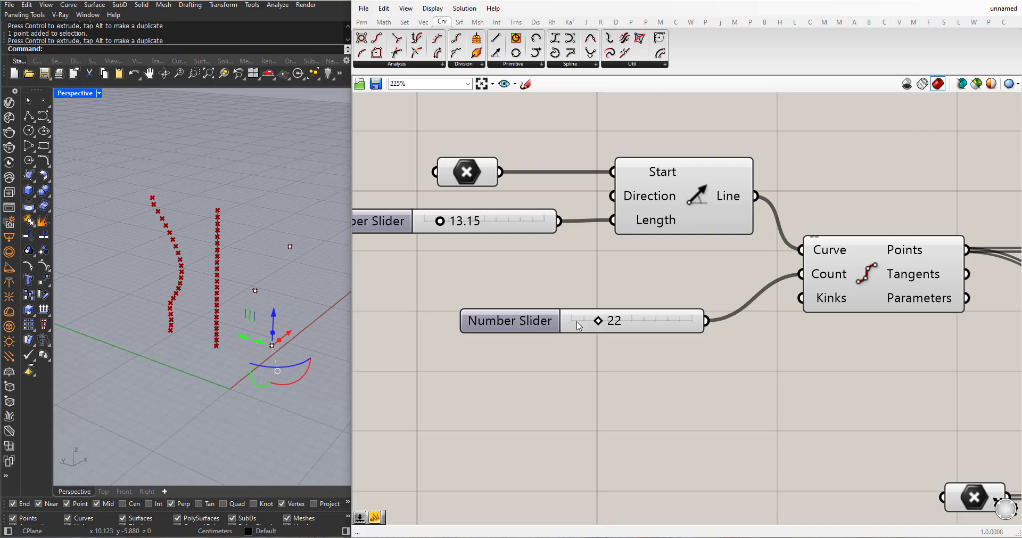
right_click_drag(205, 346, 230, 319)
left_click_drag(603, 323, 590, 323)
scroll(550, 335, "down", 5)
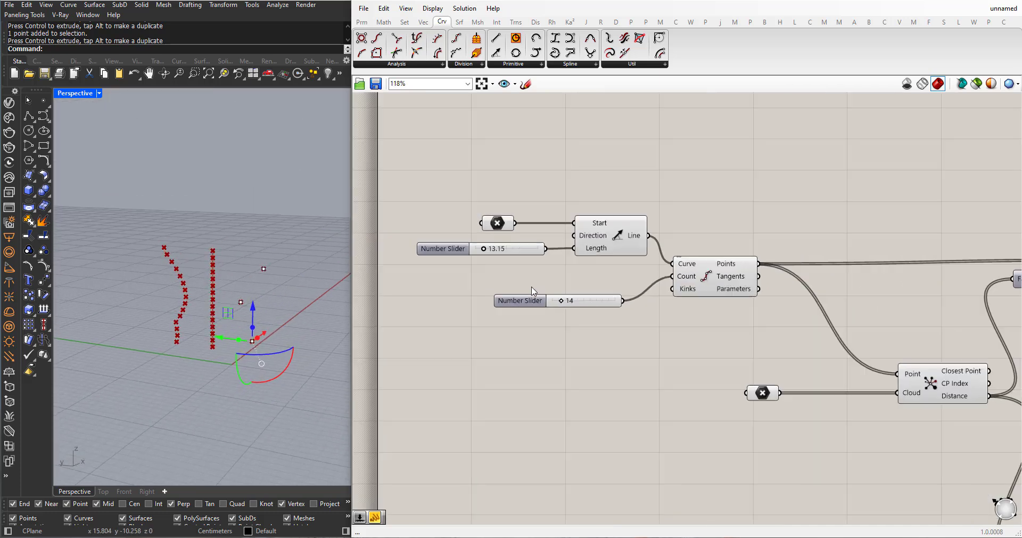
Add an Interpolate curve component beside Move and align it with Move's outputs
scroll(810, 381, "up", 1)
right_click_drag(809, 381, 729, 366)
left_click(565, 65)
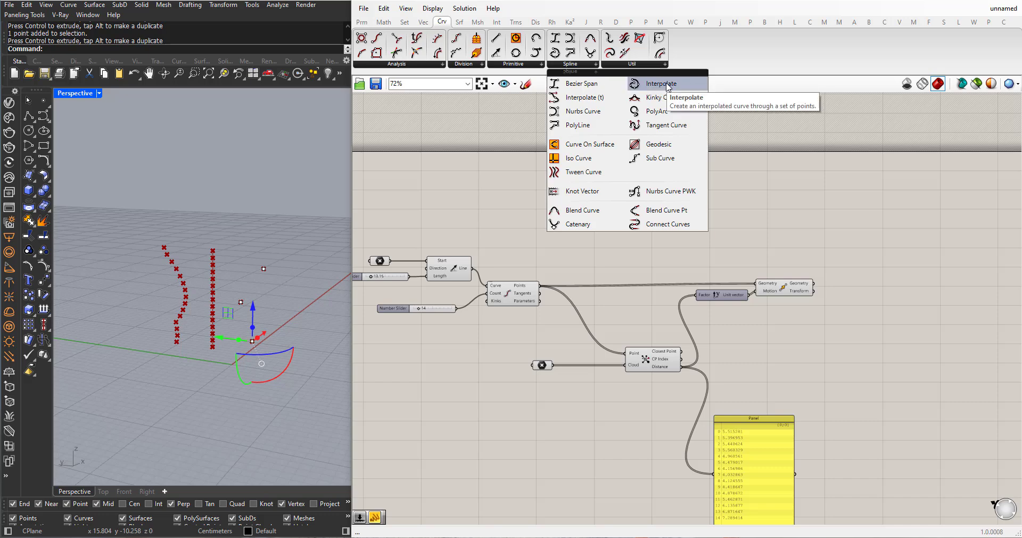
left_click_drag(663, 84, 892, 311)
scroll(884, 306, "up", 4)
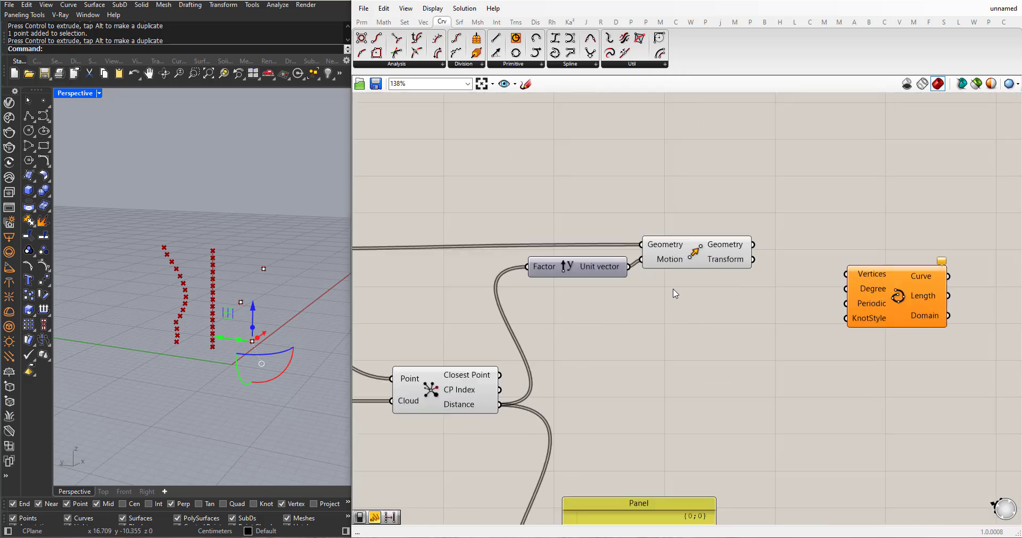
left_click_drag(894, 298, 892, 273)
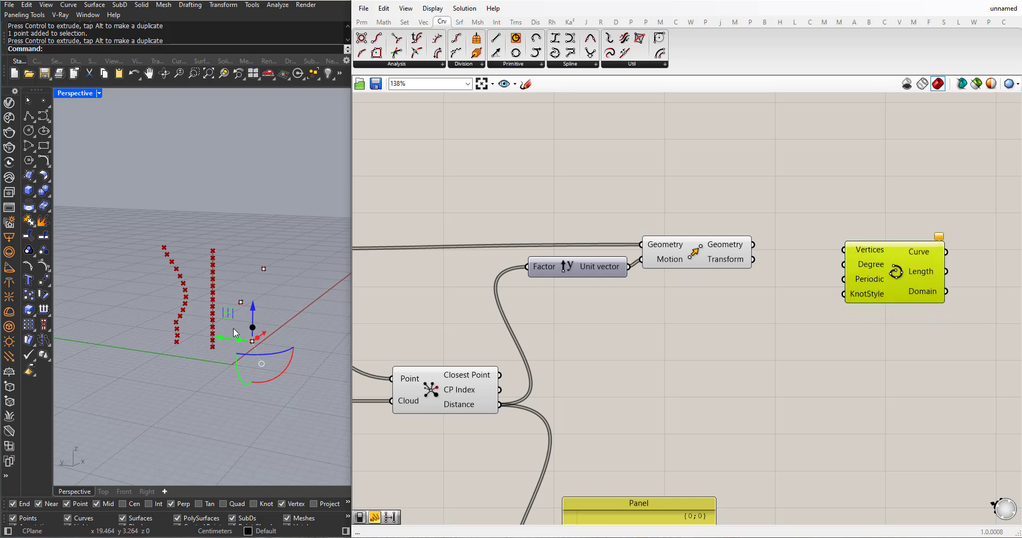
Connect Move's Geometry output to Interpolate's Vertices input to draw a smooth curve through the moved points
scroll(194, 339, "up", 2)
right_click_drag(193, 334, 198, 297)
scroll(116, 311, "up", 3)
left_click_drag(752, 246, 849, 252)
right_click_drag(232, 311, 266, 224)
Add a PolyLine component and connect Move's Geometry output to its Vertices input for comparison with the interpolated curve
left_click(562, 65)
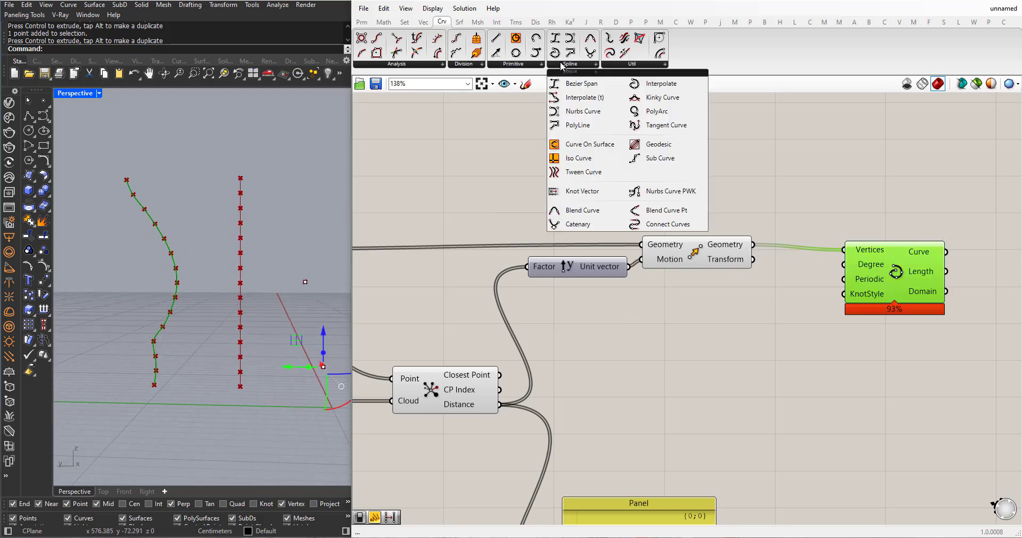
left_click(577, 124)
left_click(745, 361)
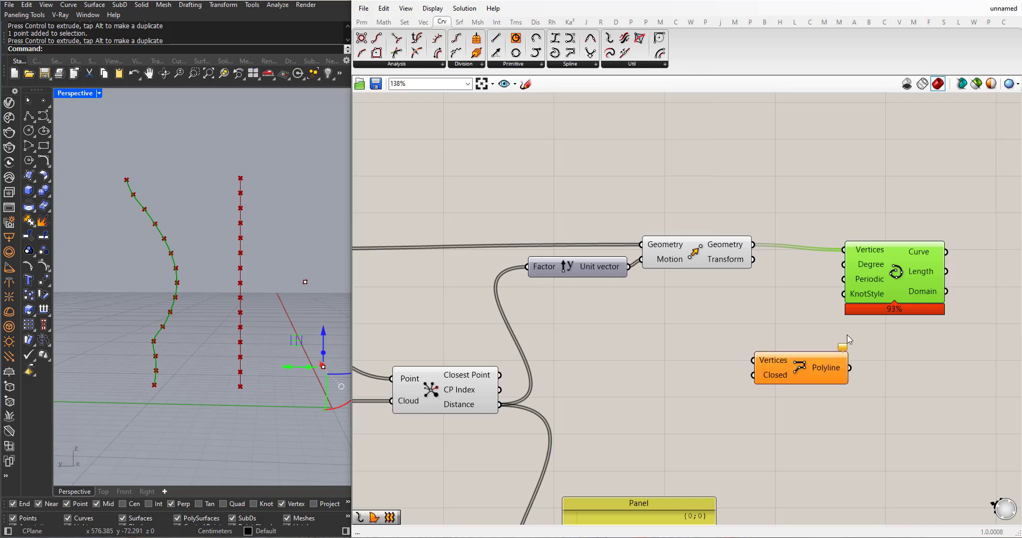
left_click_drag(760, 251, 766, 364)
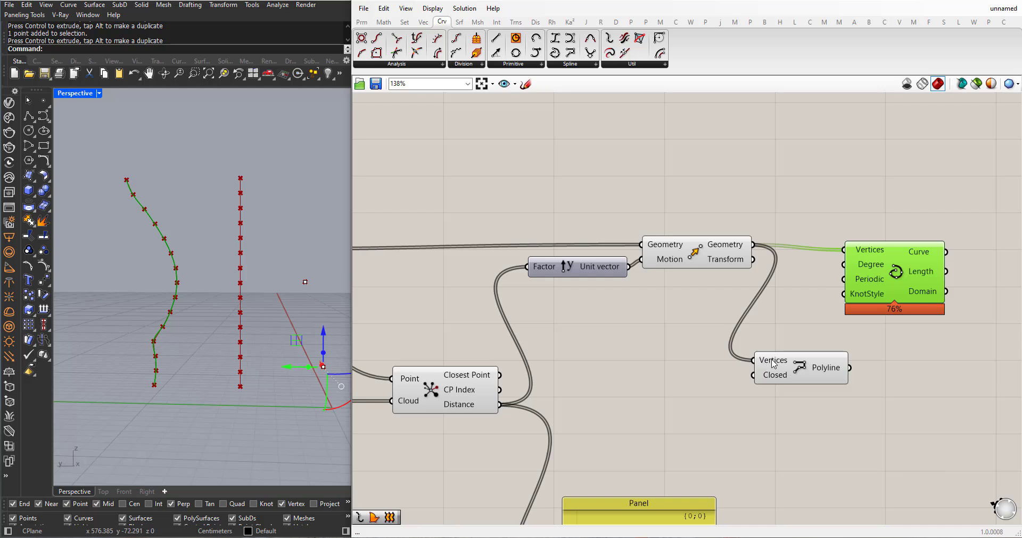
scroll(135, 387, "up", 5)
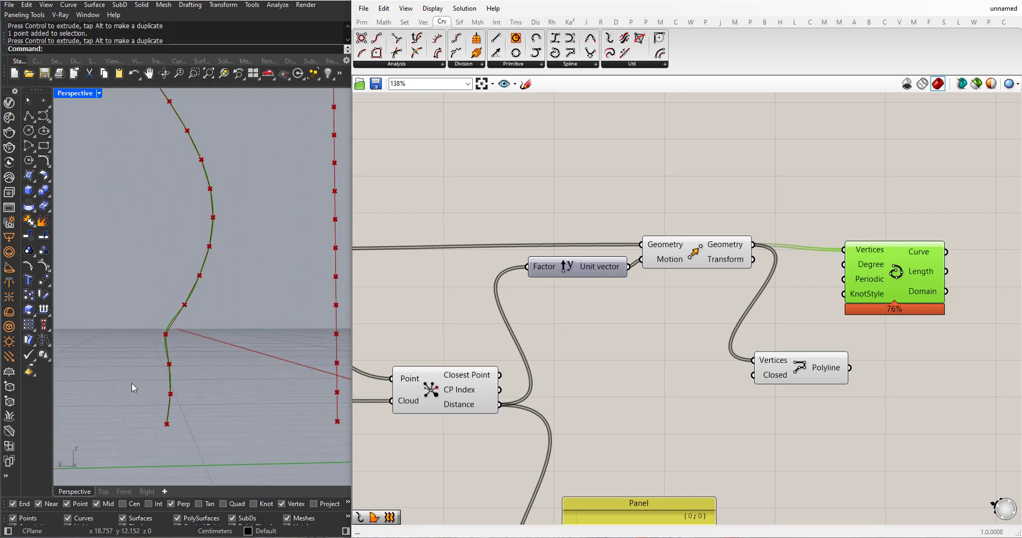
scroll(178, 363, "up", 1)
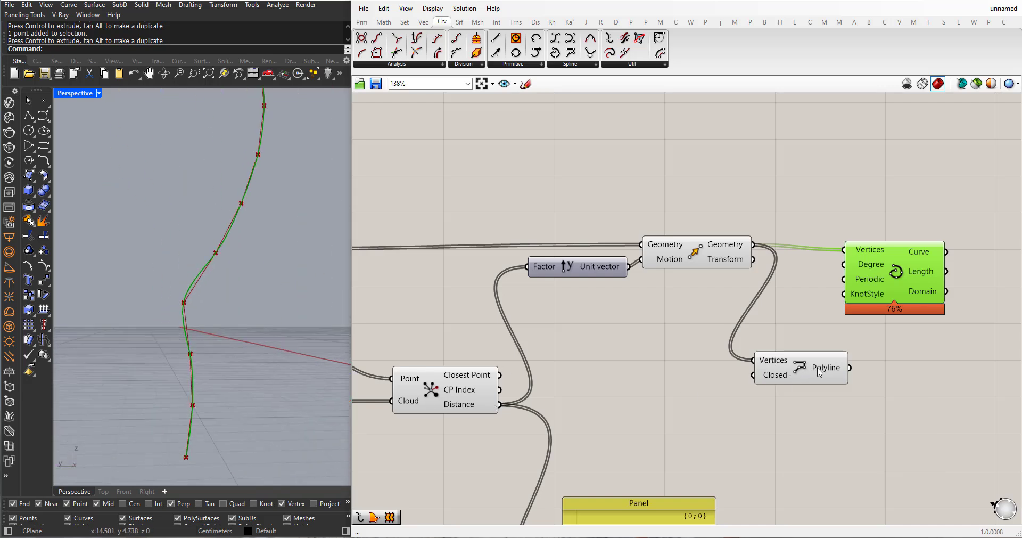
Turn off the Interpolate component's preview to view the polyline alone in the viewport
left_click(819, 372)
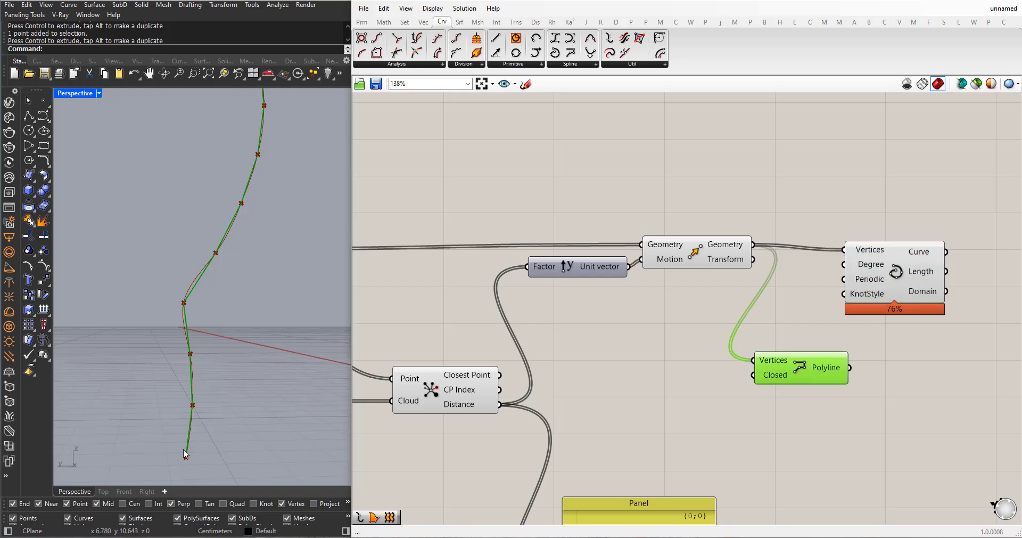
right_click(886, 281)
left_click(873, 297)
right_click_drag(250, 337, 192, 219)
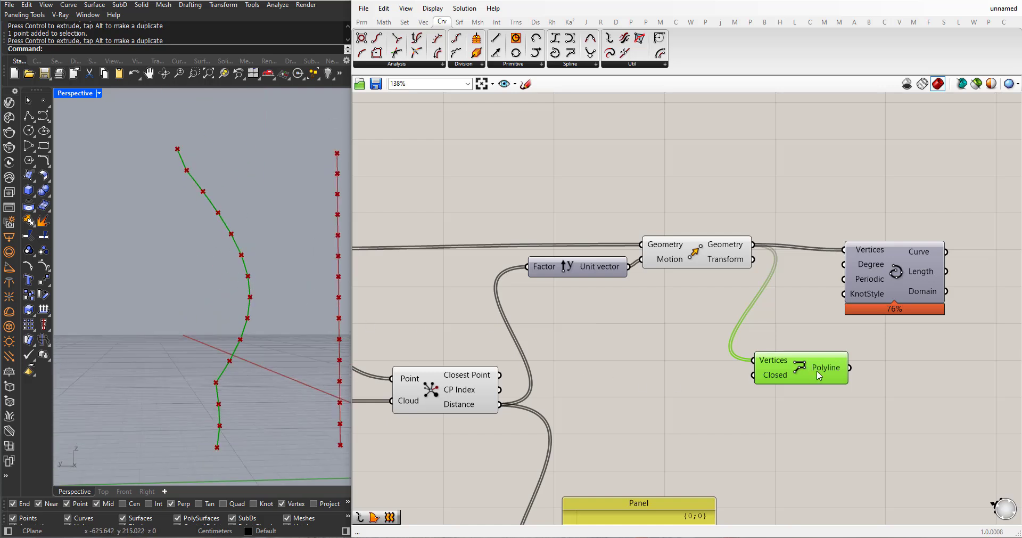
Delete the PolyLine component and turn the Interpolate component's preview back on
key("Delete")
right_click(894, 274)
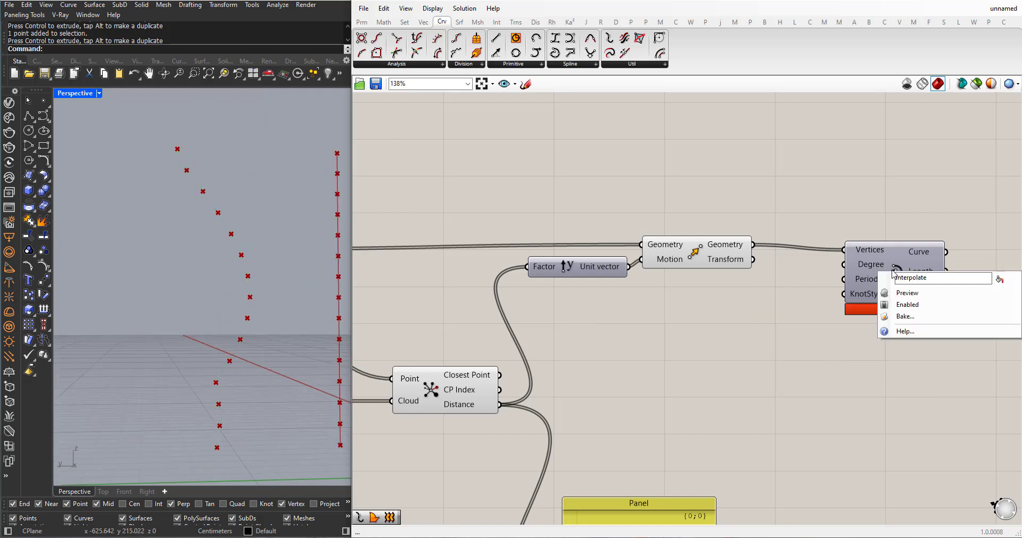
left_click(883, 291)
left_click_drag(900, 274, 873, 268)
scroll(802, 287, "down", 3)
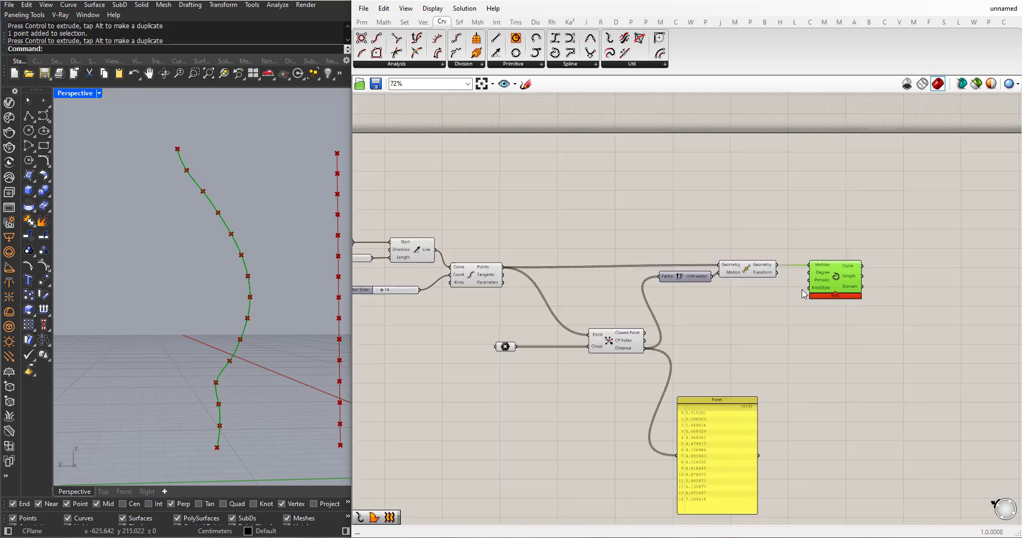
Turn off the preview of the Closest Point, Unit Y and Move components together
scroll(245, 327, "down", 10)
mouse_move(247, 358)
right_mouse_down()
mouse_move(190, 403)
mouse_move(226, 397)
mouse_move(250, 367)
right_mouse_up()
left_click(529, 393)
scroll(796, 334, "down", 2)
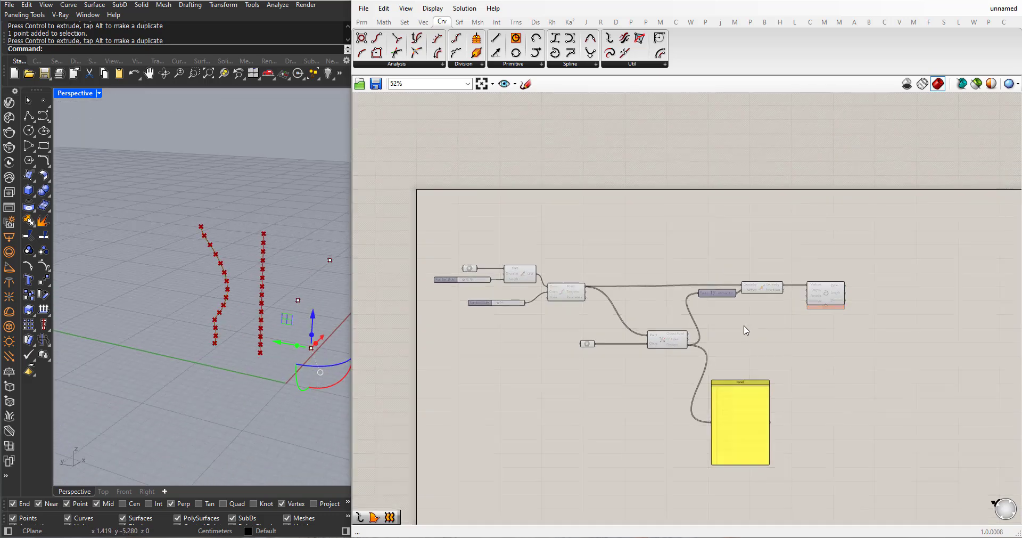
scroll(744, 325, "up", 2)
left_click_drag(774, 391, 573, 212)
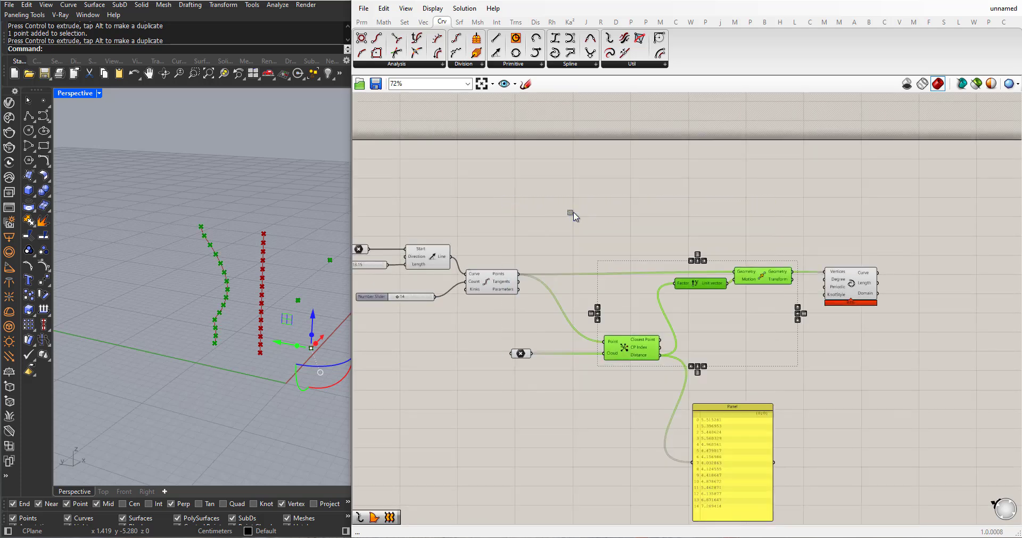
middle_click(600, 267)
left_click(633, 231)
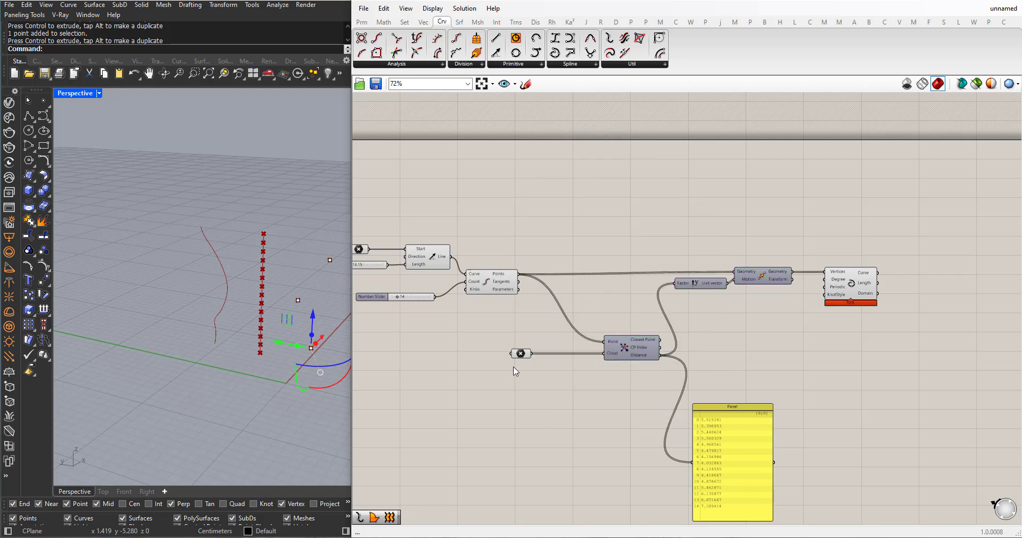
Turn off the Divide Curve component's preview to hide the division points on the straight line
right_click_drag(510, 364, 595, 366)
left_click(578, 287)
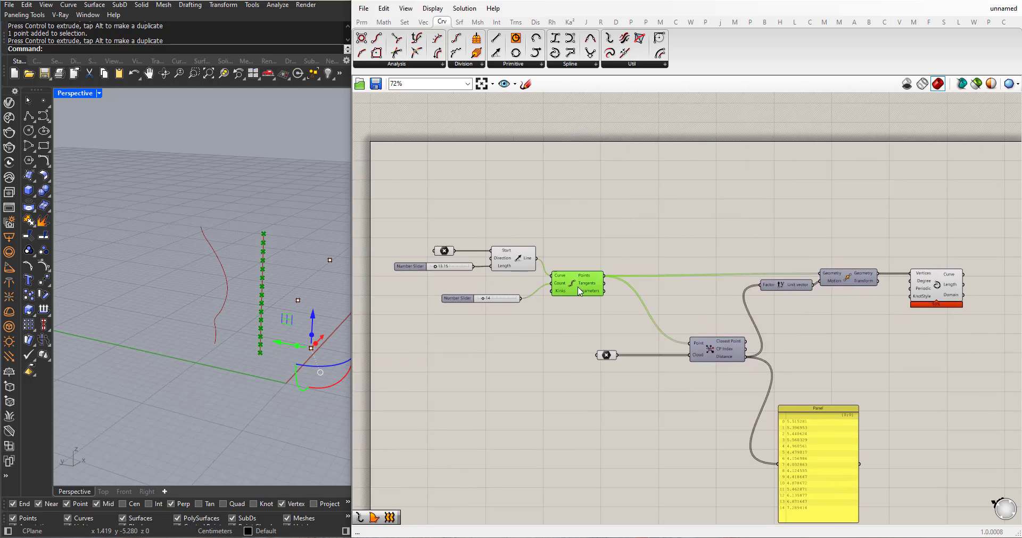
middle_click(579, 290)
left_click(612, 261)
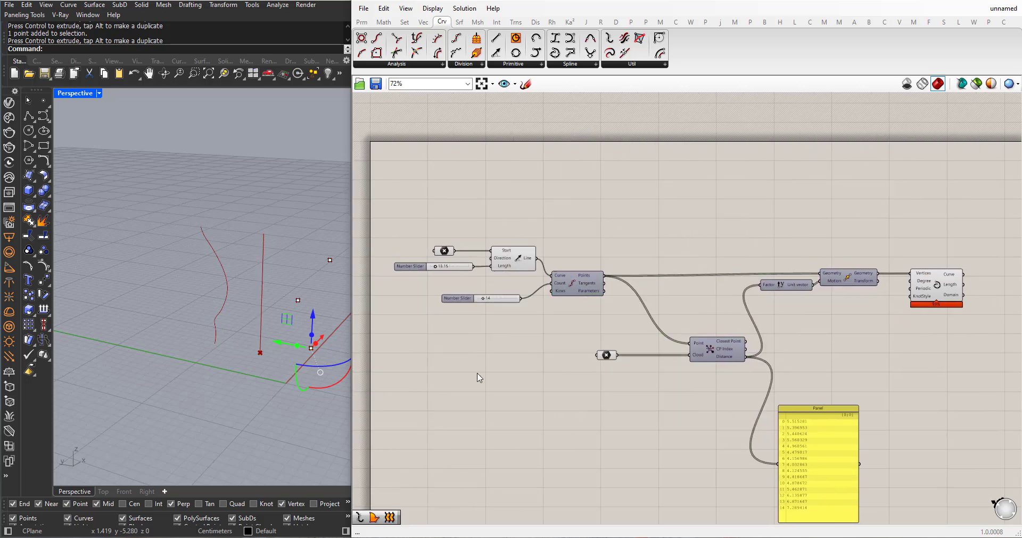
Add a Loft component and place it above and beyond the Interpolate component
mouse_move(230, 306)
right_mouse_down()
mouse_move(292, 283)
mouse_move(237, 303)
mouse_move(234, 315)
right_mouse_up()
scroll(522, 339, "down", 2)
scroll(888, 314, "up", 1)
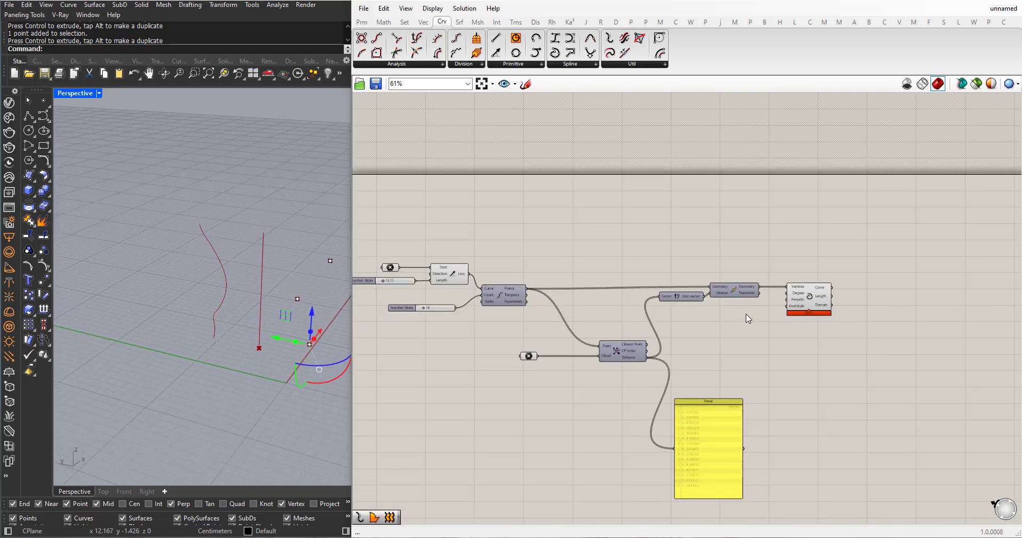
double_click(726, 254)
type("loft")
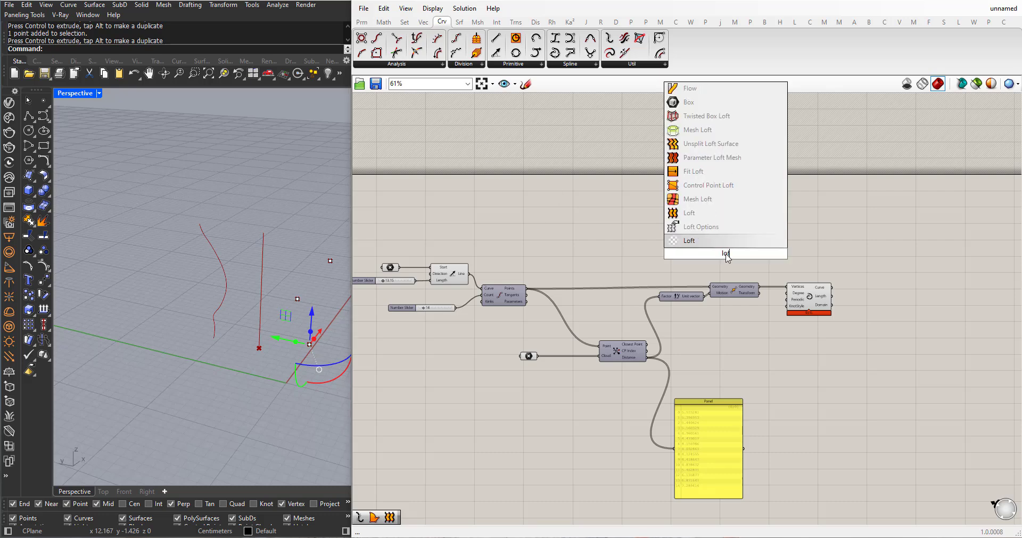
key("Return")
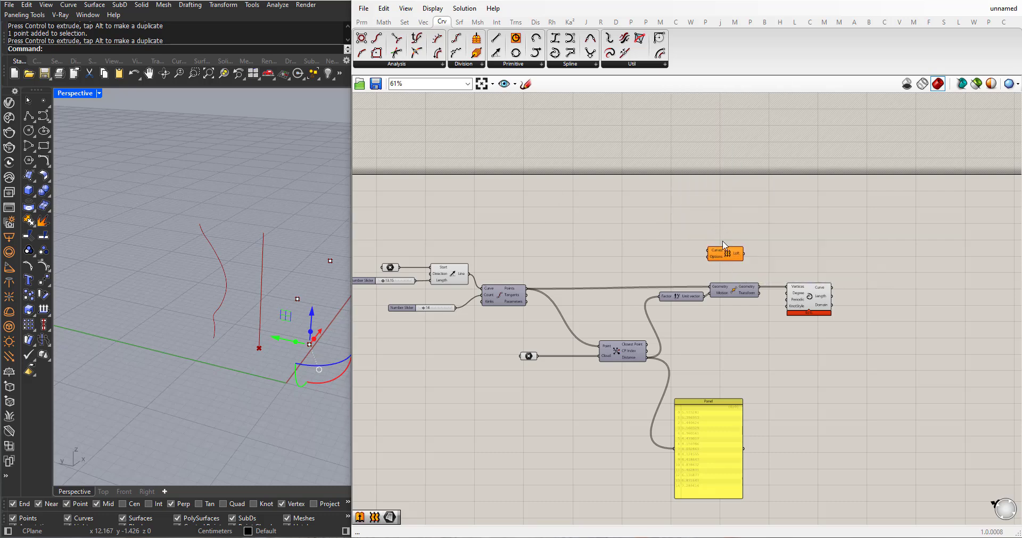
left_click_drag(725, 258, 850, 244)
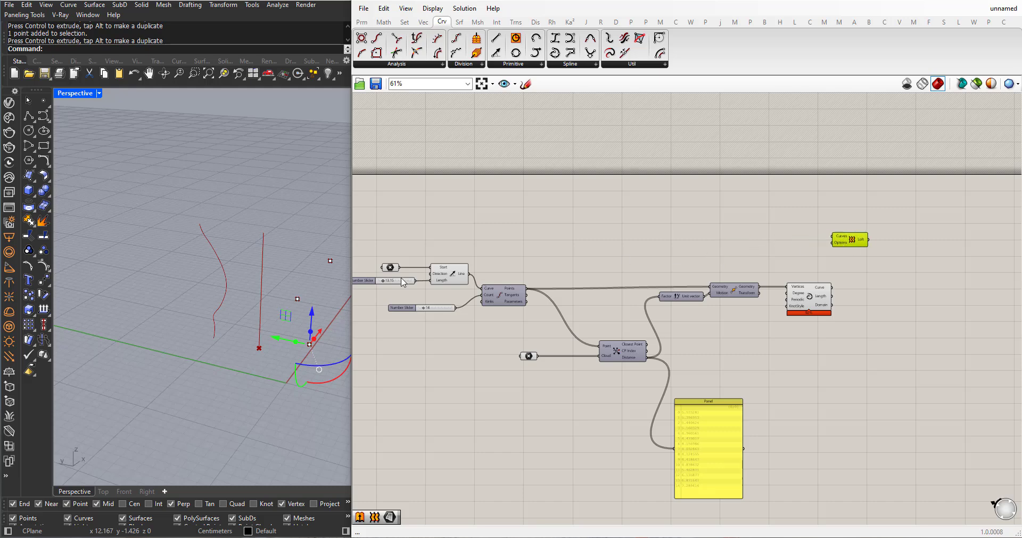
Connect both the straight Line output and Interpolate's Curve output to Loft's Curves input
right_click_drag(305, 282, 225, 288)
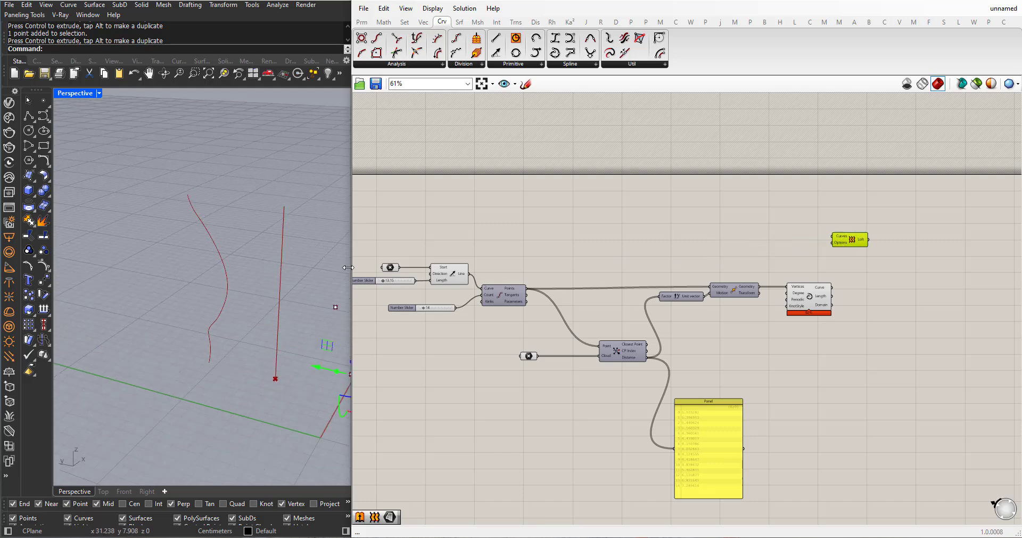
left_click(452, 278)
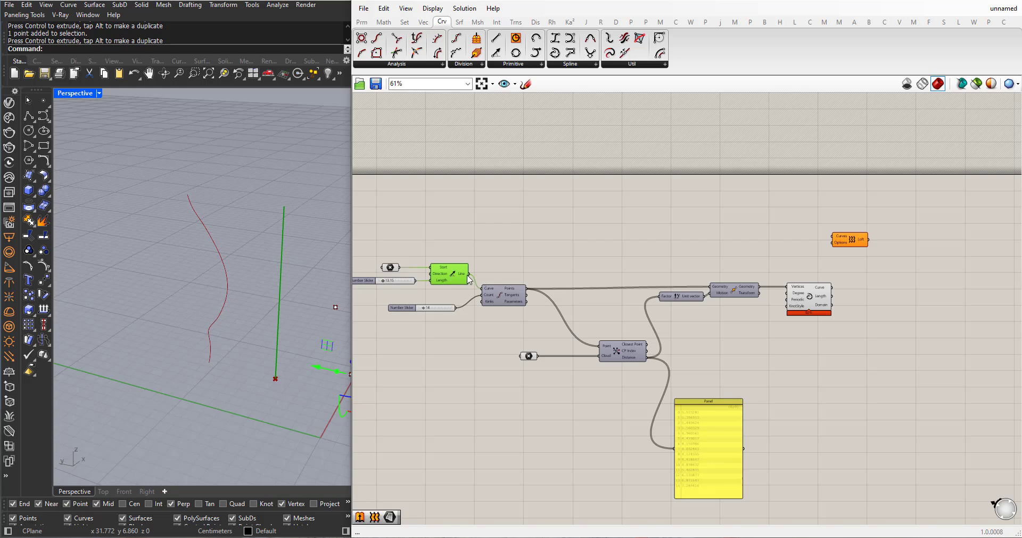
left_click_drag(469, 275, 902, 240)
scroll(834, 253, "up", 3)
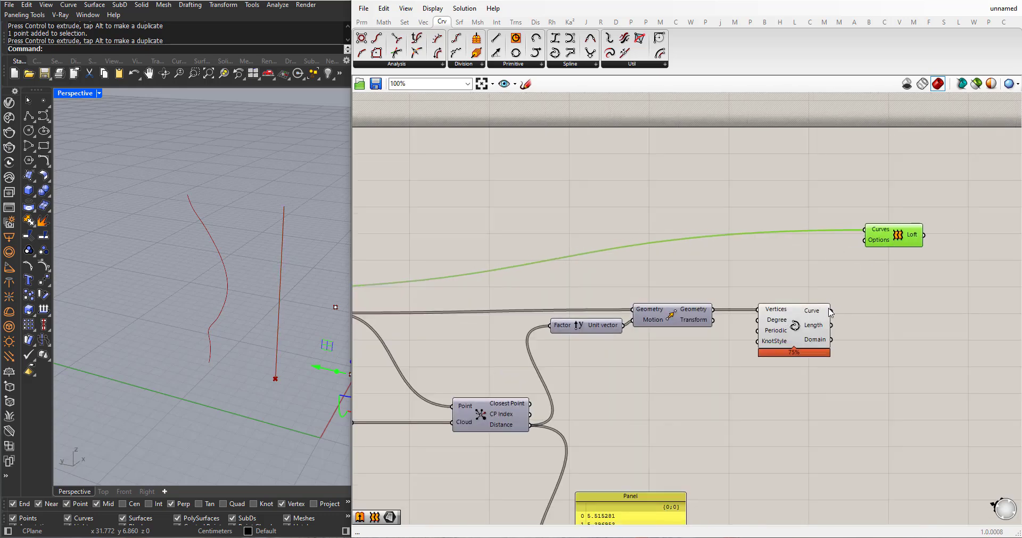
left_click_drag(830, 312, 864, 230, "shift")
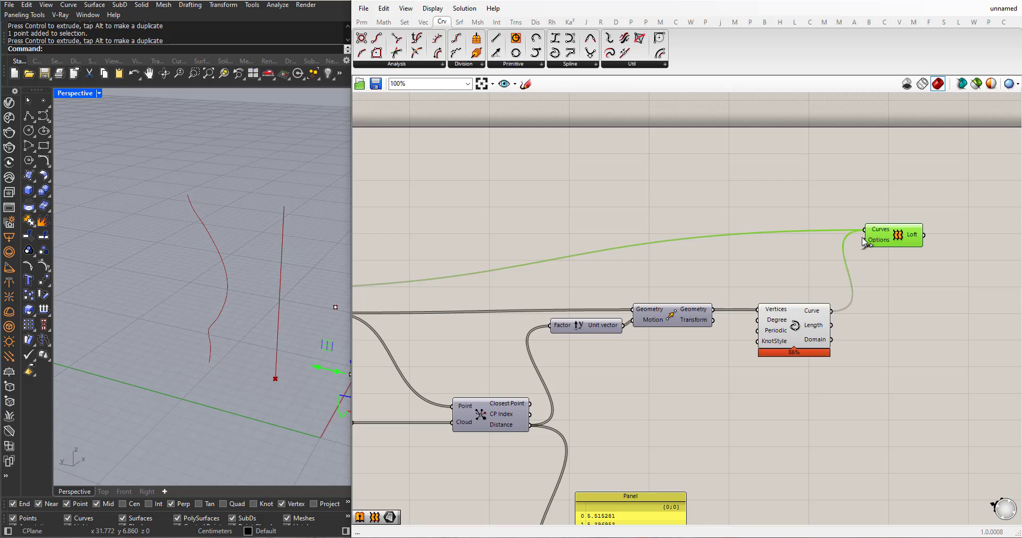
Inspect Interpolate's Curve output and add a Panel component beside the Interpolate component
scroll(242, 269, "down", 4)
right_click_drag(256, 290, 273, 292)
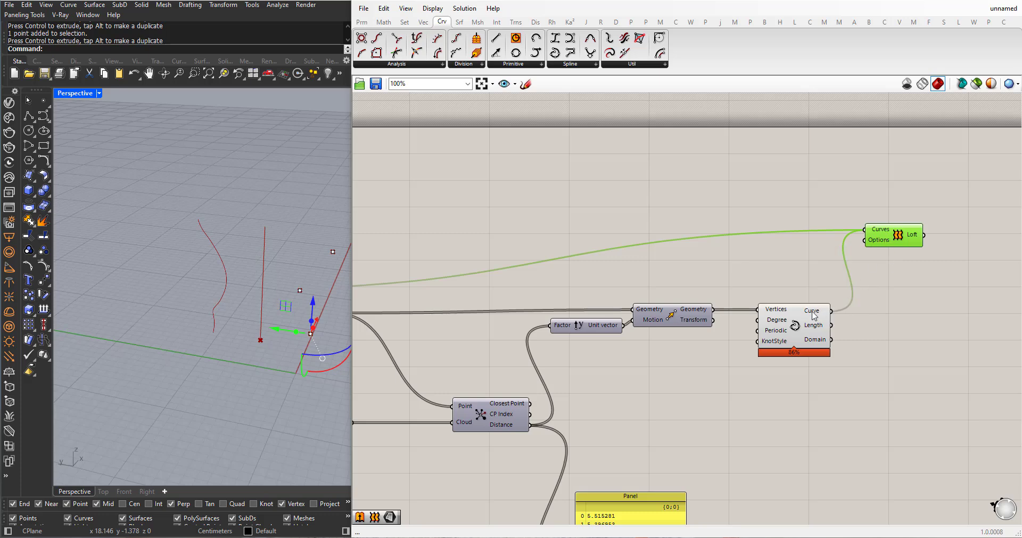
left_click(824, 323)
mouse_move(814, 315)
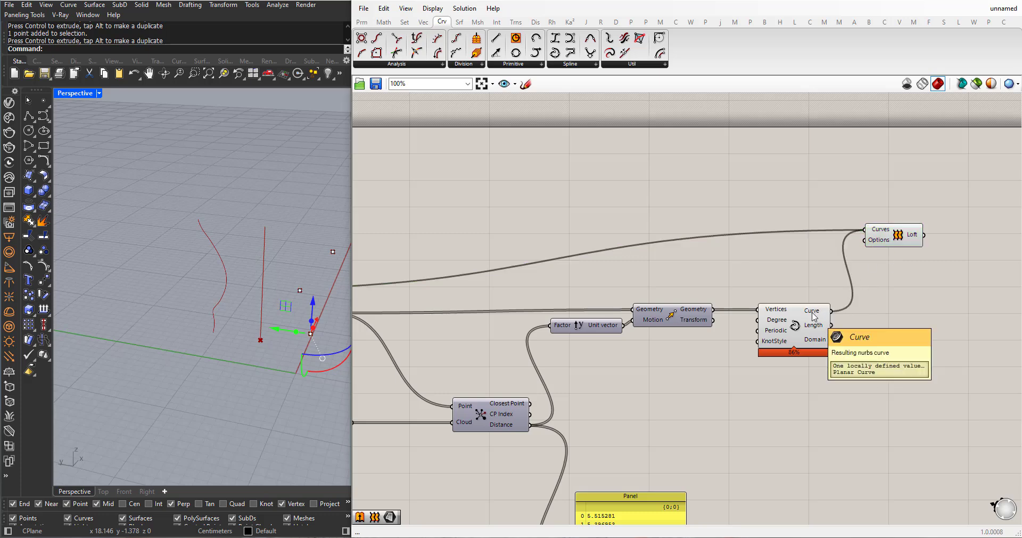
scroll(615, 251, "down", 4)
right_click_drag(554, 280, 634, 278)
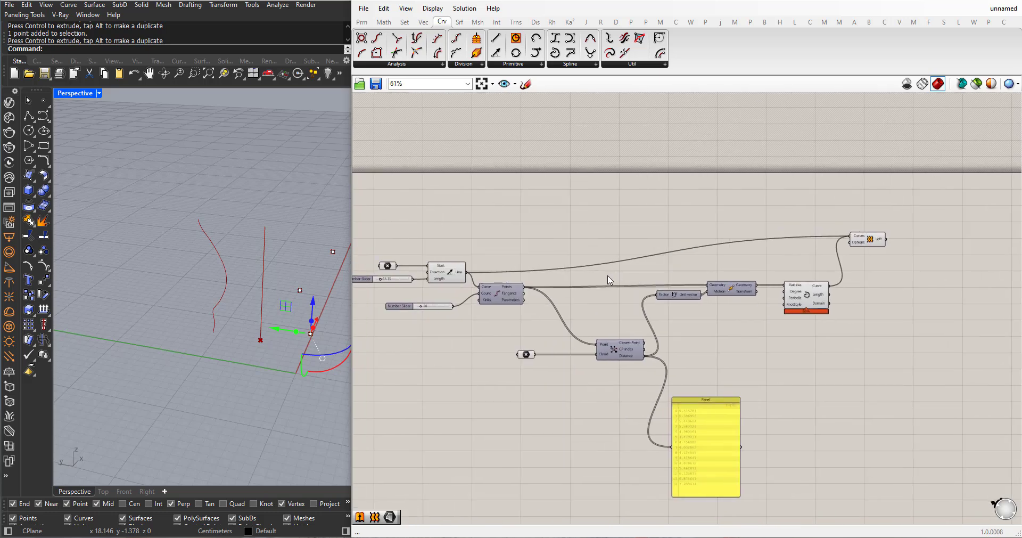
scroll(833, 303, "up", 1)
double_click(829, 305)
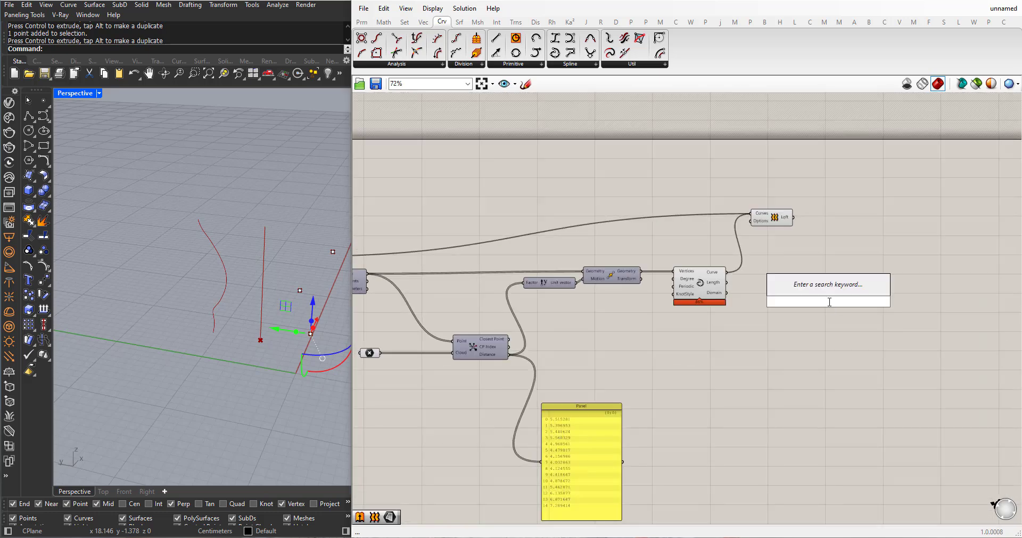
type("panel")
key("Return")
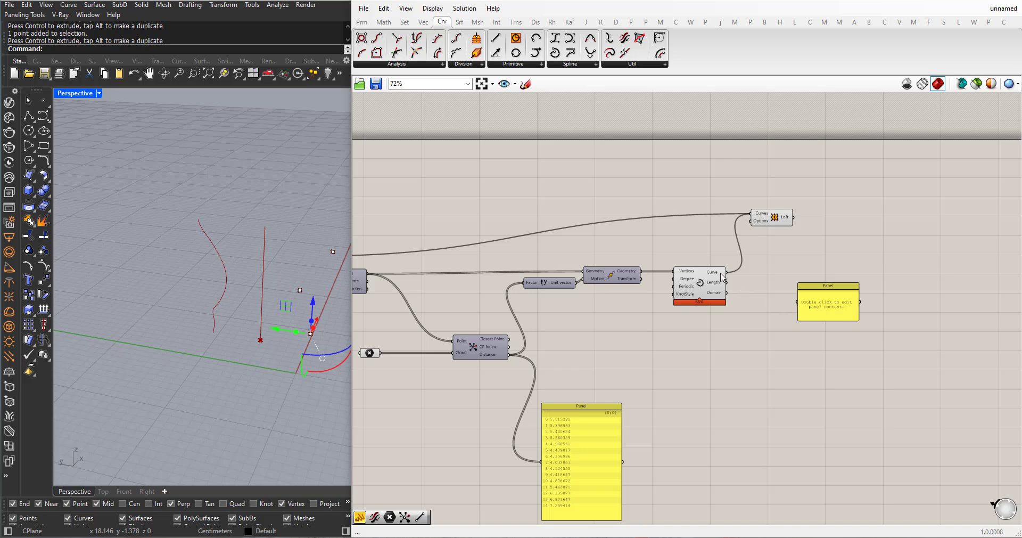
Connect Interpolate's Curve output to the new empty panel and make the panel taller
scroll(871, 322, "up", 2)
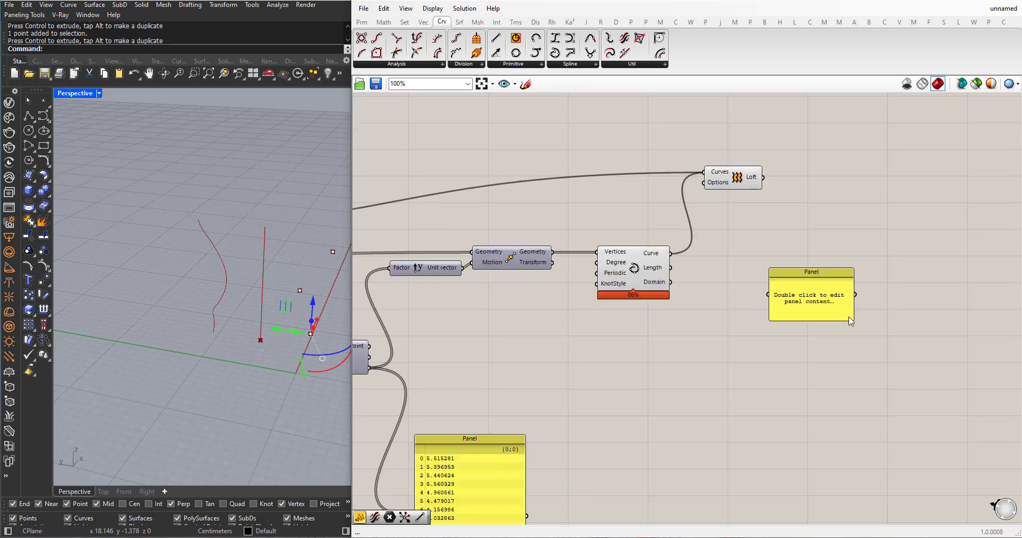
left_click_drag(671, 254, 765, 295)
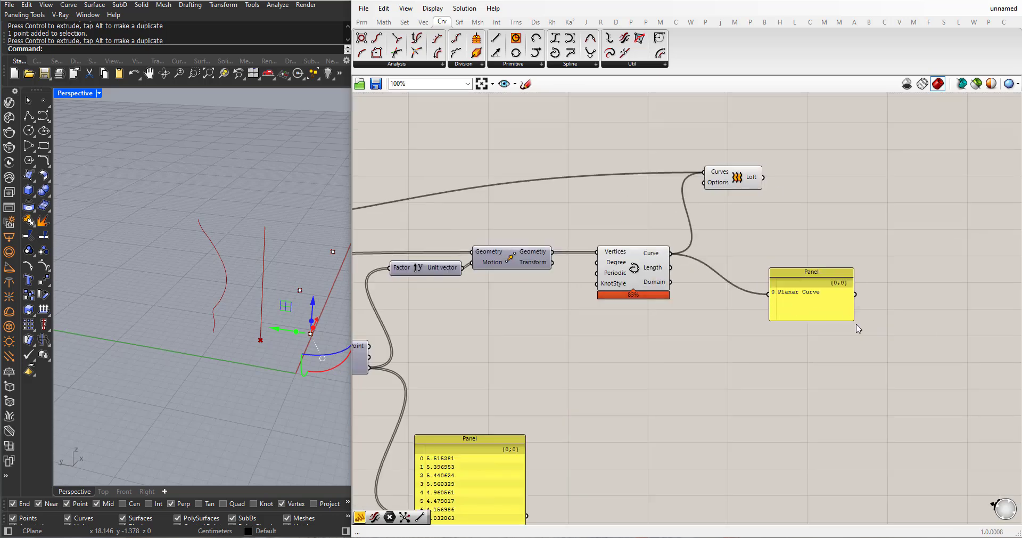
left_click_drag(850, 318, 853, 395)
Duplicate the Curve panel and feed the copy from the straight Line output, placing it below the Interpolate component
scroll(826, 354, "down", 3)
left_click_drag(827, 354, 527, 242)
right_click_drag(526, 242, 588, 243)
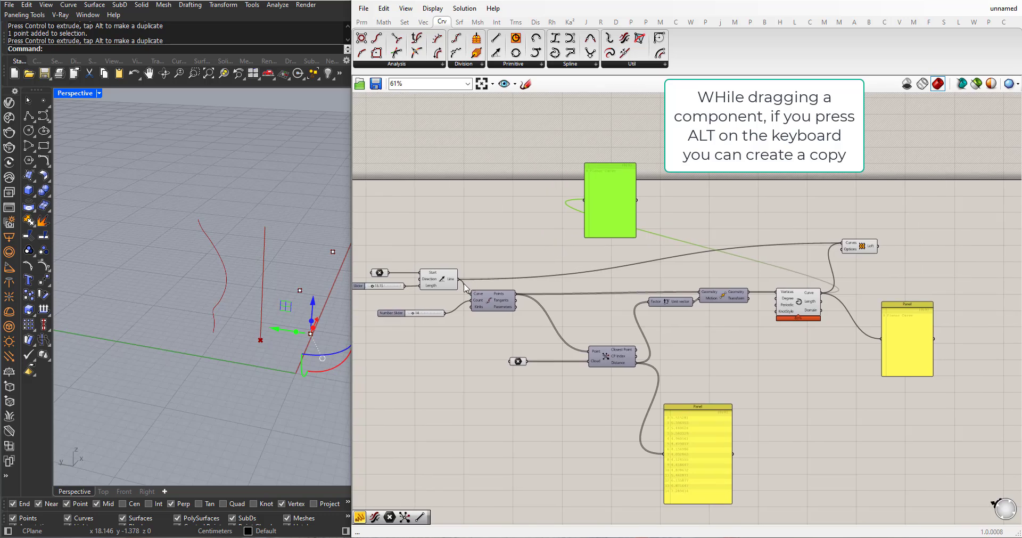
left_click_drag(511, 255, 820, 378)
scroll(841, 384, "up", 3)
scroll(841, 384, "up", 1)
right_click_drag(840, 366, 751, 362)
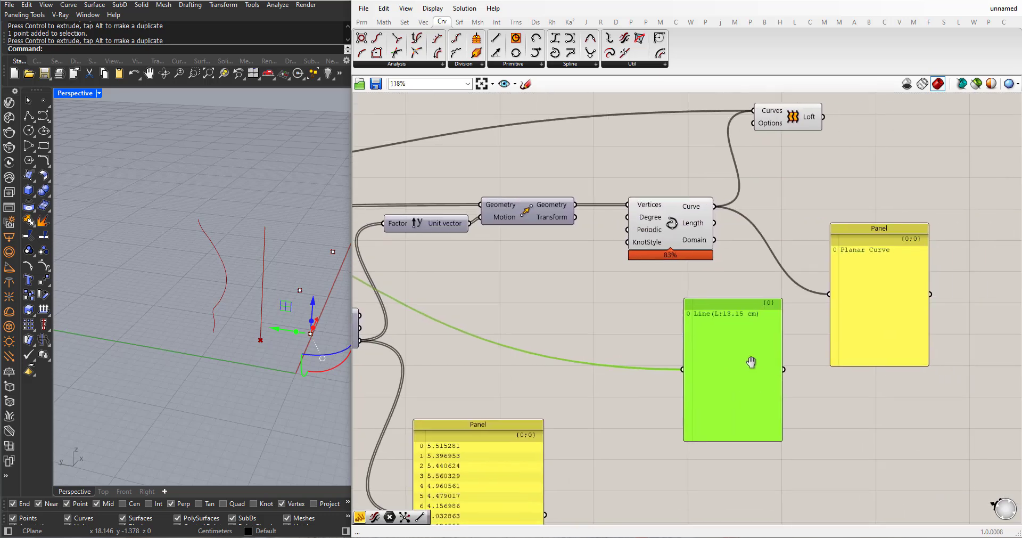
Compare the data paths in the two panels and flatten Interpolate's Curve output
scroll(782, 364, "down", 1)
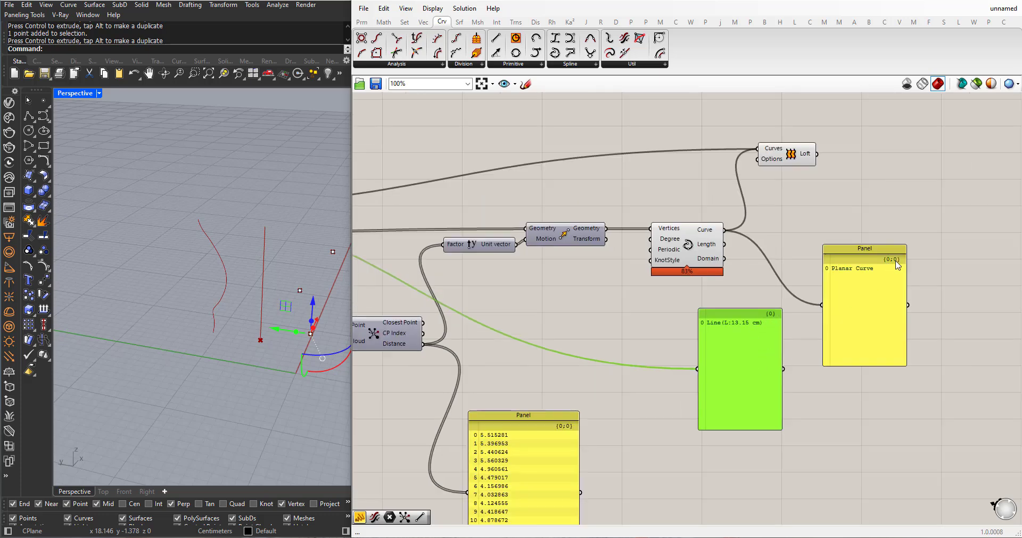
left_click(798, 248)
right_click_drag(706, 236, 713, 231)
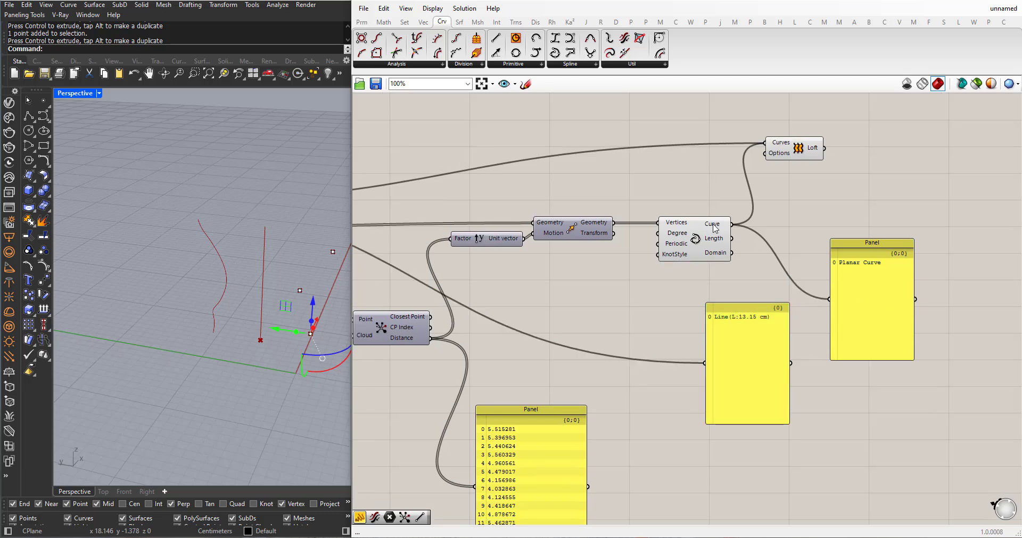
left_click(714, 228)
right_click(714, 226)
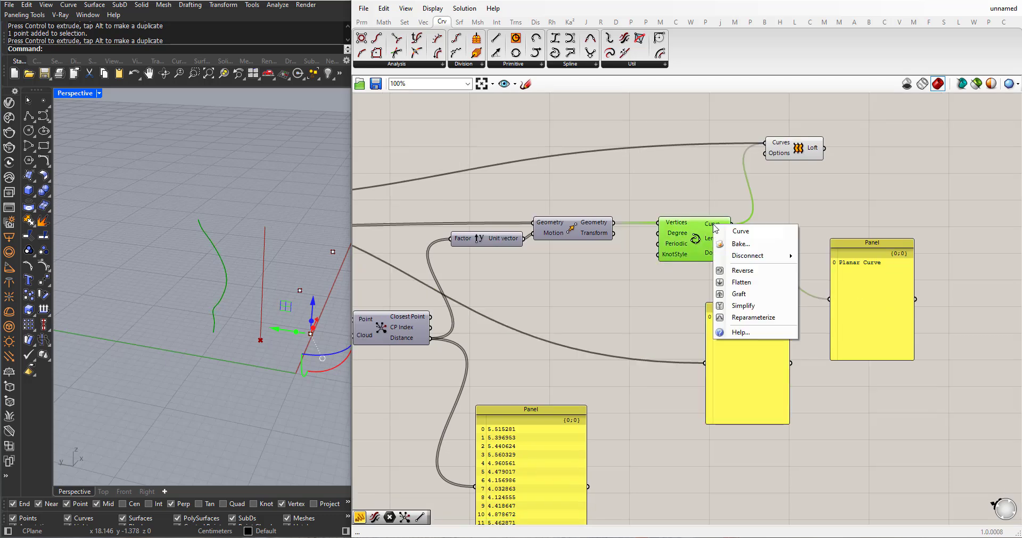
left_click(737, 282)
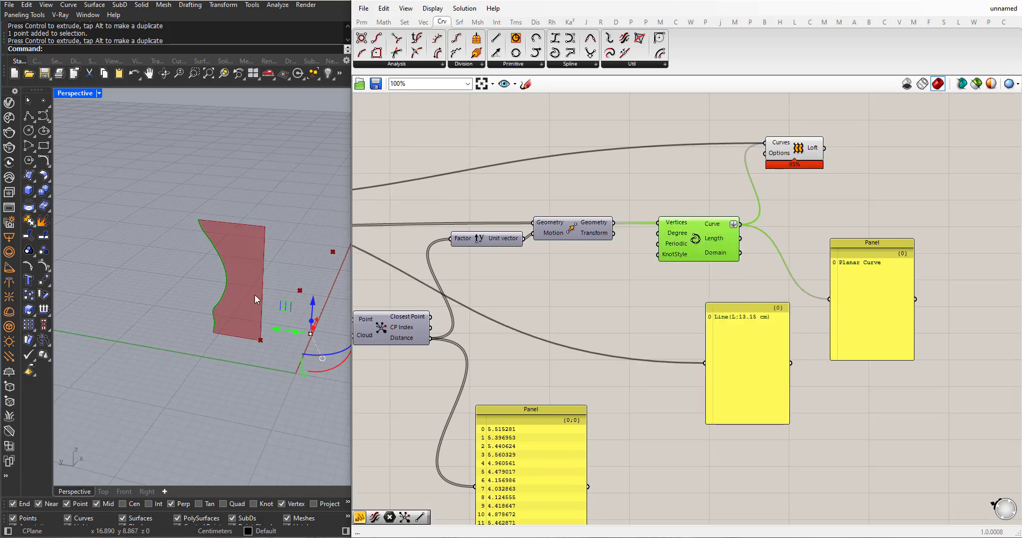
Delete both panels showing the Curve and Line data
right_click_drag(257, 296, 222, 296)
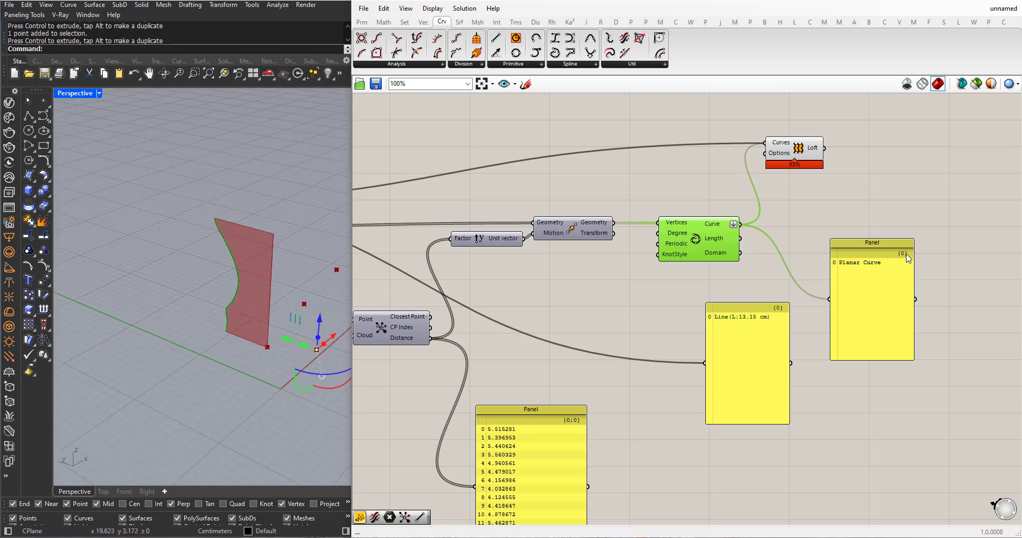
left_click(878, 400)
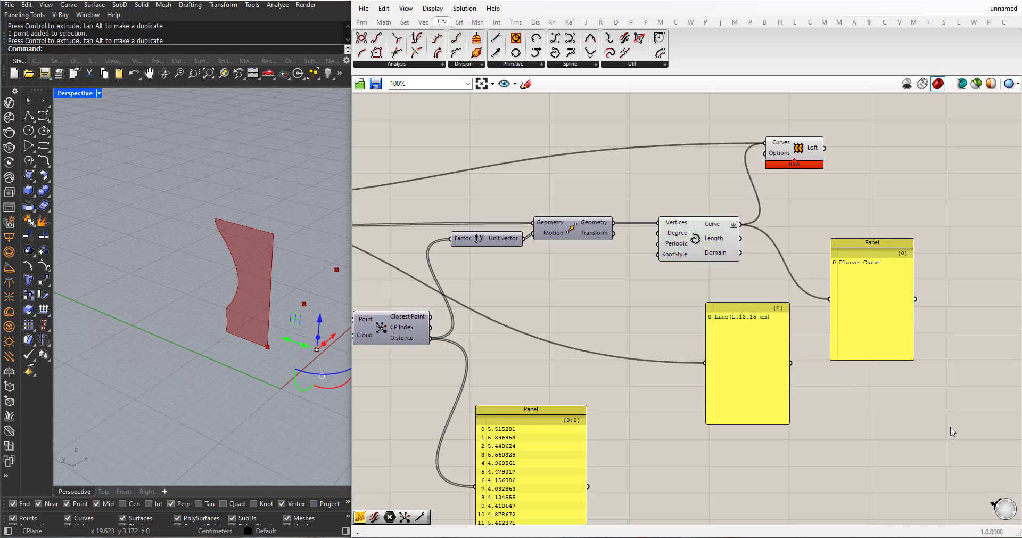
left_click_drag(950, 427, 714, 301)
key("Delete")
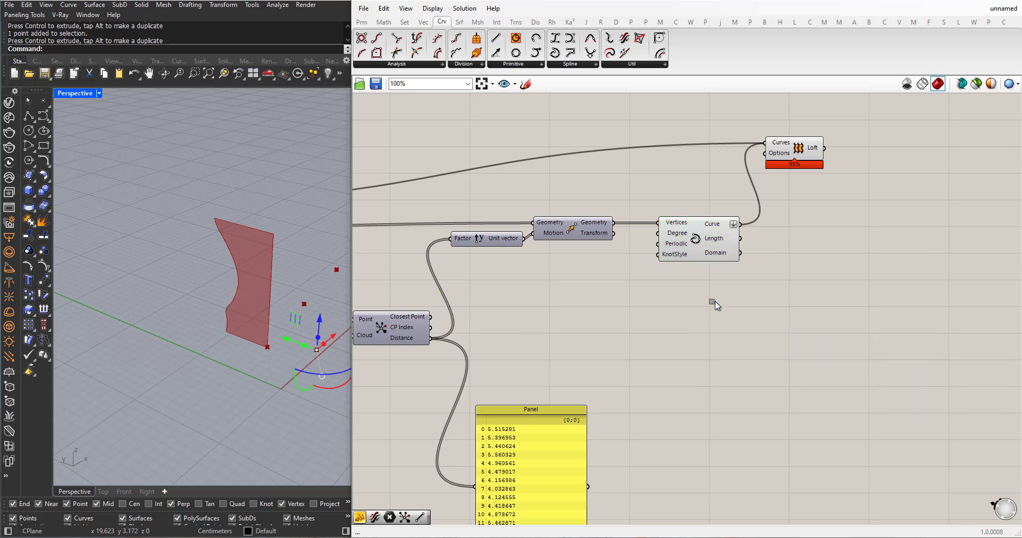
Shift the Loft component slightly downward and examine its surface in the Perspective view from several angles
right_click_drag(209, 298, 230, 324)
scroll(629, 320, "down", 2)
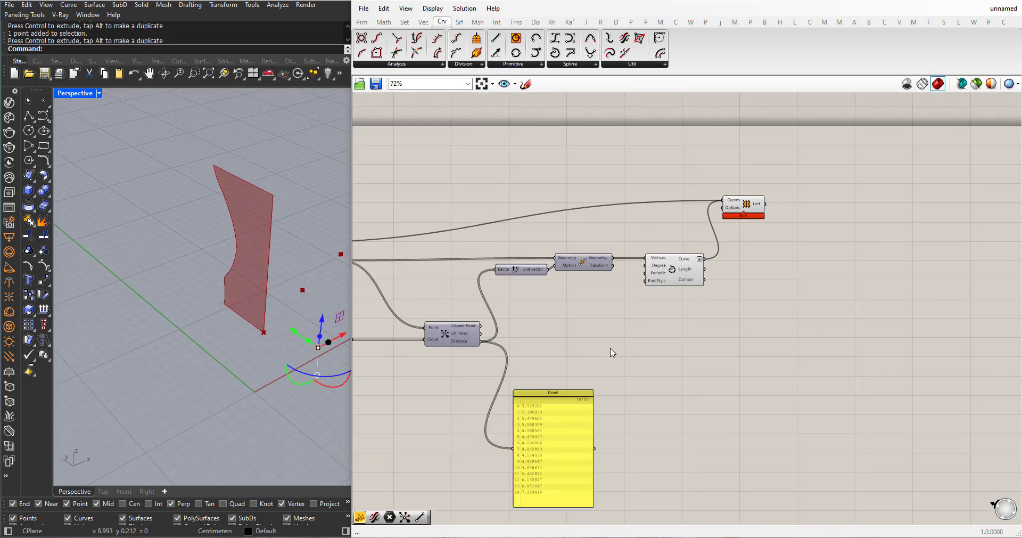
left_click(744, 208)
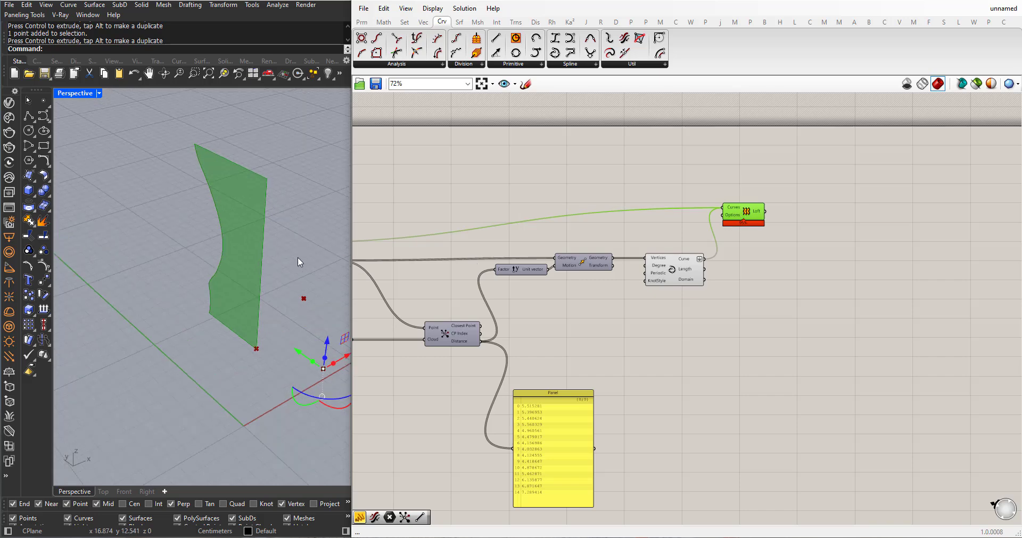
left_click(681, 306)
right_click_drag(294, 263, 246, 278)
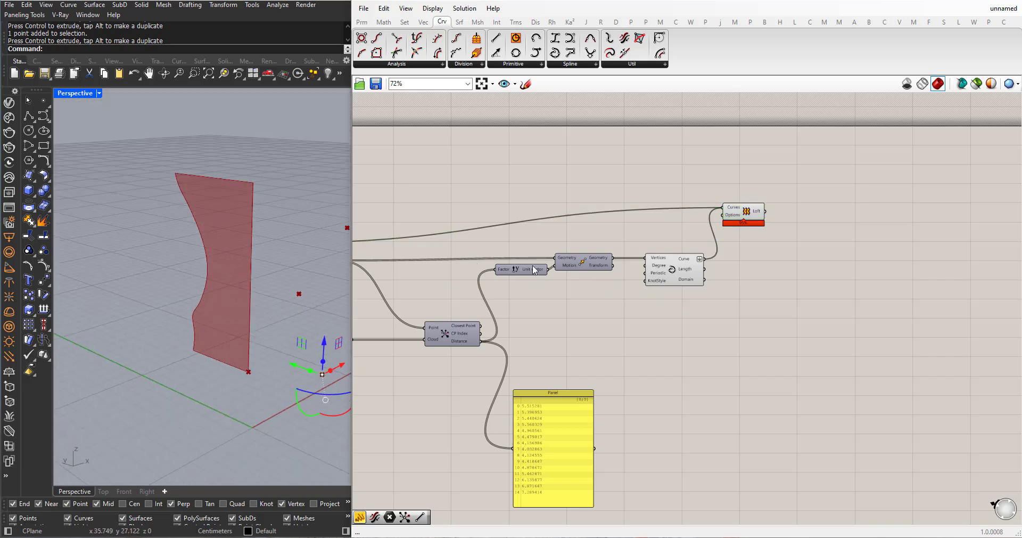
right_click_drag(605, 278, 606, 302)
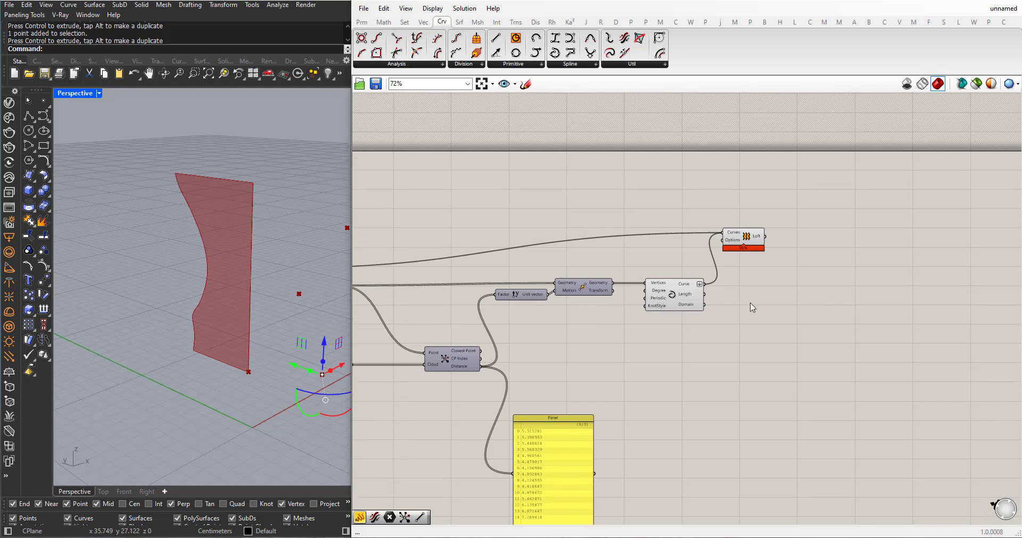
Add an Extrude component and place it beyond the Loft component
double_click(822, 269)
type("extrude")
left_click(824, 259)
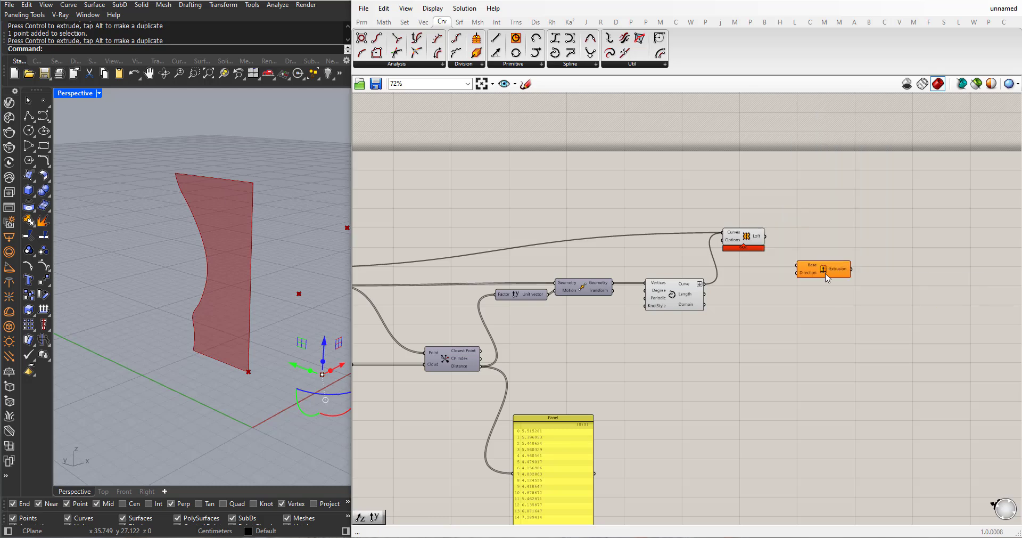
left_click_drag(826, 277, 872, 255)
Connect Loft's output to Extrude's Base input and space Extrude further from Loft
left_click(769, 240)
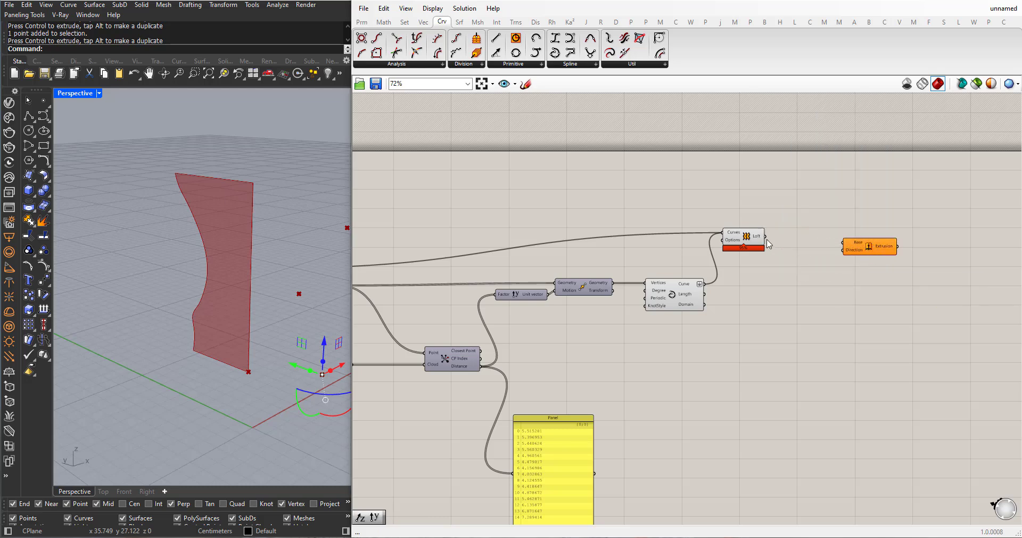
left_click_drag(765, 237, 916, 245)
right_click_drag(230, 297, 261, 357)
Add a Unit X component below the Loft-to-Extrude wire and connect its Unit vector output to Extrude's Direction input
double_click(810, 314)
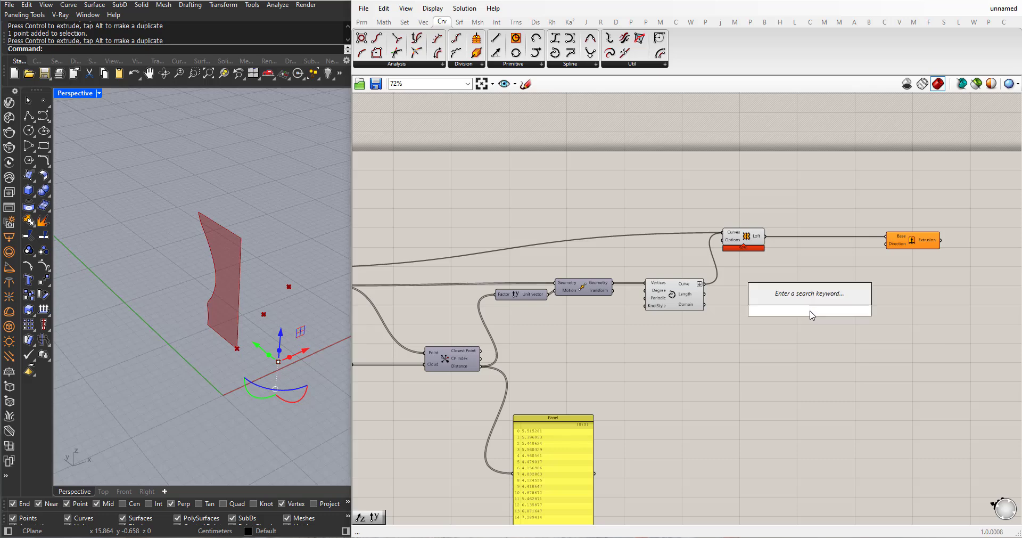
type("x")
left_click(767, 270)
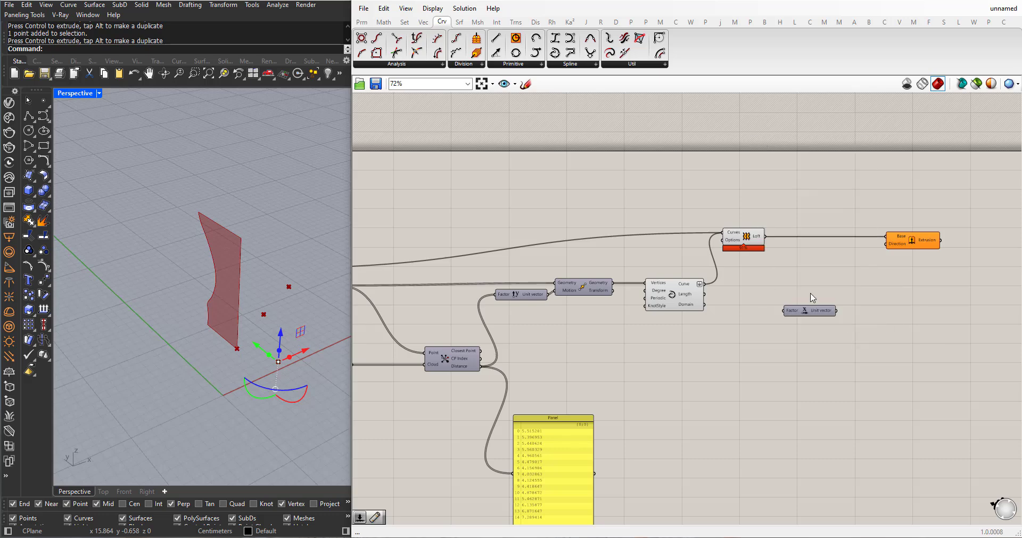
left_click_drag(827, 308, 886, 243)
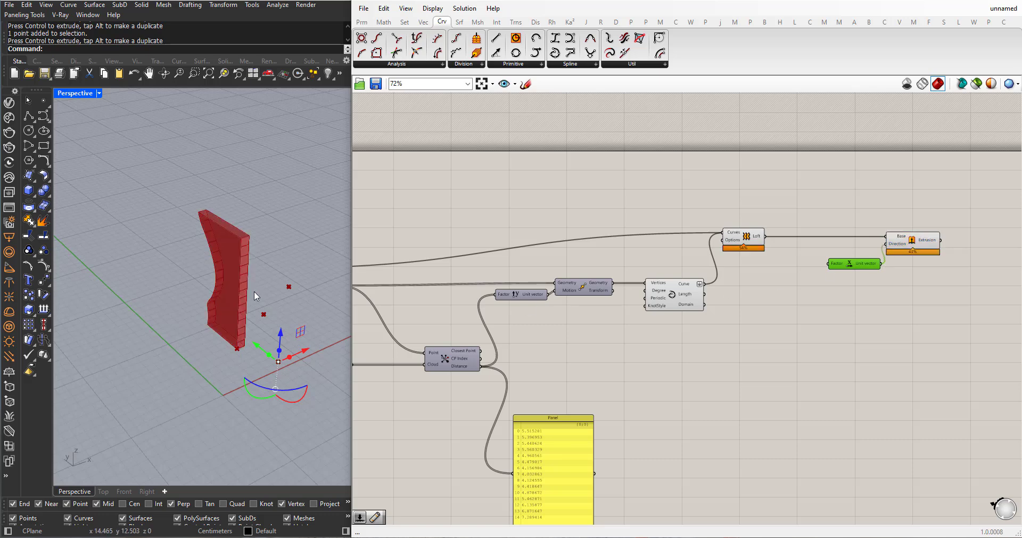
Turn off the preview of the Interpolate and Loft components together so the extruded solid shows alone
right_click_drag(248, 289, 302, 260)
scroll(233, 292, "up", 4)
right_click_drag(234, 292, 192, 308)
scroll(589, 335, "down", 1)
left_click_drag(728, 354, 578, 211)
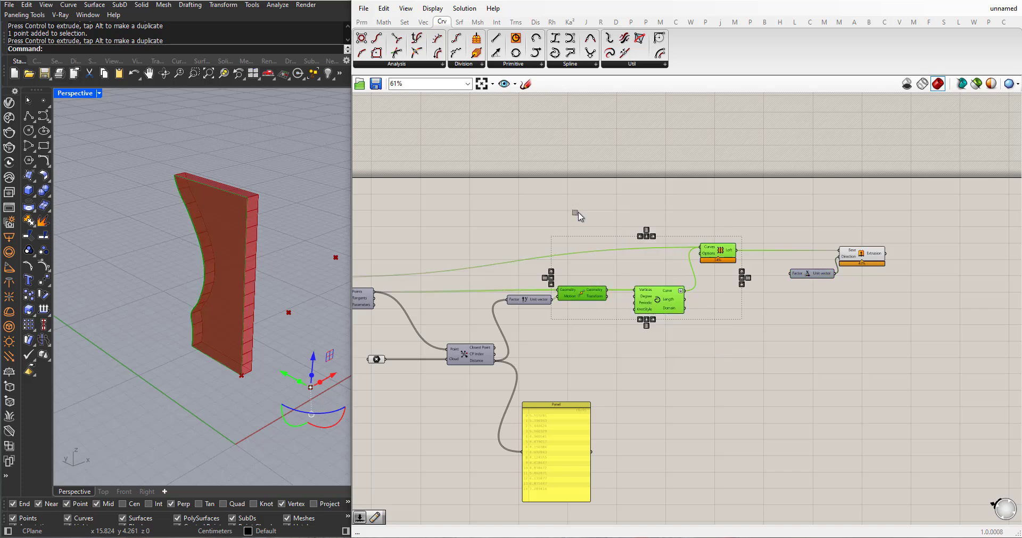
middle_click(648, 250)
left_click(675, 219)
left_click(740, 347)
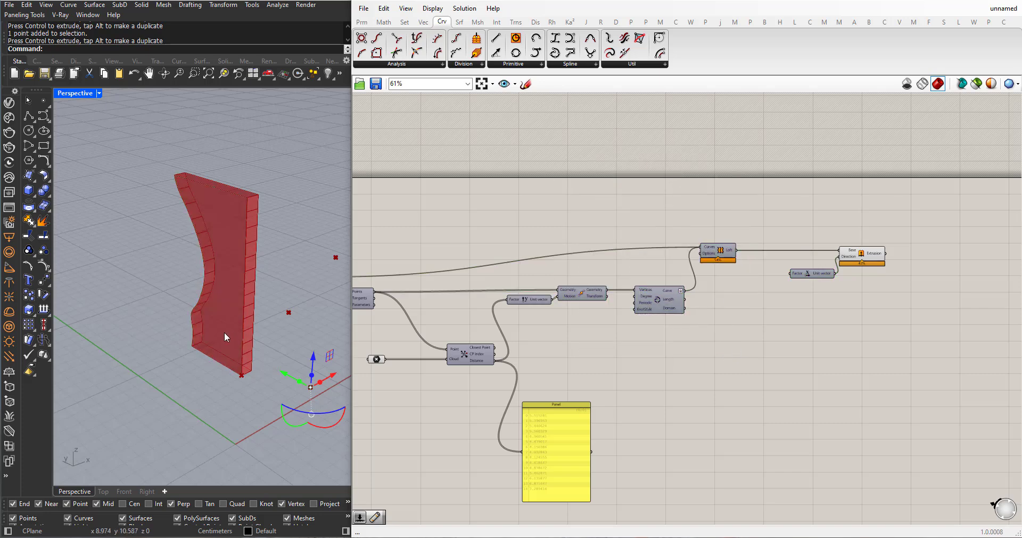
Turn off the preview of the Line component and the Point parameters in the first part of the definition
scroll(229, 339, "down", 3)
scroll(767, 335, "down", 4)
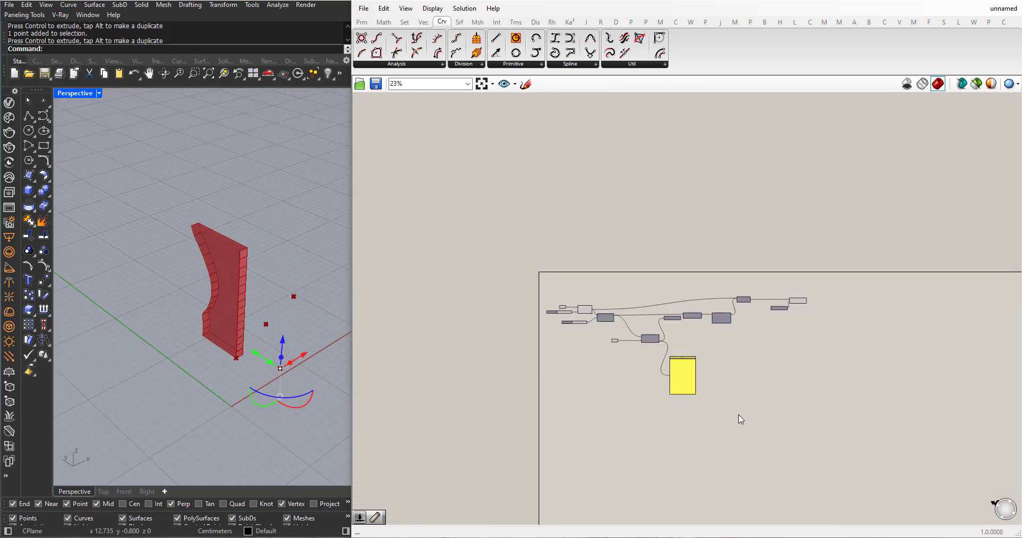
left_click_drag(718, 417, 456, 247)
middle_click(553, 270)
left_click(600, 455)
Reposition the Unit X component slightly up and away from the Extrude component
scroll(753, 397, "up", 5)
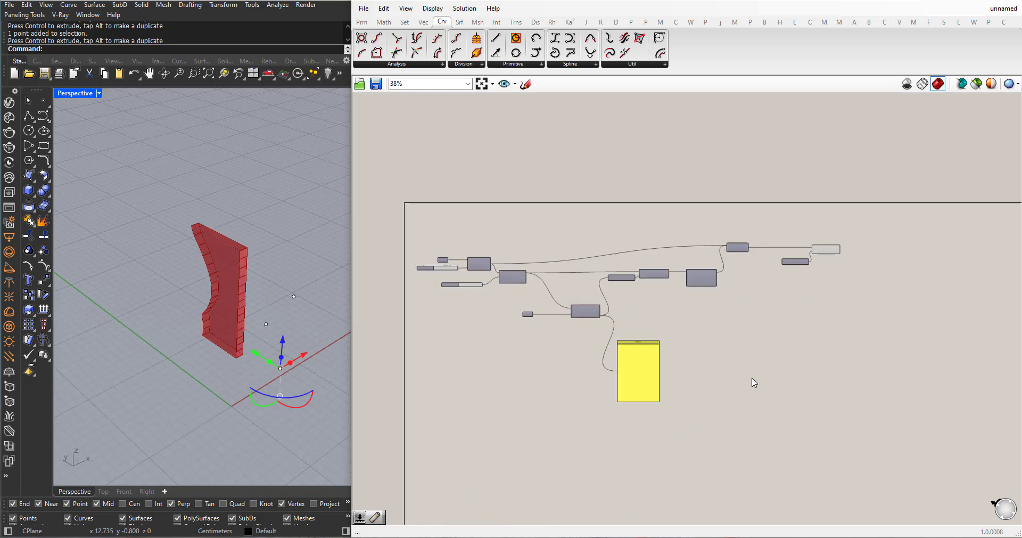
scroll(913, 209, "up", 2)
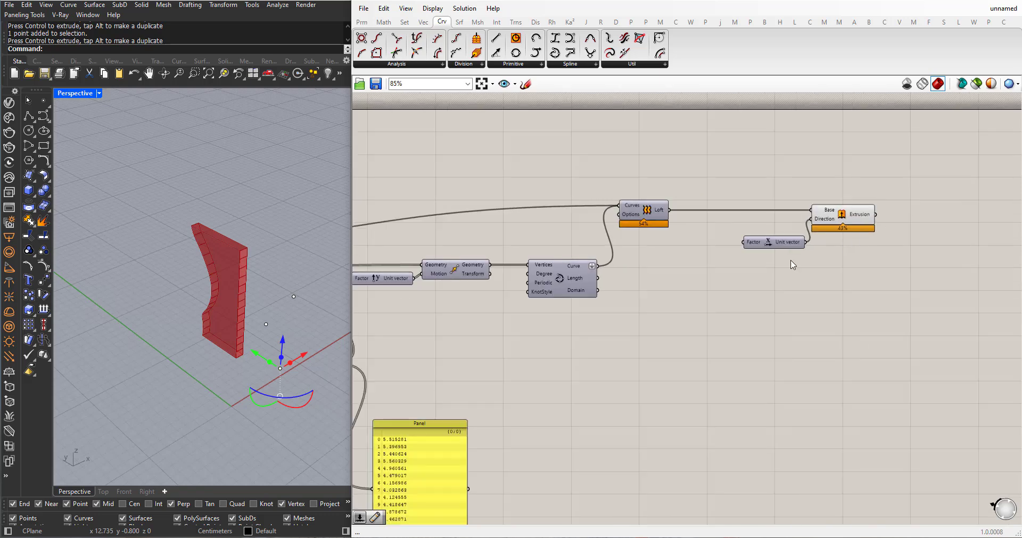
left_click_drag(763, 247, 749, 239)
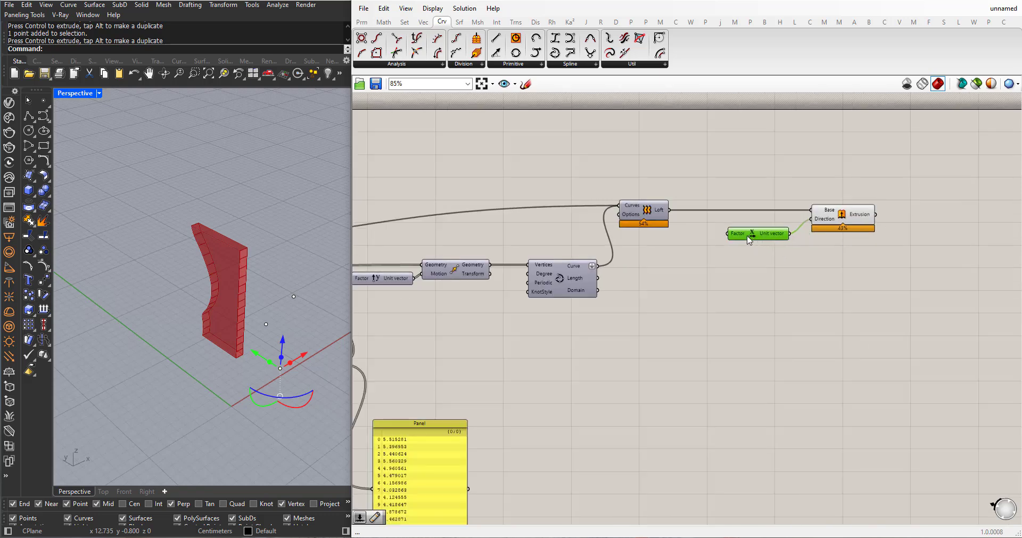
Set the Perspective viewport's display mode to Rendered and view the extruded solid
left_click(71, 94)
left_click(107, 156)
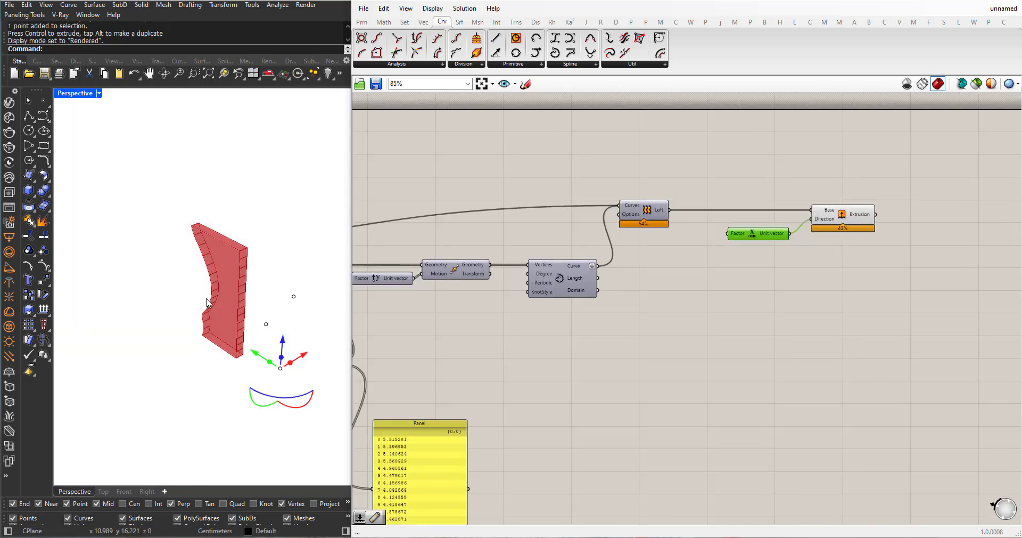
right_click_drag(207, 303, 226, 306)
scroll(612, 271, "down", 1)
Add a Custom Preview component beyond and below the Extrude component
scroll(883, 266, "up", 3)
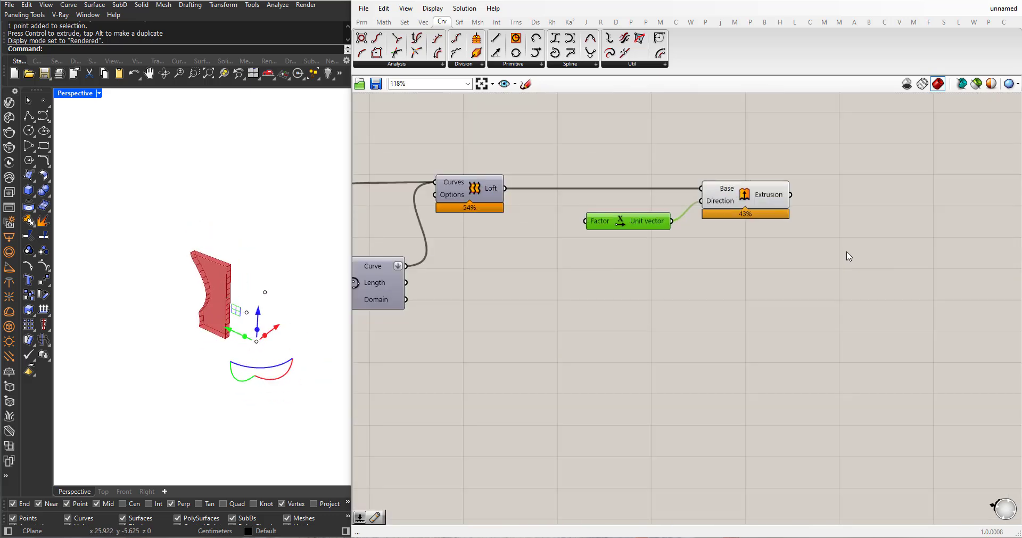
double_click(875, 305)
type("preview")
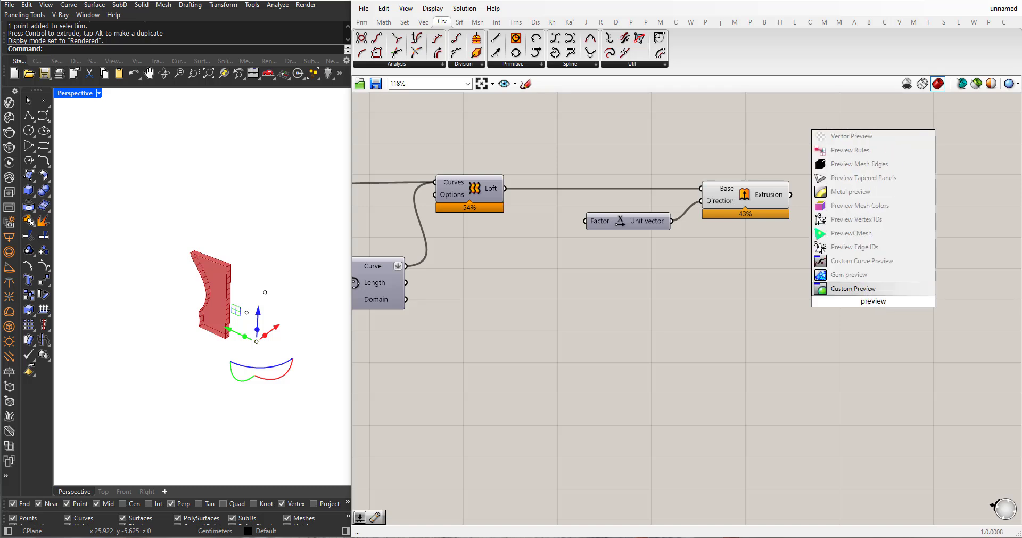
key("Return")
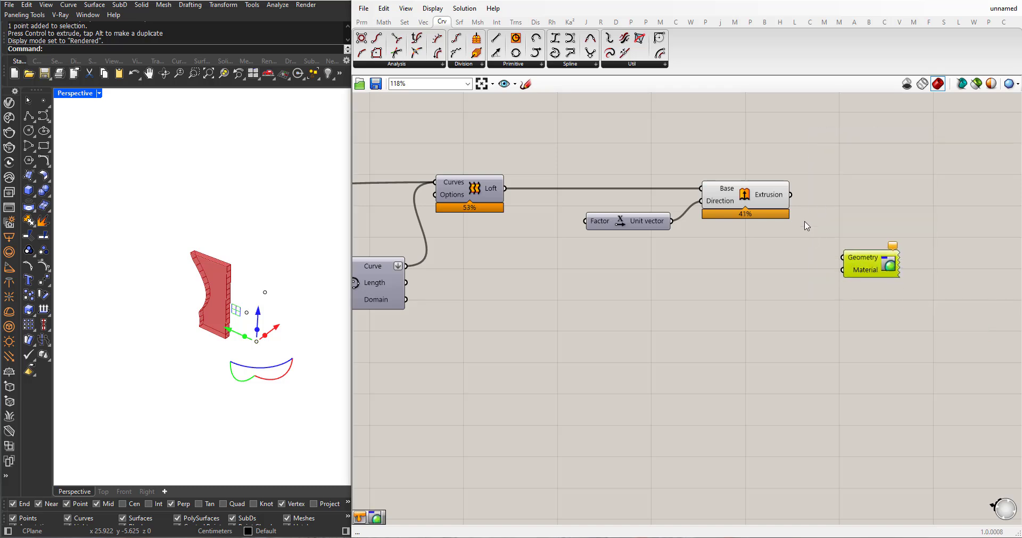
Connect the Extrusion output to the Custom Preview's Geometry input and a new Colour Swatch to its Material input
left_click_drag(796, 201, 843, 257)
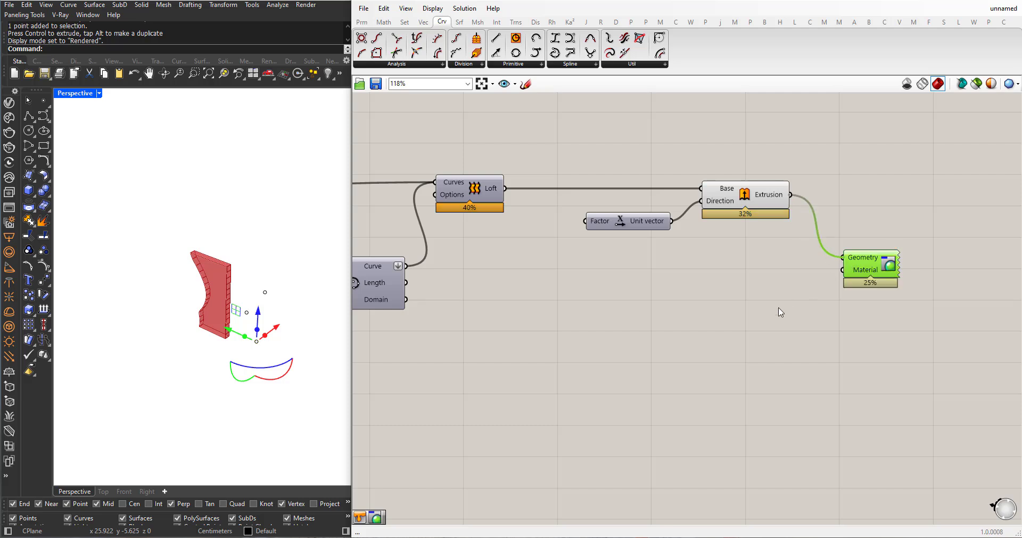
left_click(743, 318)
double_click(744, 318)
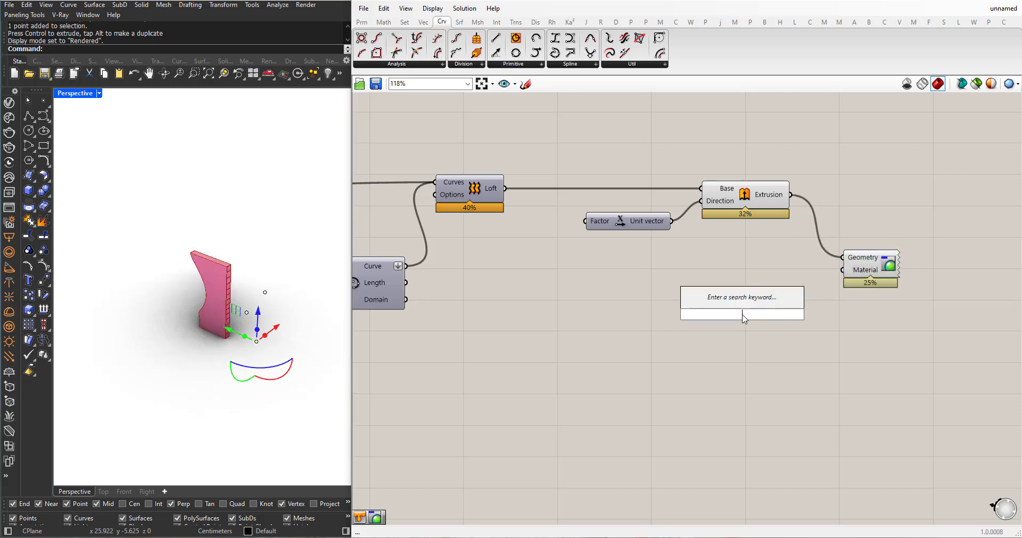
type("swa")
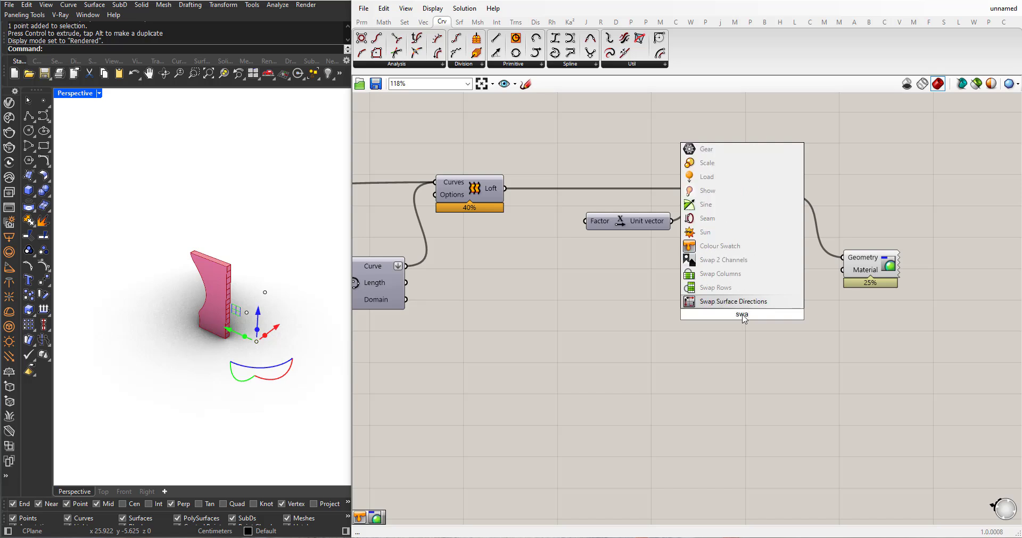
left_click(720, 245)
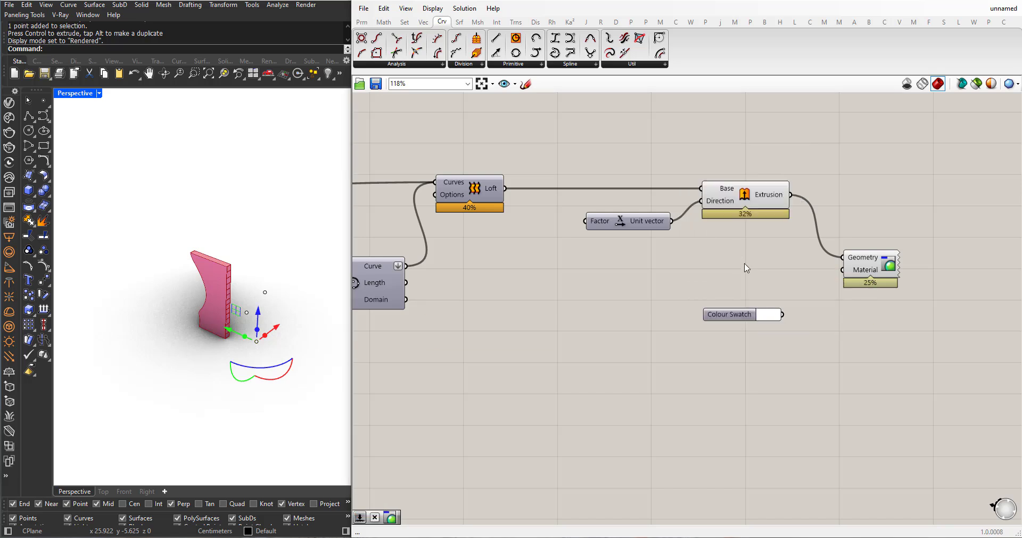
left_click_drag(798, 311, 842, 269)
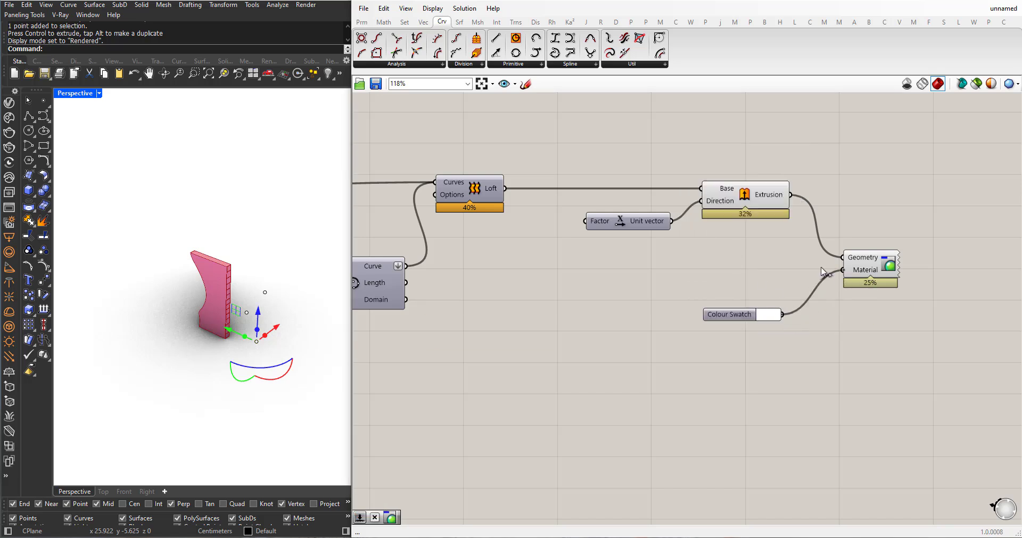
Turn off the preview of the Extrude component
left_click(742, 195)
middle_click(726, 164)
left_click(762, 131)
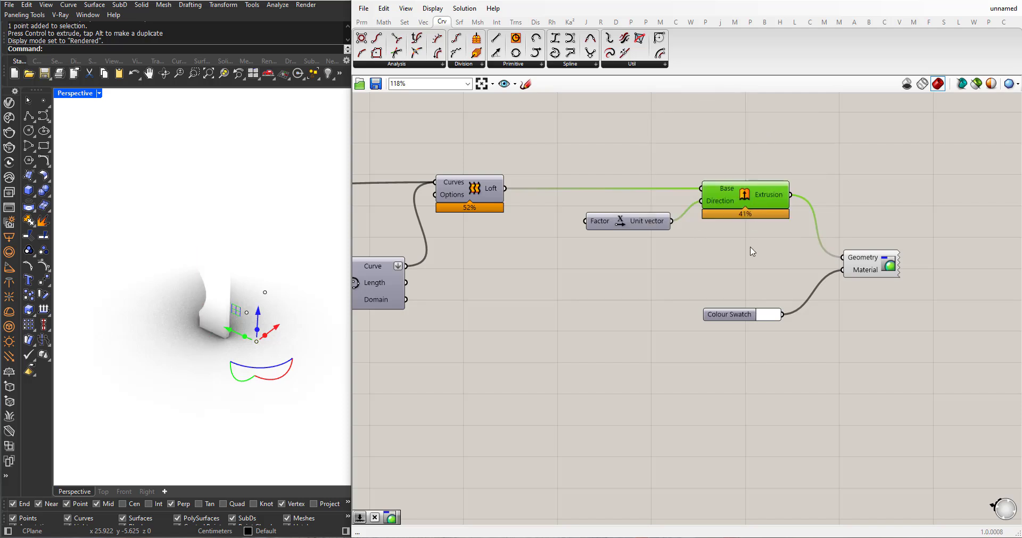
Set the Colour Swatch to an olive green with hue 72°, saturation 75 and value 49
left_click(764, 314)
left_click_drag(808, 359, 791, 372)
left_click_drag(791, 424, 802, 423)
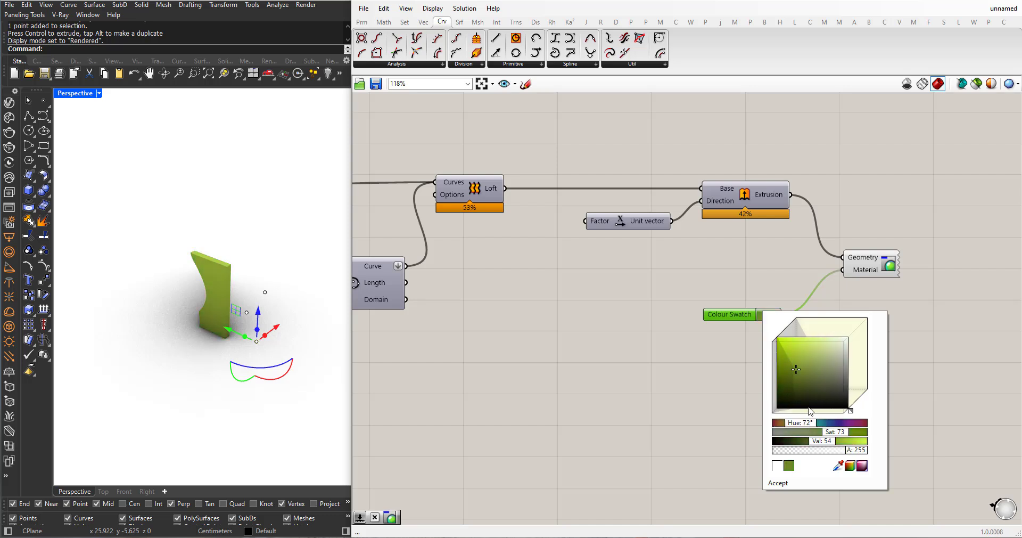
mouse_move(797, 366)
left_mouse_down()
mouse_move(794, 385)
mouse_move(794, 362)
mouse_move(794, 373)
left_mouse_up()
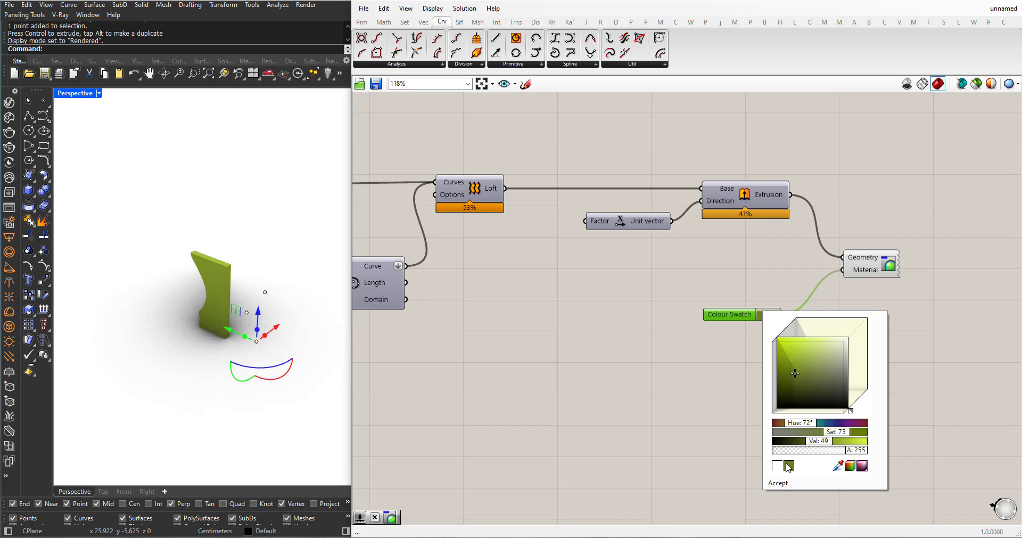
left_click(779, 483)
scroll(237, 302, "up", 5)
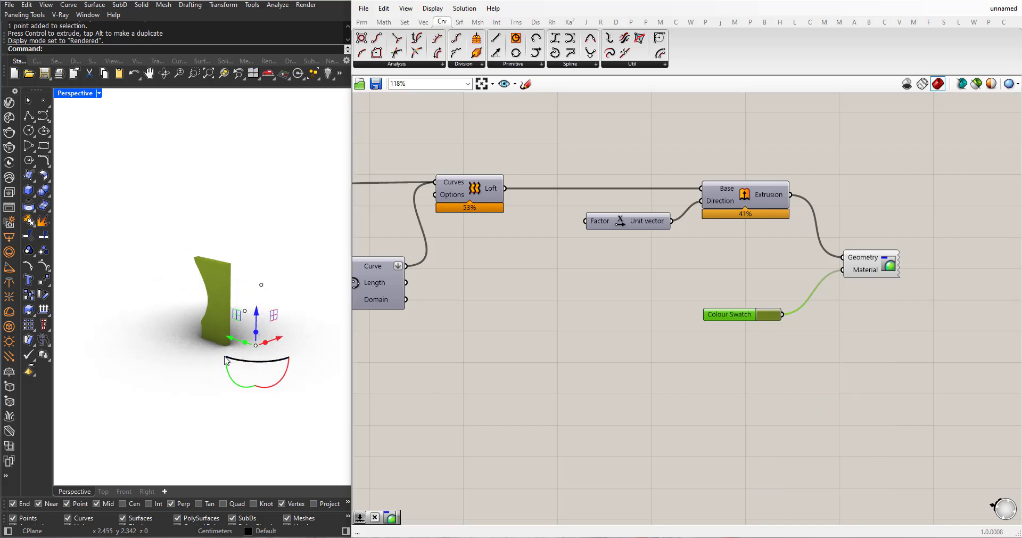
mouse_move(236, 301)
right_mouse_down()
mouse_move(315, 313)
mouse_move(236, 320)
right_mouse_up()
Move the Colour Swatch level with the Custom Preview's Material input and change its colour to dark teal
left_click_drag(724, 319, 754, 277)
left_click(789, 274)
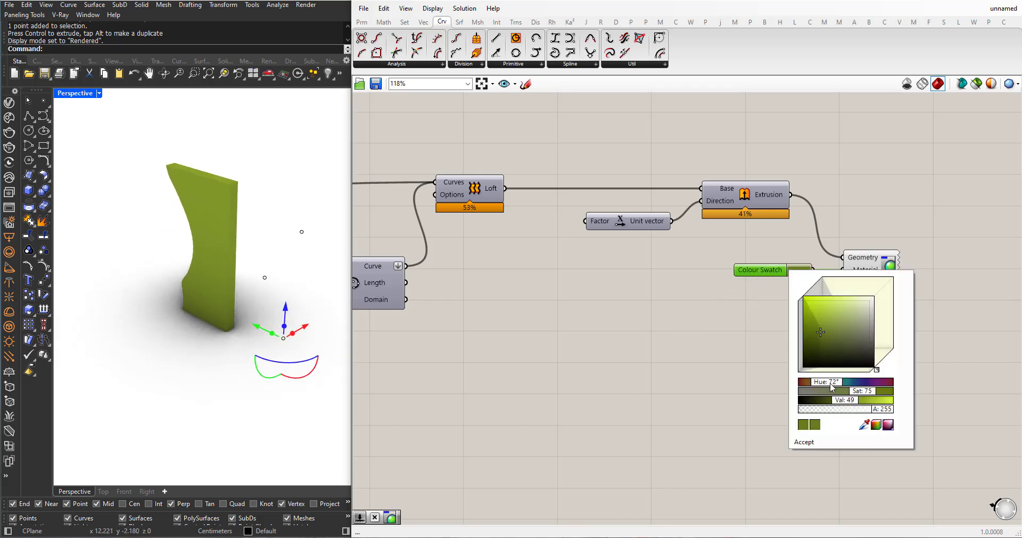
left_click_drag(832, 387, 849, 386)
left_click_drag(832, 330, 834, 327)
right_click_drag(281, 357, 278, 344)
scroll(265, 381, "down", 4)
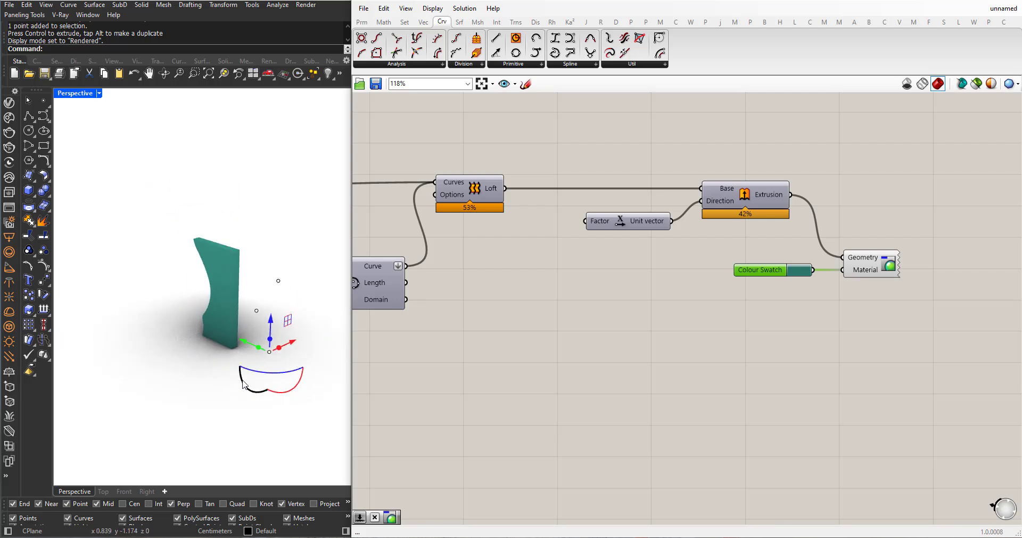
right_click_drag(244, 380, 183, 379)
Move the Unit X component slightly lower and connect a new number slider, created as 11.0, to its Factor input
scroll(732, 278, "up", 3)
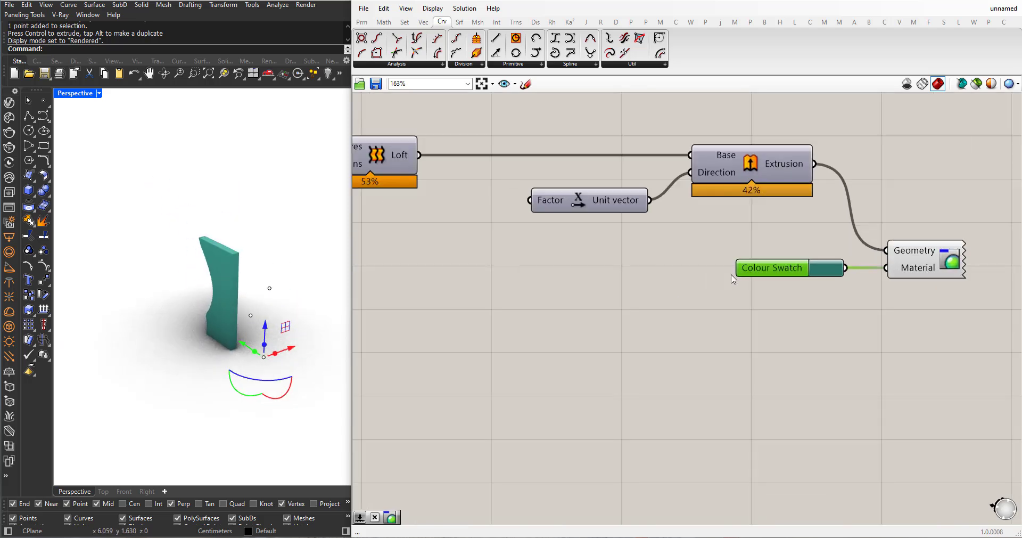
scroll(695, 305, "down", 3)
left_click_drag(607, 234, 640, 269)
scroll(603, 287, "down", 3)
scroll(603, 288, "up", 3)
double_click(595, 323)
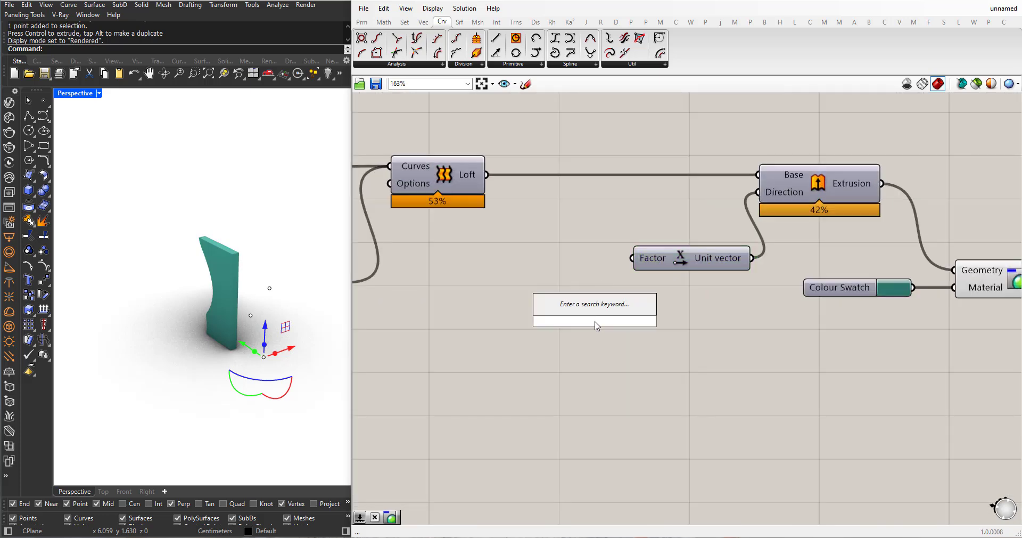
type("11.000")
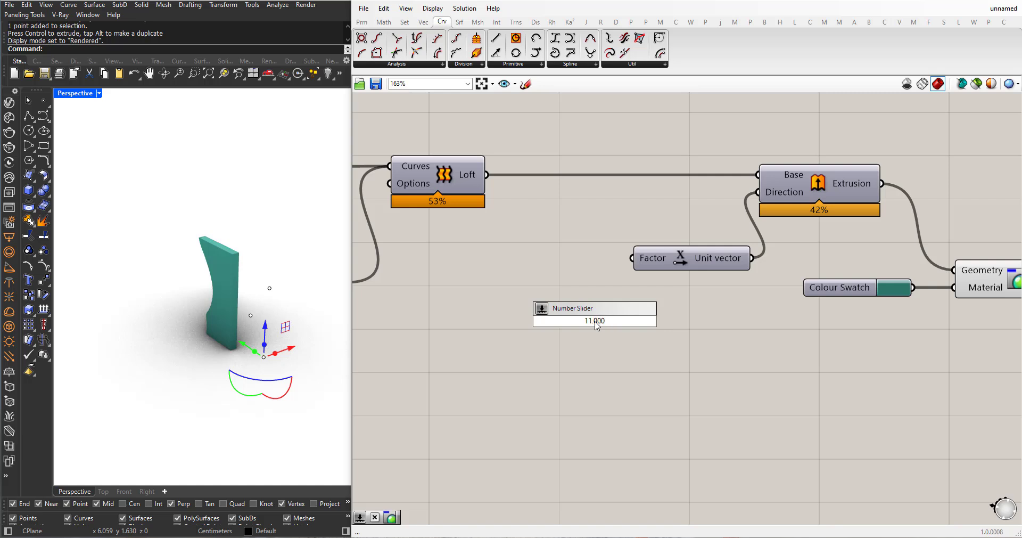
key("Return")
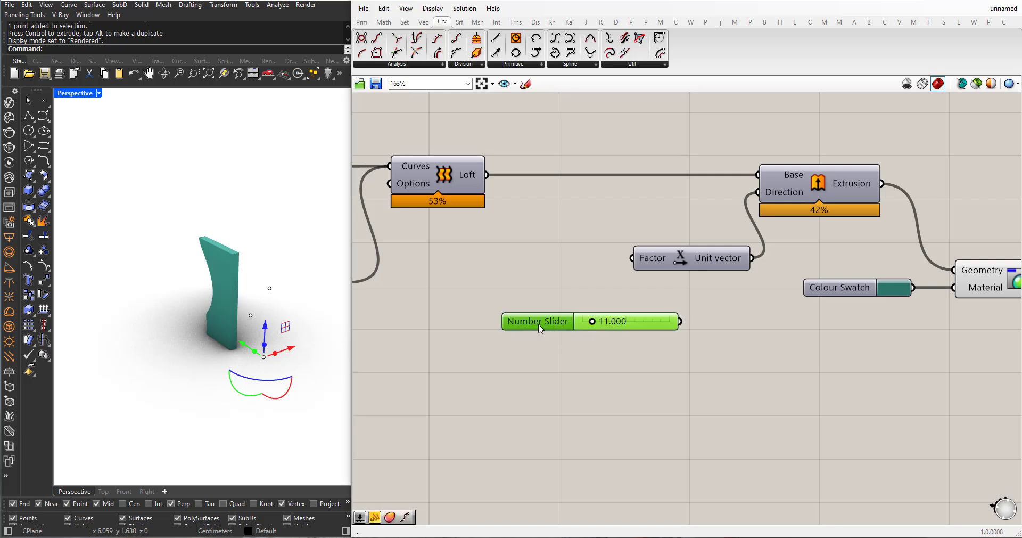
left_click_drag(632, 316, 632, 258)
Set the extrusion's Factor slider to 1.174 and view the solid's thickness
left_click_drag(543, 321, 535, 320)
right_click_drag(238, 317, 246, 298)
scroll(262, 336, "up", 7)
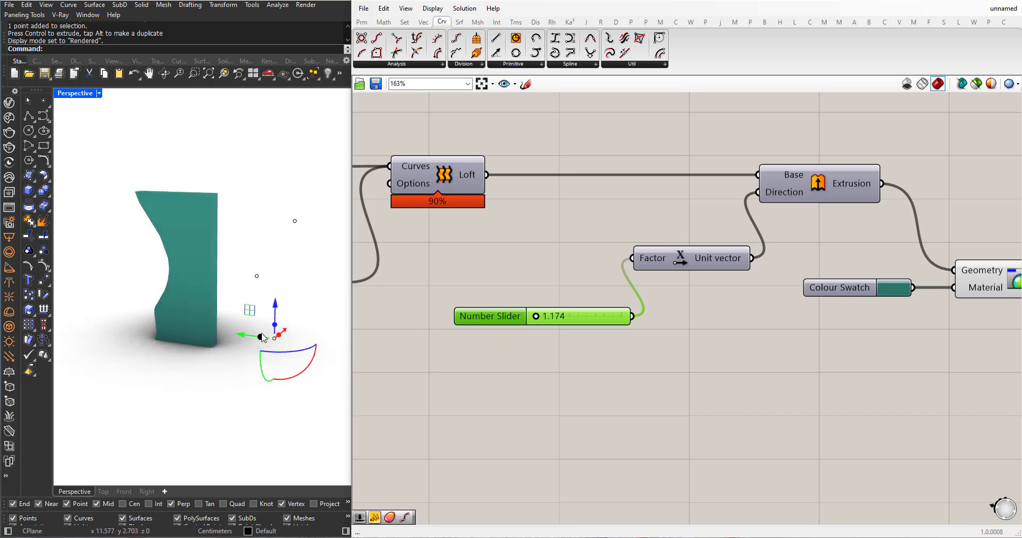
right_click_drag(265, 345, 230, 375)
Raise the upper attractor point slightly and shift the middle attractor point along Y, slightly away from the solid
left_click(292, 238)
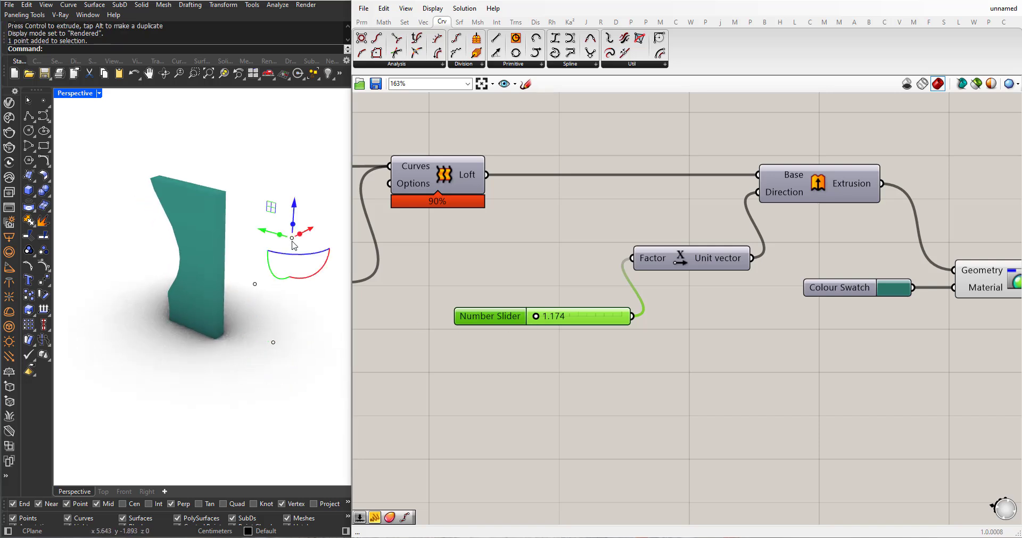
left_click_drag(293, 215, 294, 205)
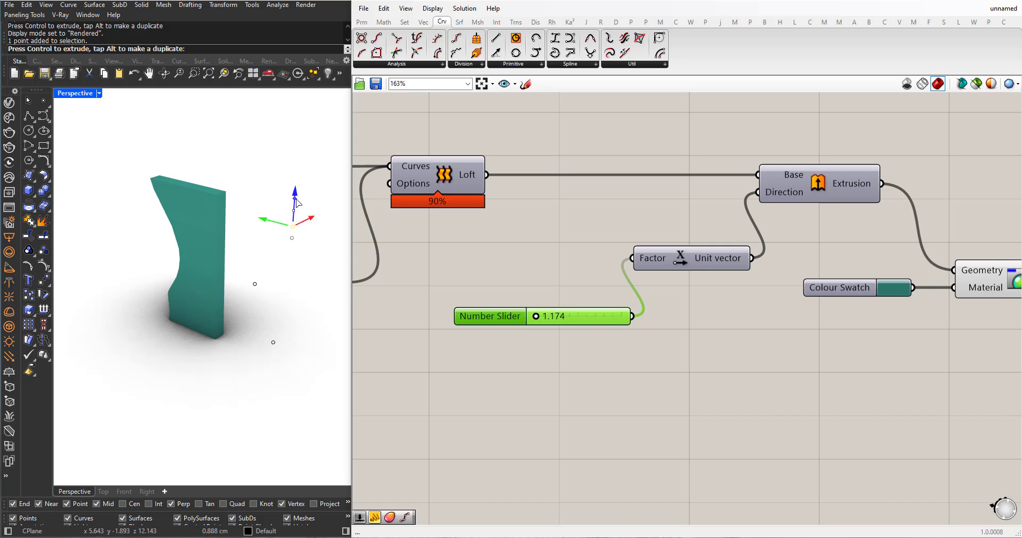
left_click(255, 282)
mouse_move(230, 276)
left_mouse_down()
mouse_move(217, 273)
mouse_move(289, 298)
mouse_move(230, 279)
left_mouse_up()
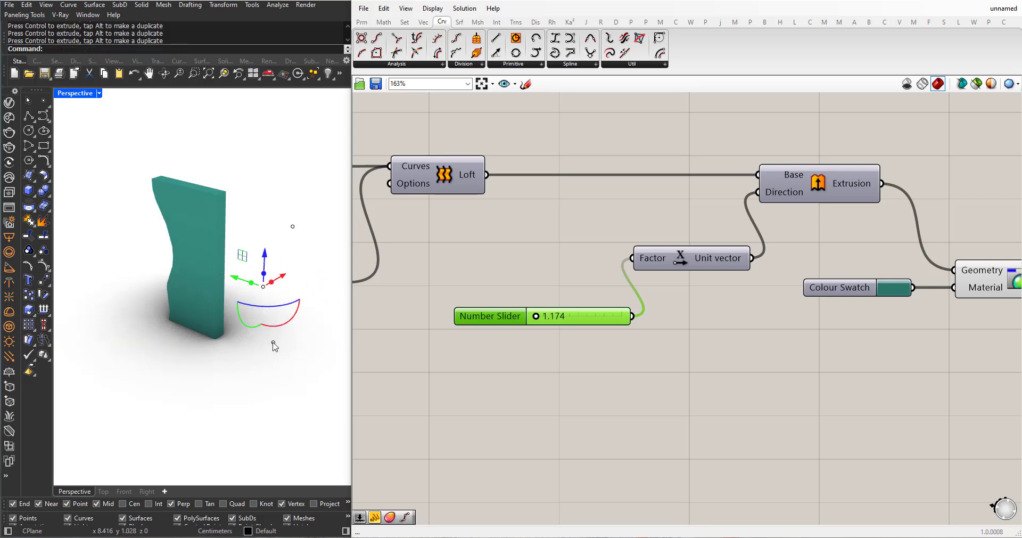
Move the lower attractor point along Y towards the solid and raise the middle attractor point along Z
left_click_drag(273, 343, 226, 336)
scroll(355, 331, "down", 2)
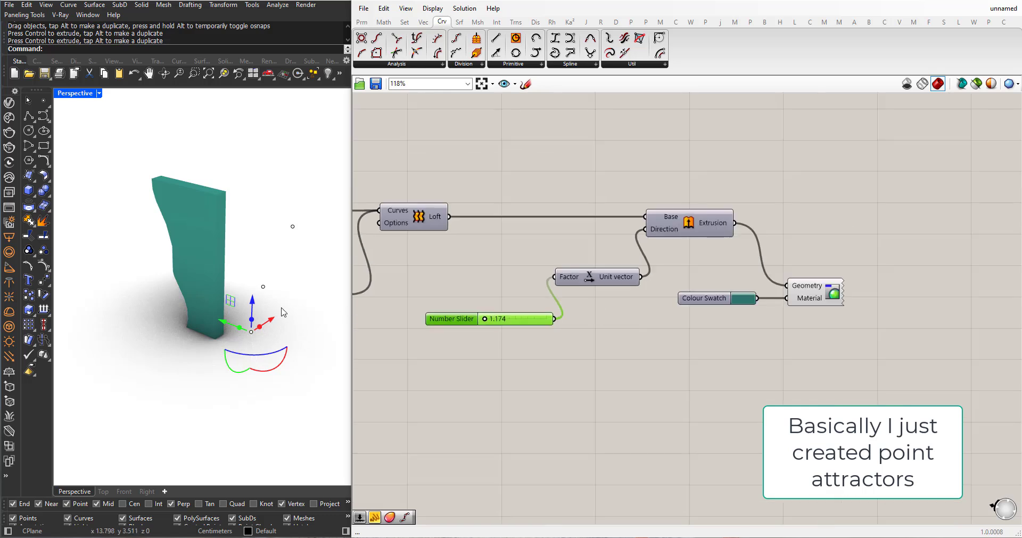
left_click(264, 288)
left_click_drag(264, 253, 264, 223)
right_click_drag(186, 287, 286, 316)
Set the curve division's Count slider to 28 and examine the solid's curved edge
scroll(653, 253, "down", 5)
scroll(440, 312, "up", 3)
scroll(409, 274, "up", 2)
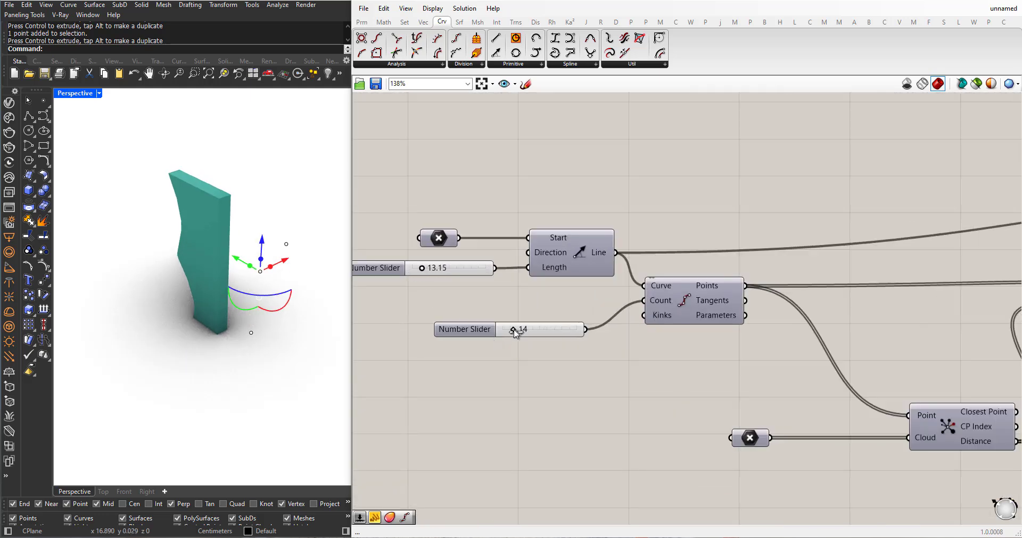
mouse_move(514, 329)
left_mouse_down()
mouse_move(524, 333)
mouse_move(508, 332)
left_mouse_up()
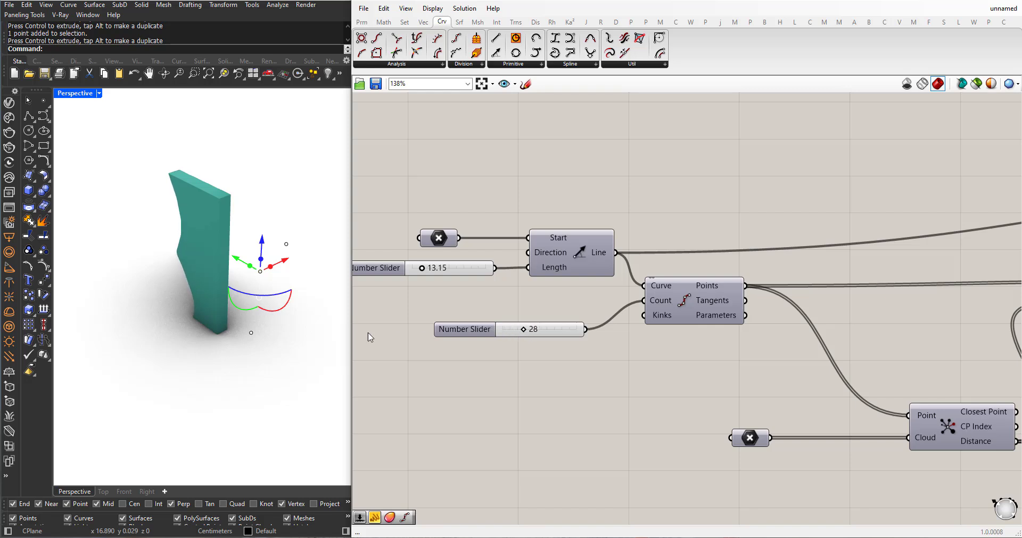
right_click_drag(310, 334, 342, 273)
scroll(167, 254, "up", 8)
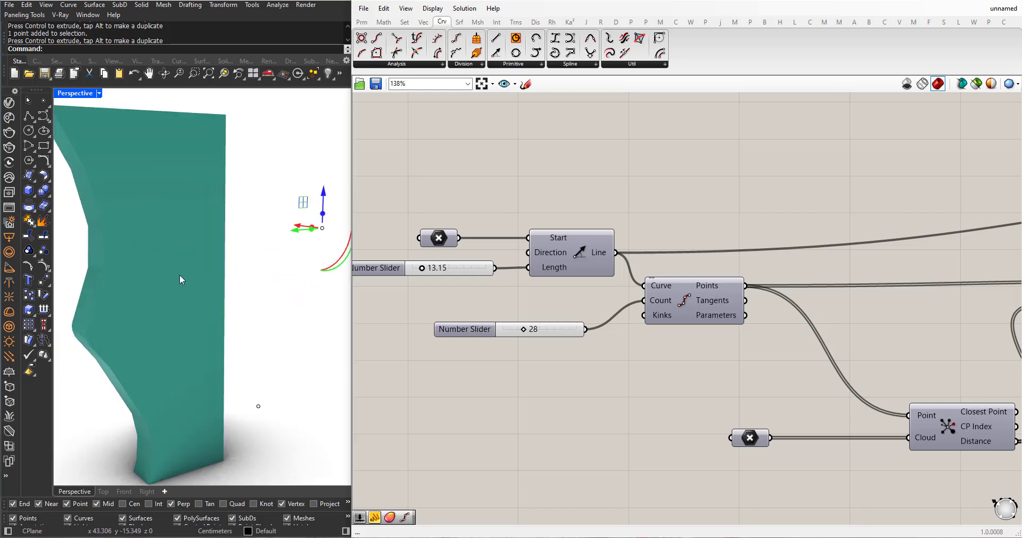
scroll(184, 275, "down", 5)
right_click_drag(177, 293, 173, 316)
scroll(138, 295, "up", 2)
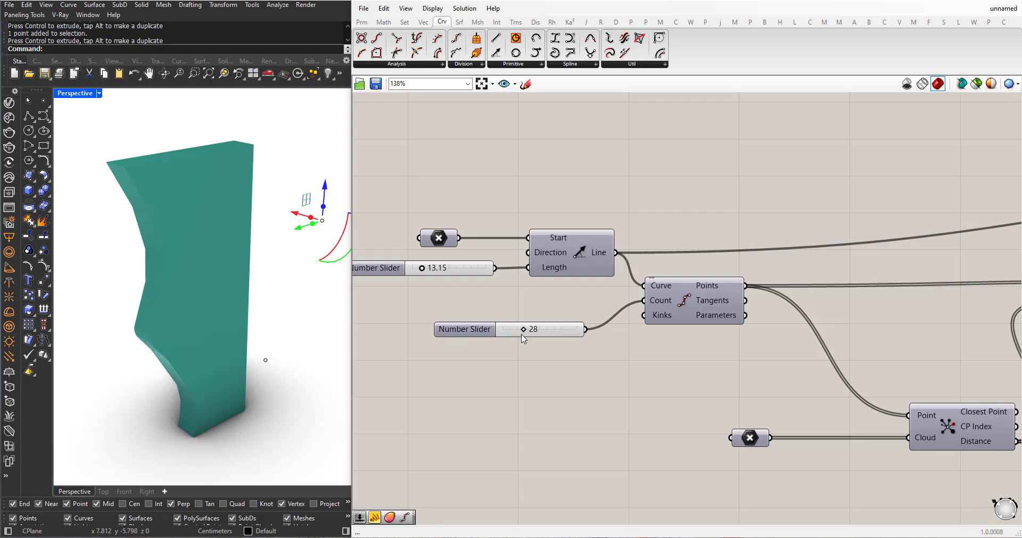
Set the curve division's Count slider to 21 and view the reshaped solid
mouse_move(522, 330)
left_mouse_down()
mouse_move(531, 328)
mouse_move(517, 333)
left_mouse_up()
right_click_drag(178, 269, 128, 305)
scroll(166, 285, "down", 5)
right_click_drag(145, 342, 142, 296)
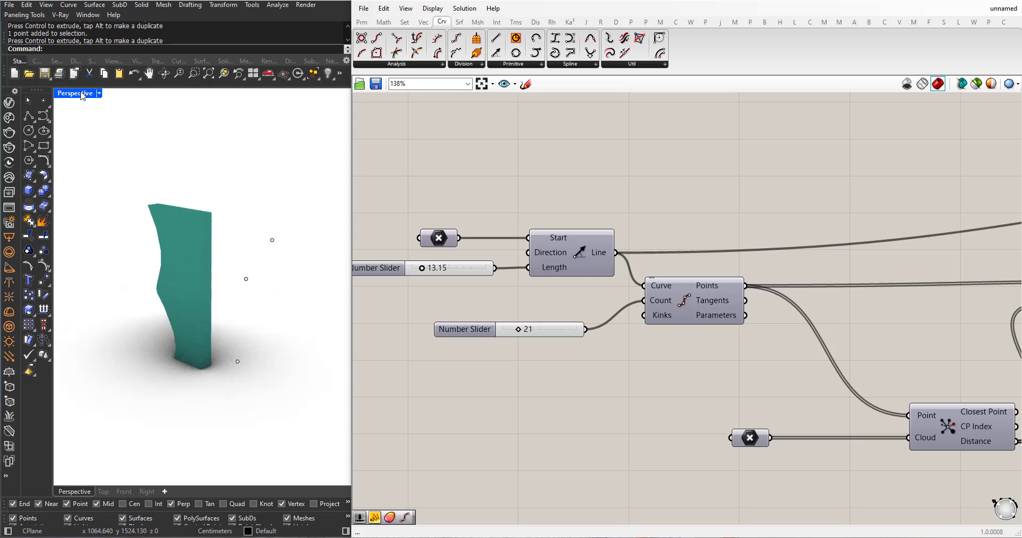
Set the Perspective viewport's display mode to Shaded and view the solid's curved side up close
left_click(79, 93)
left_click(83, 143)
scroll(119, 316, "up", 5)
right_click_drag(118, 317, 223, 304)
Set the Grasshopper preview mesh quality to High Quality
left_click(1009, 84)
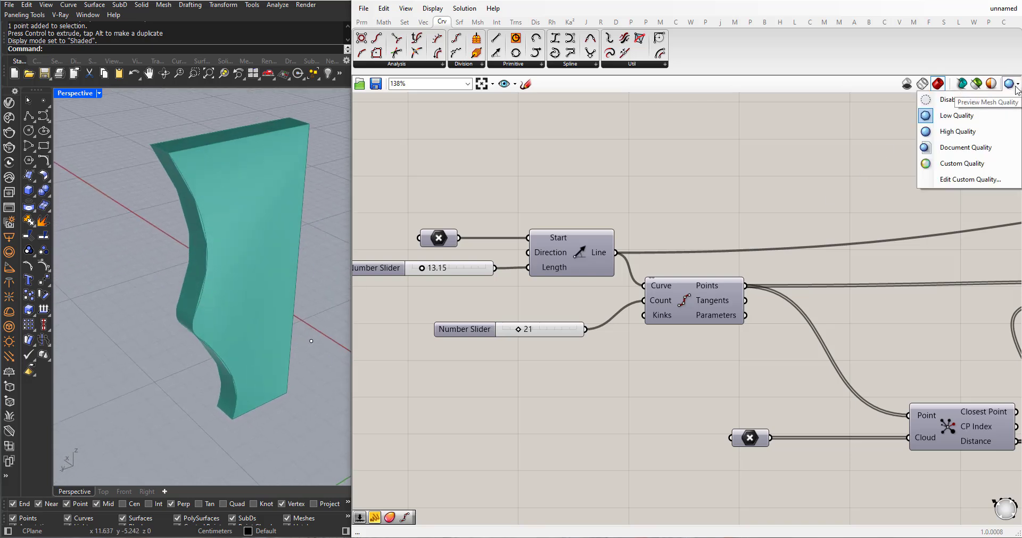
left_click(956, 133)
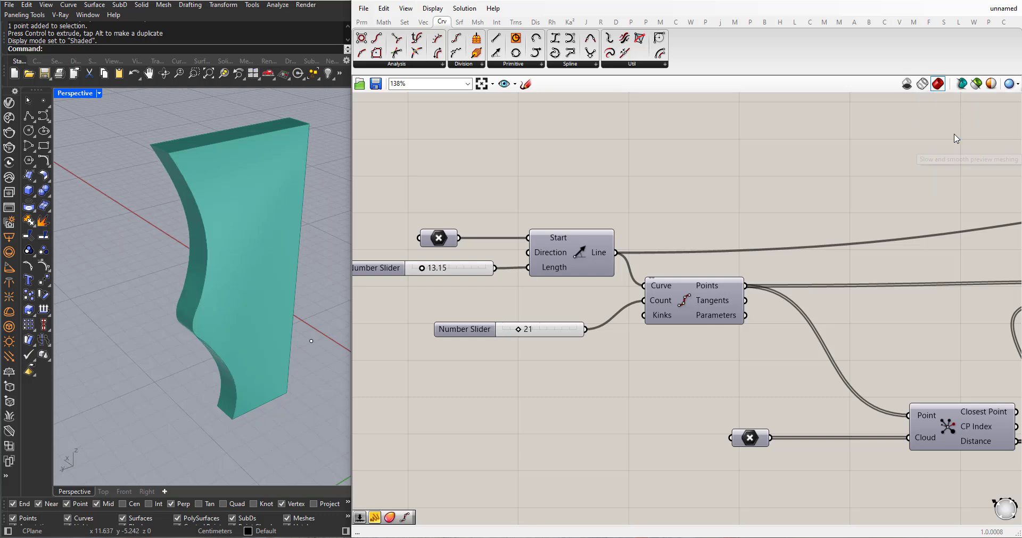
left_click(1011, 84)
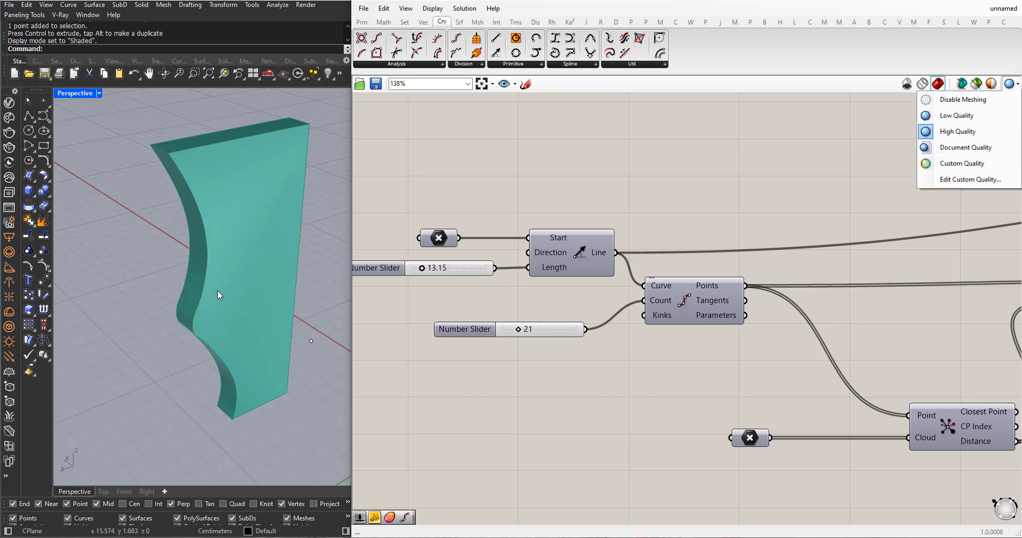
left_click(655, 371)
scroll(134, 291, "down", 5)
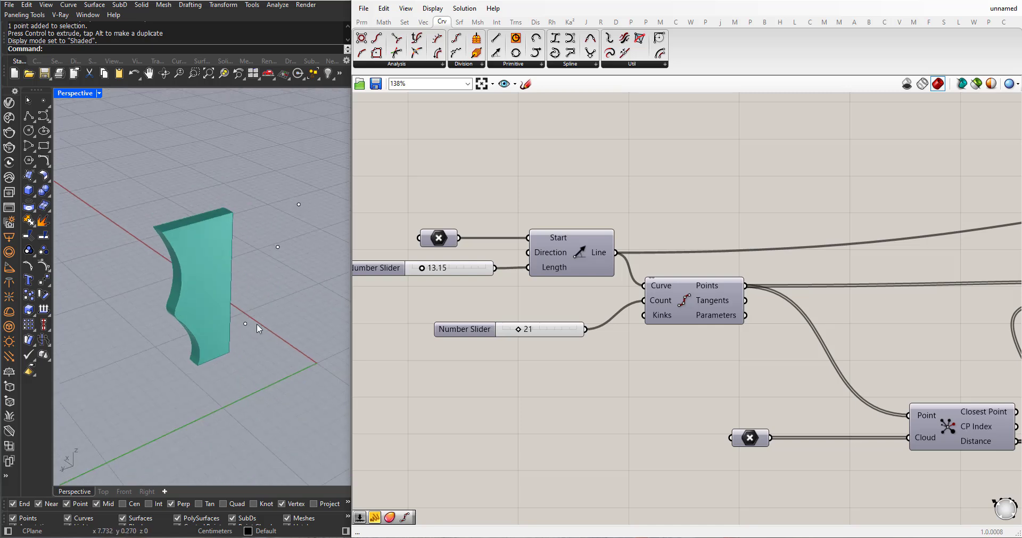
right_click_drag(257, 324, 117, 337)
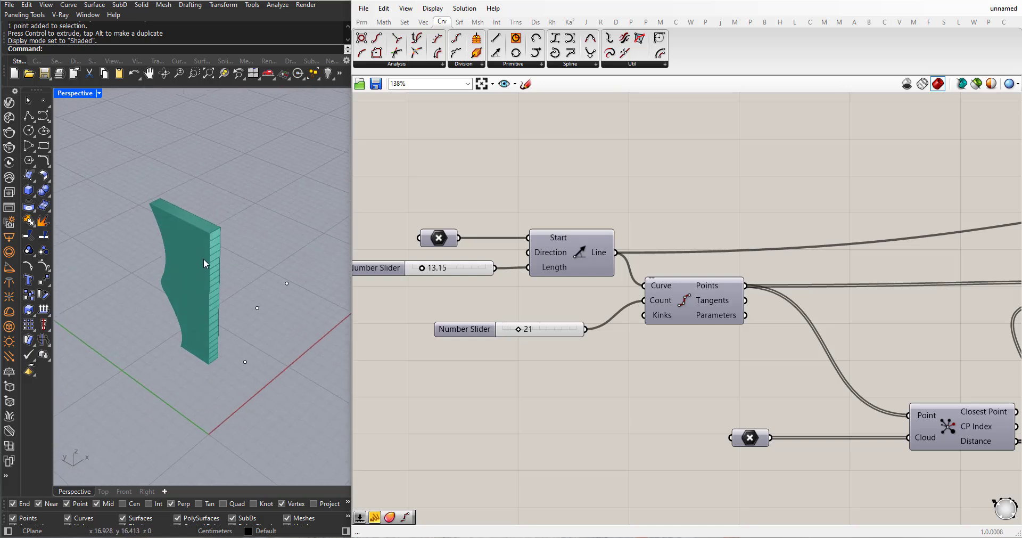
scroll(191, 256, "down", 2)
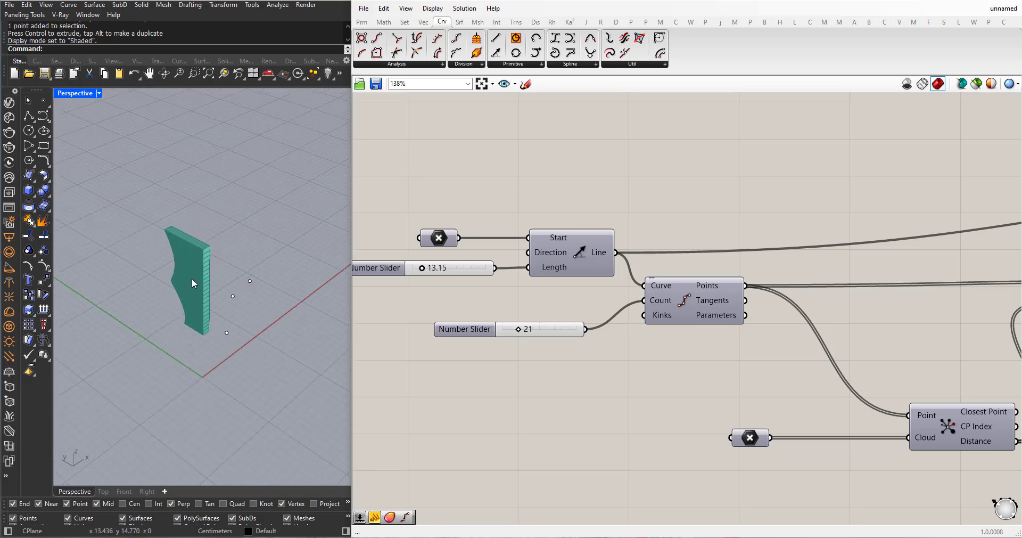
left_click(1010, 84)
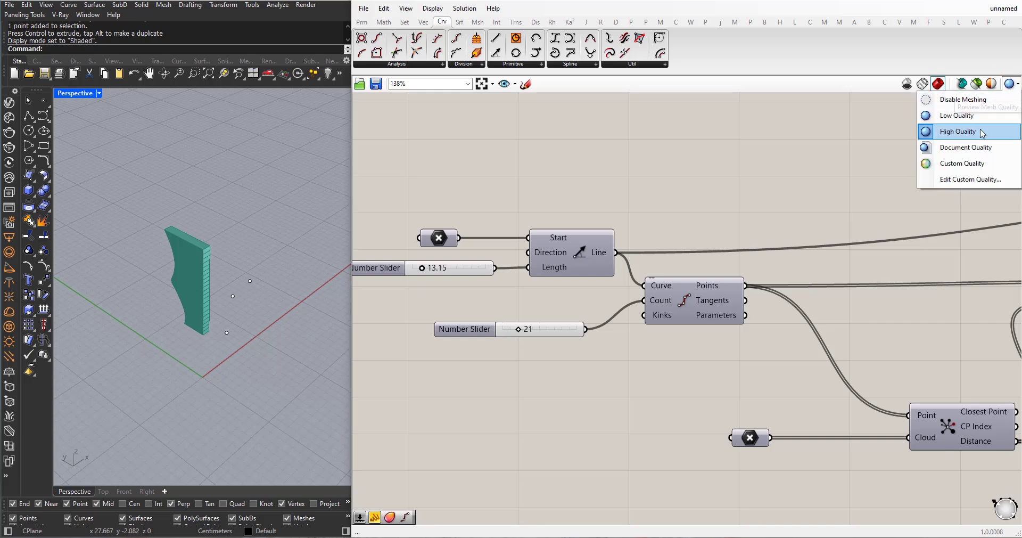
right_click_drag(165, 325, 205, 343)
left_click(1009, 84)
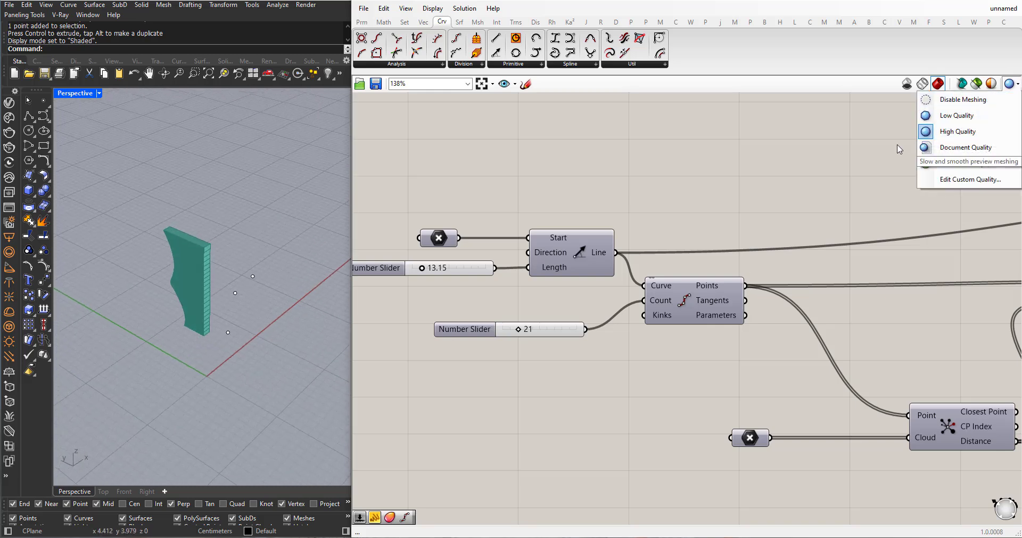
Set the Perspective viewport's display mode back to Rendered and view the finished teal solid
left_click(63, 91)
left_click(85, 156)
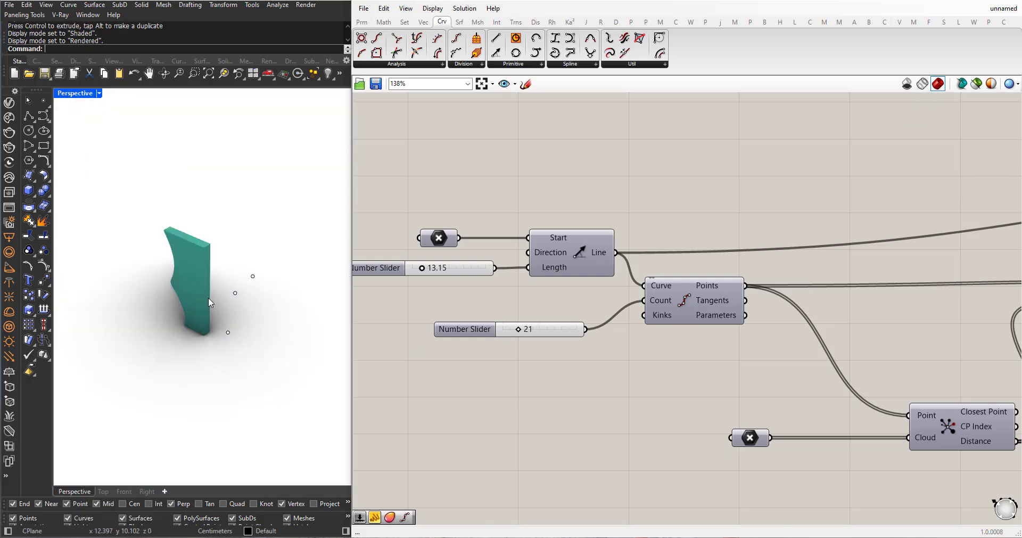
mouse_move(209, 298)
right_mouse_down()
mouse_move(287, 276)
mouse_move(197, 308)
right_mouse_up()
scroll(167, 279, "up", 10)
scroll(167, 279, "down", 2)
scroll(196, 313, "down", 4)
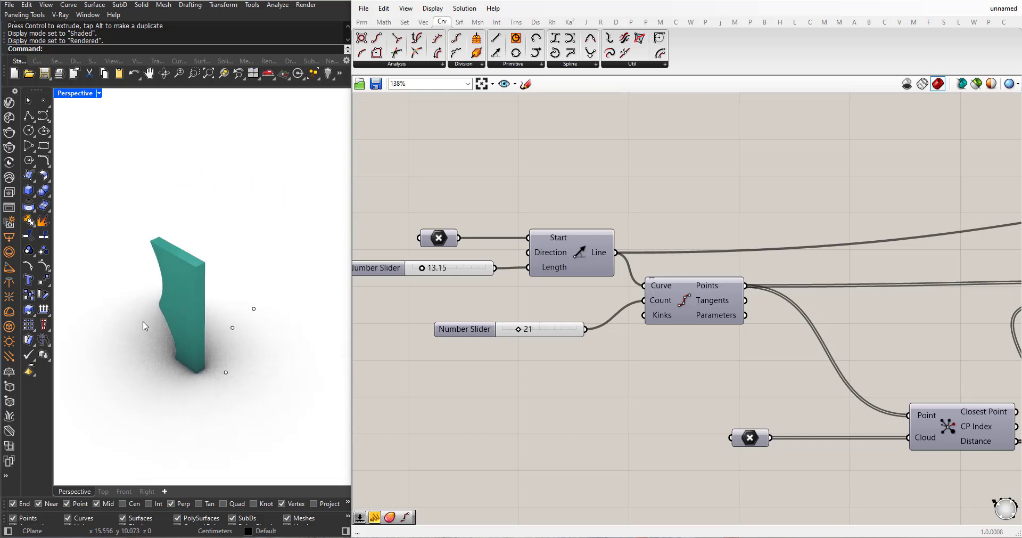
Raise the uppermost attractor point along Z and shift it along the Y axis to reshape the solid's curved side
scroll(631, 312, "down", 3)
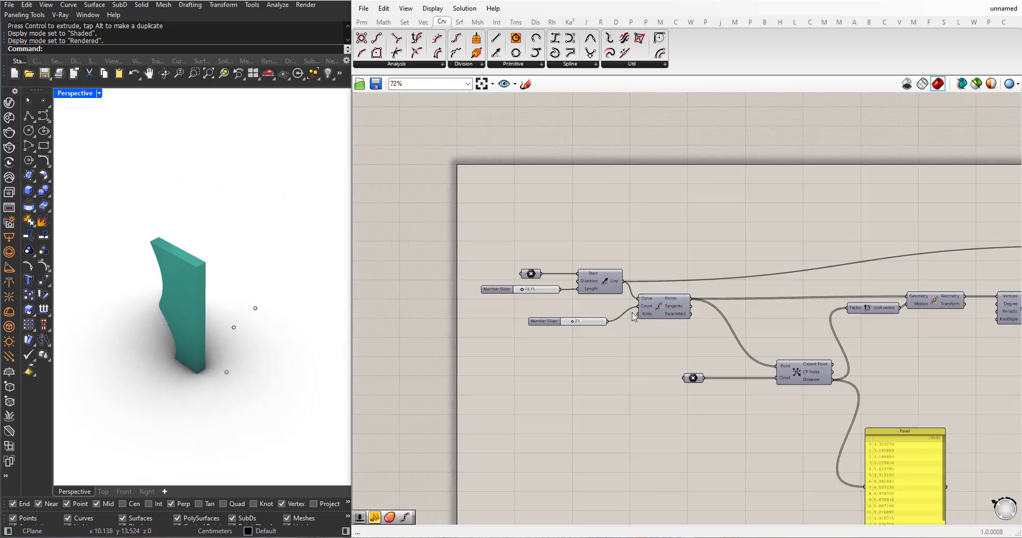
left_click(256, 308)
left_click_drag(258, 285, 257, 274)
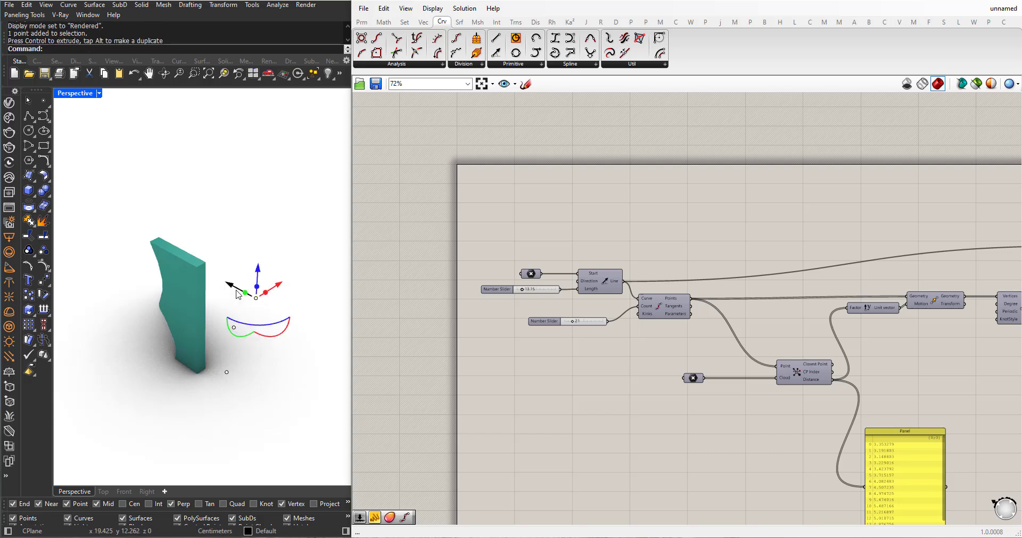
right_click_drag(238, 294, 210, 301)
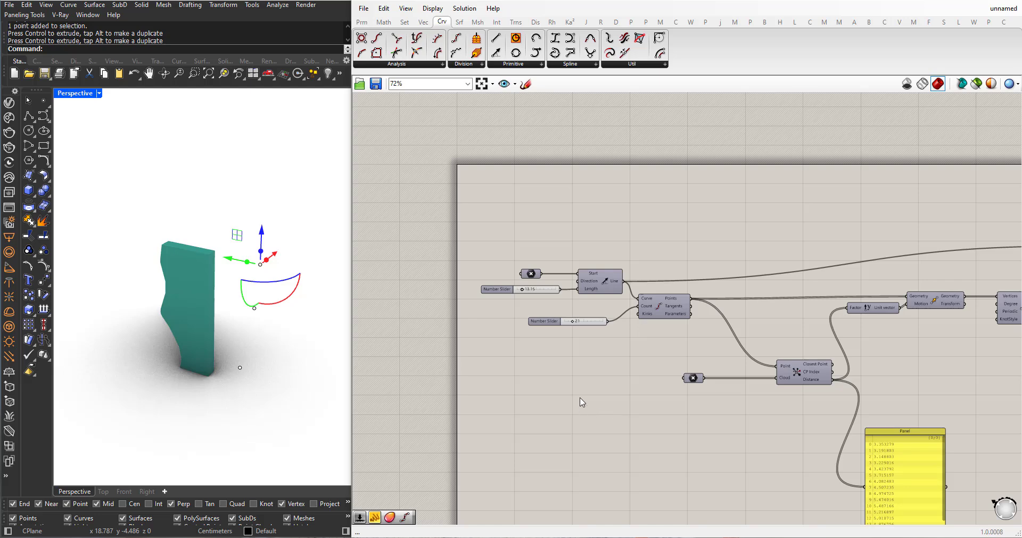
Reposition the extrusion's Number Slider in line with the Unit X component it feeds, and review the finished definition and solid
scroll(552, 331, "down", 2)
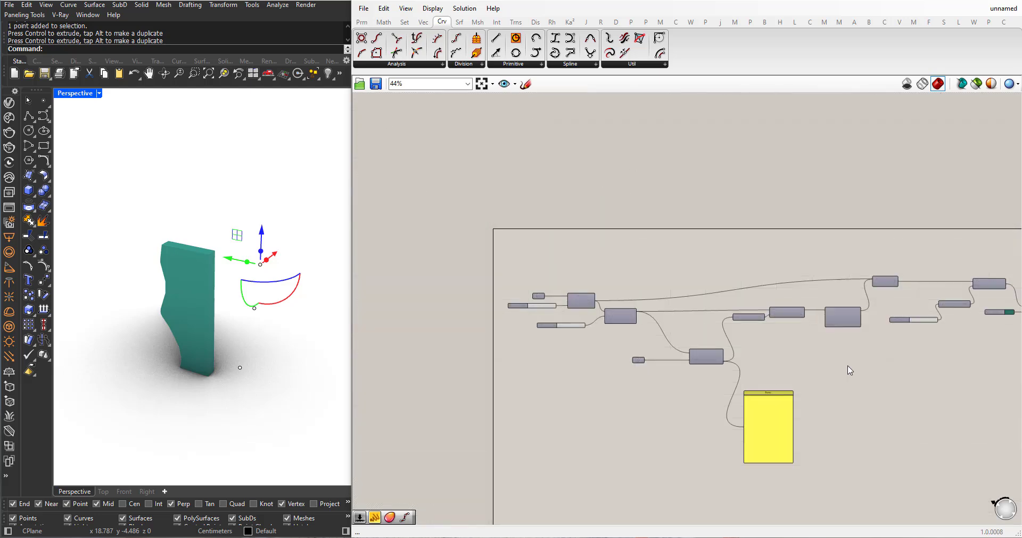
right_click_drag(908, 349, 722, 365)
scroll(871, 345, "up", 2)
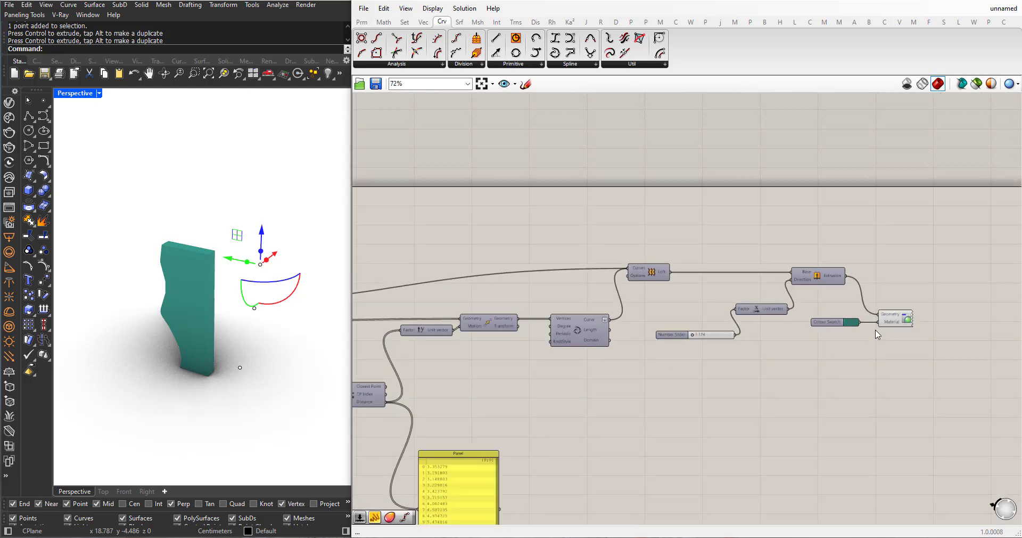
left_click_drag(676, 338, 668, 313)
right_click_drag(276, 322, 246, 345)
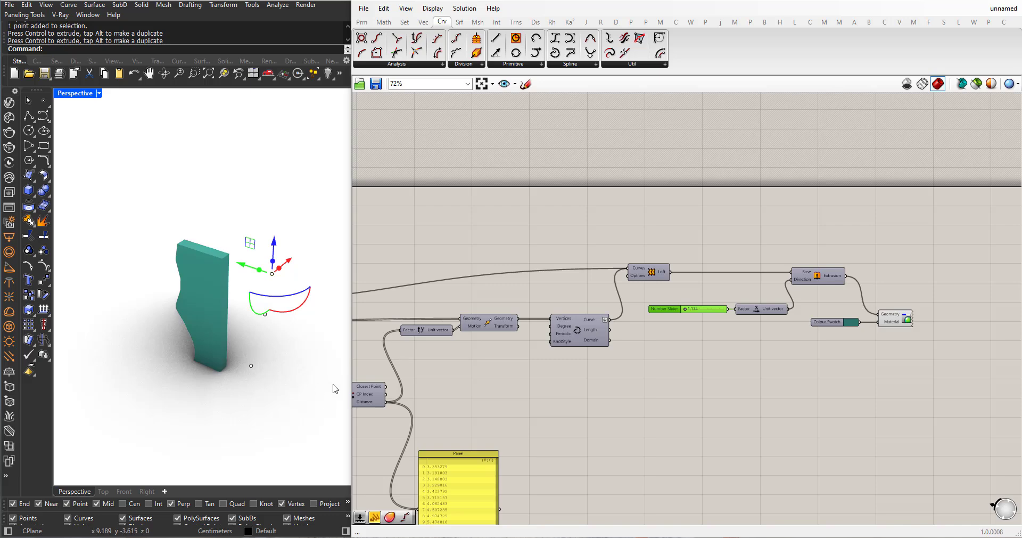
scroll(620, 379, "down", 3)
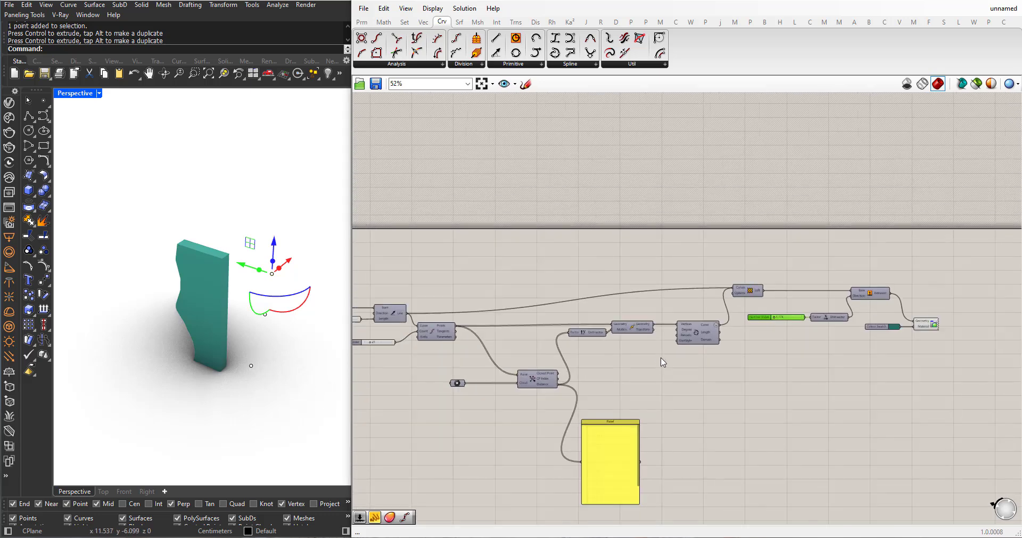
right_click_drag(205, 337, 237, 327)
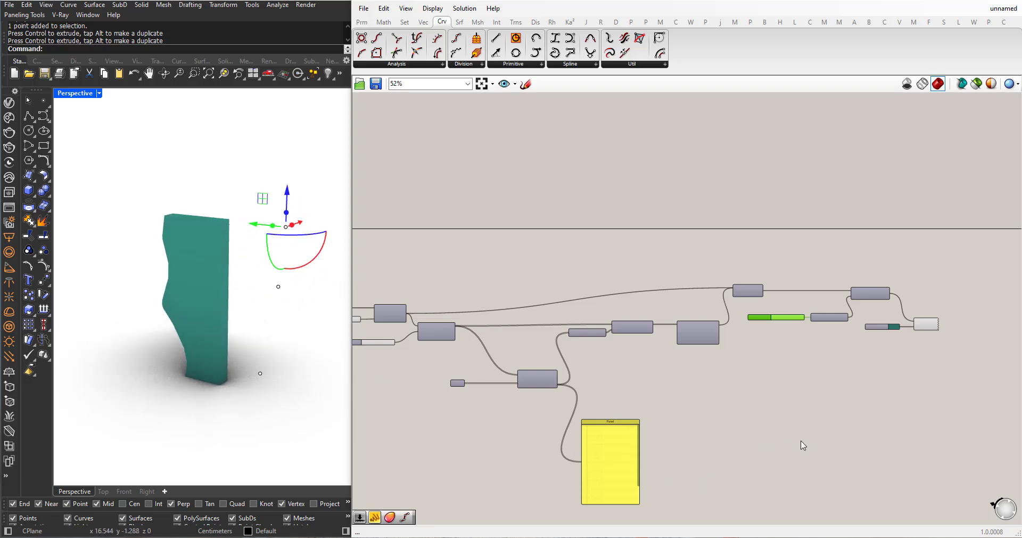